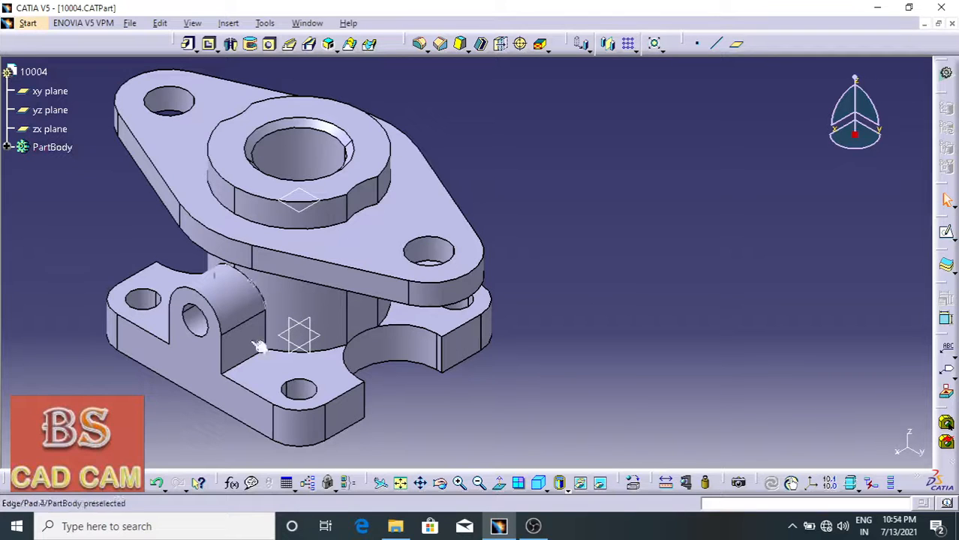
Step: Create a new part document named 10005
click(130, 23)
click(144, 38)
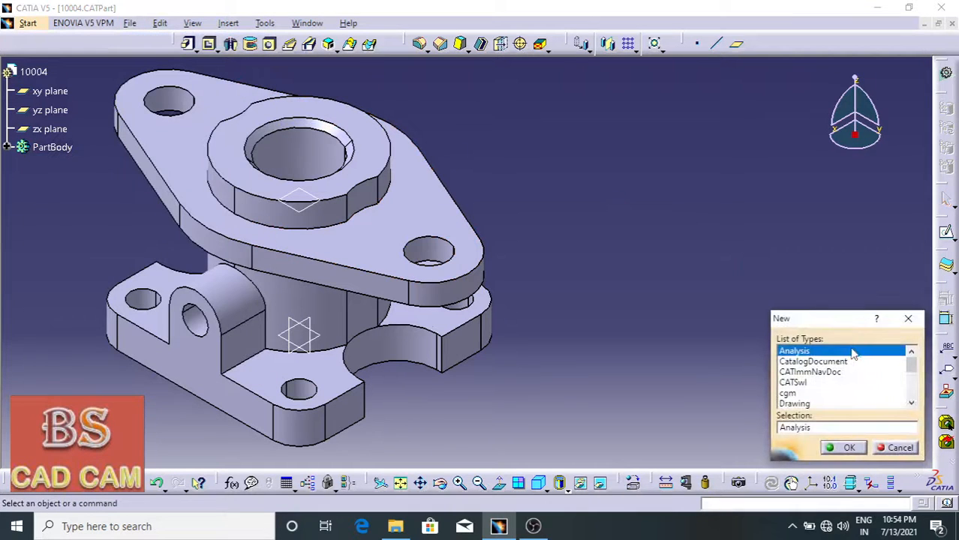
text(p)
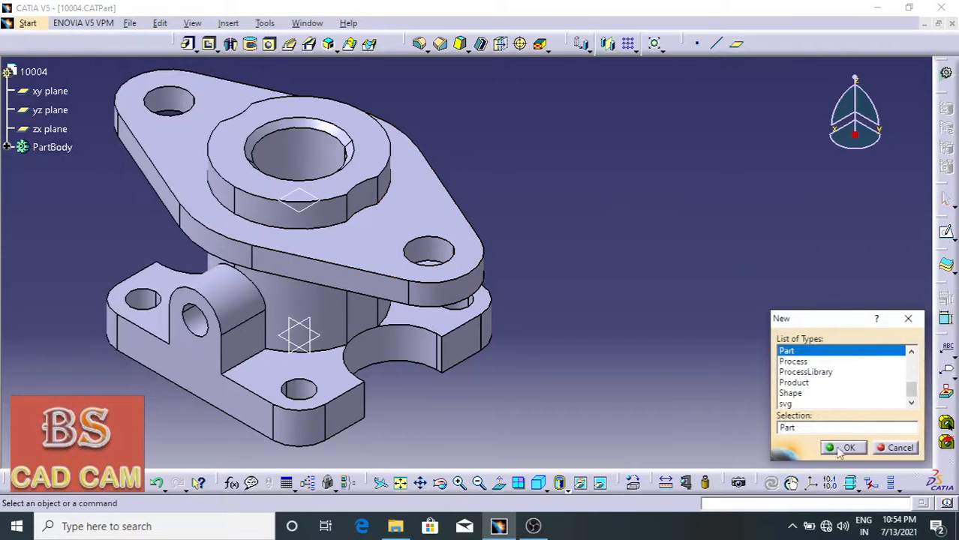
click(843, 447)
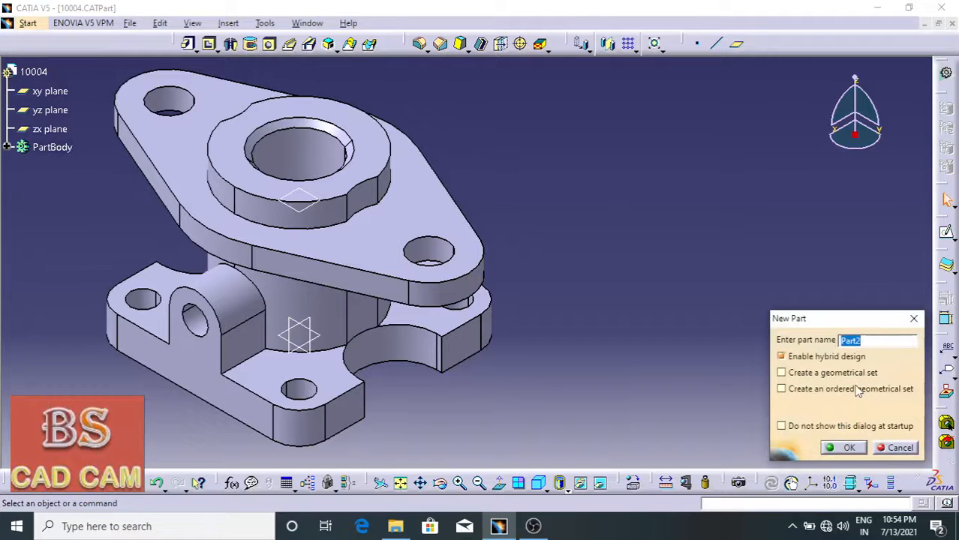
text(10)
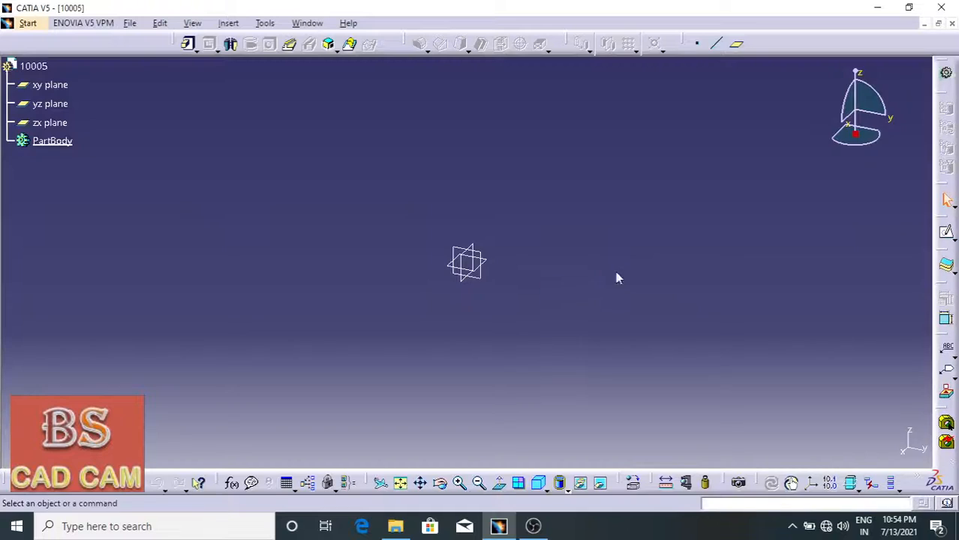
Step: On the xy plane, sketch a rectangle centred on the origin, about 205 mm wide and 114 mm high
click(491, 266)
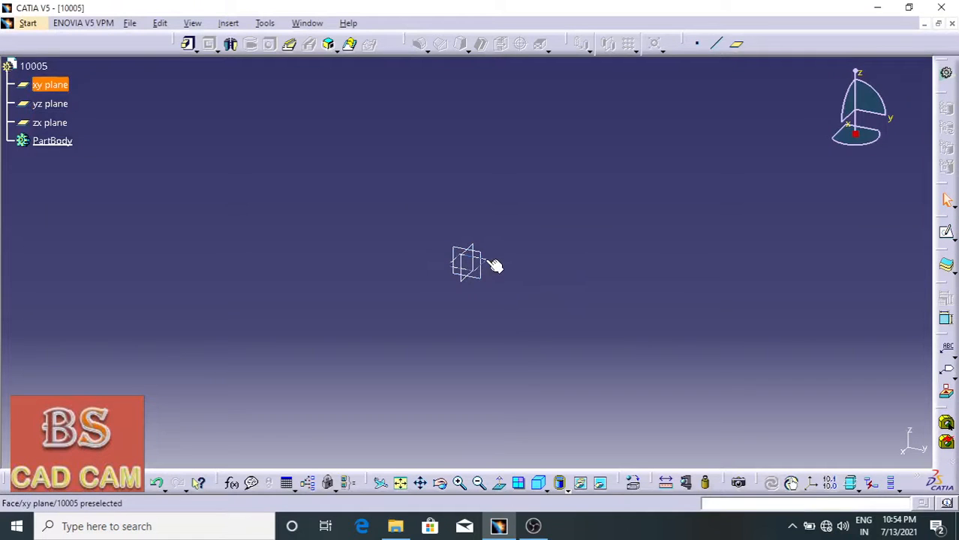
click(944, 230)
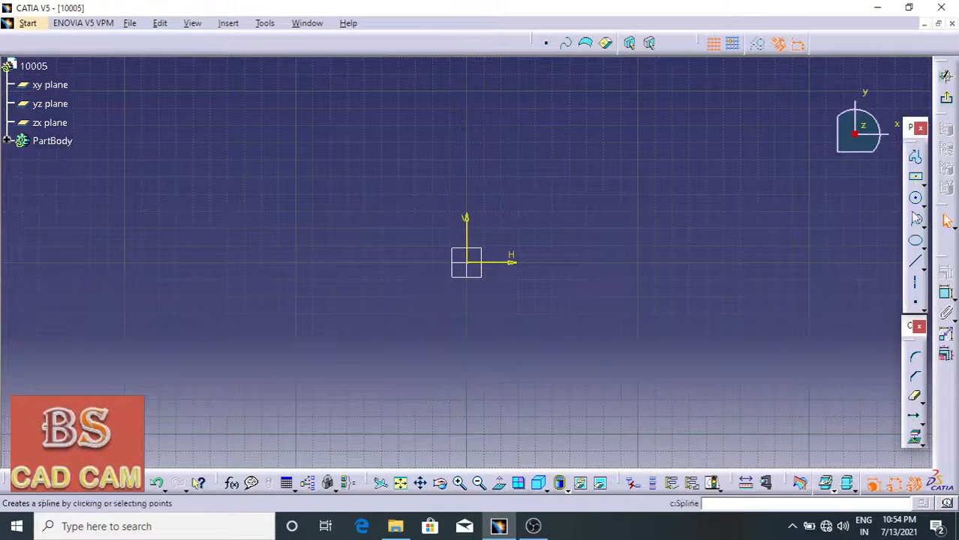
click(916, 178)
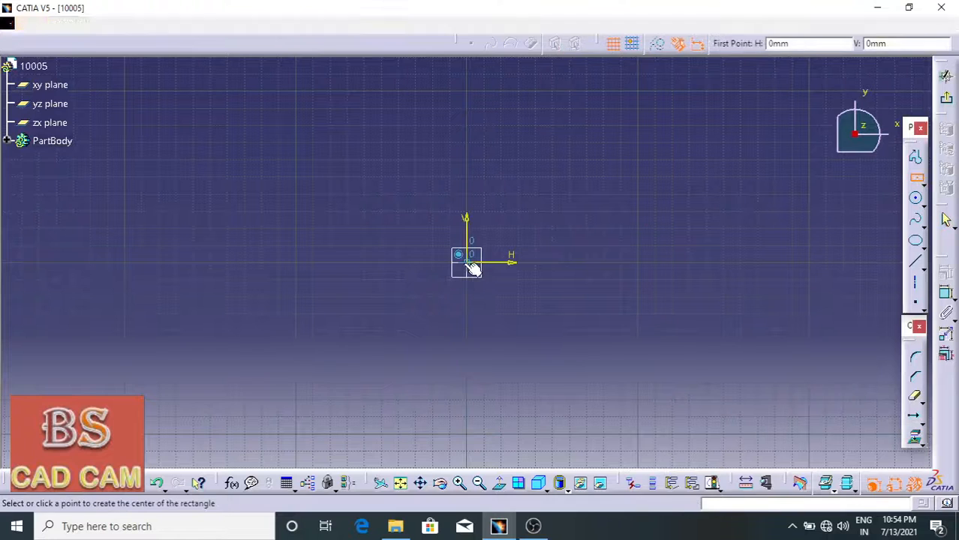
click(466, 262)
click(642, 164)
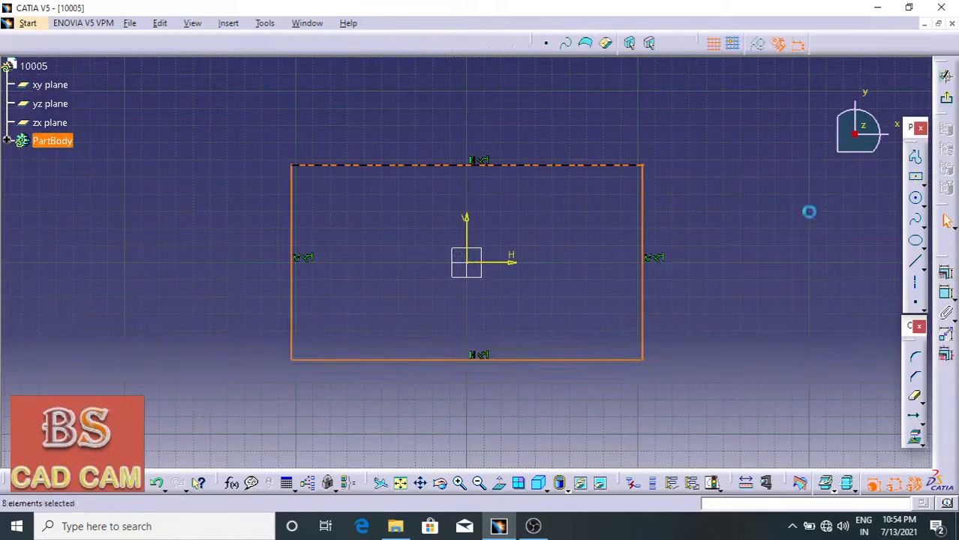
Step: Dimension the rectangle's upper horizontal side and set its length to 80 mm
click(946, 292)
click(428, 166)
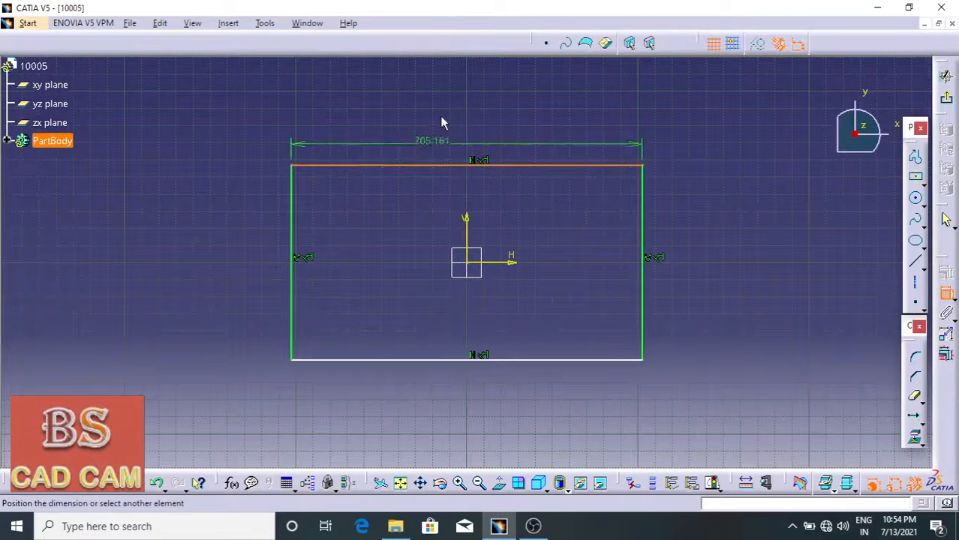
click(442, 122)
double_click(440, 115)
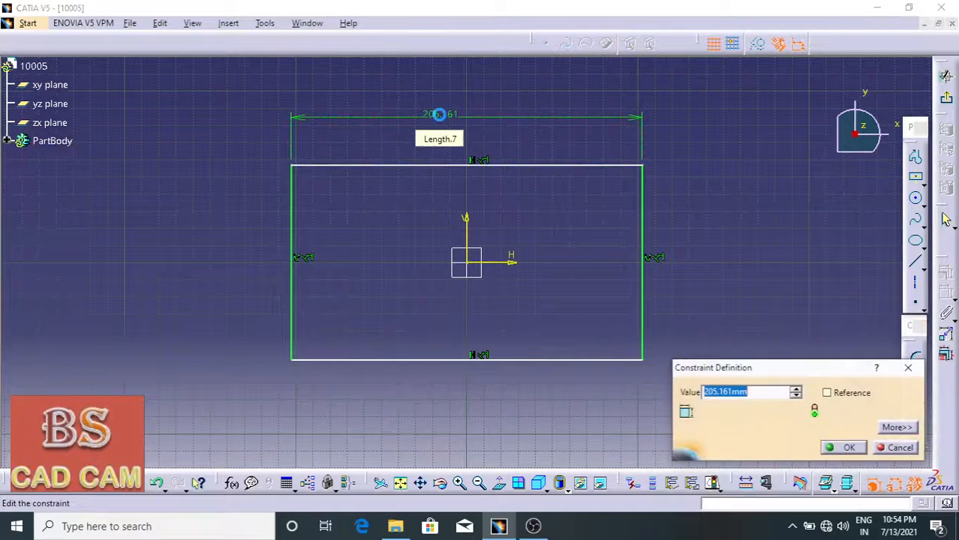
text(80mm)
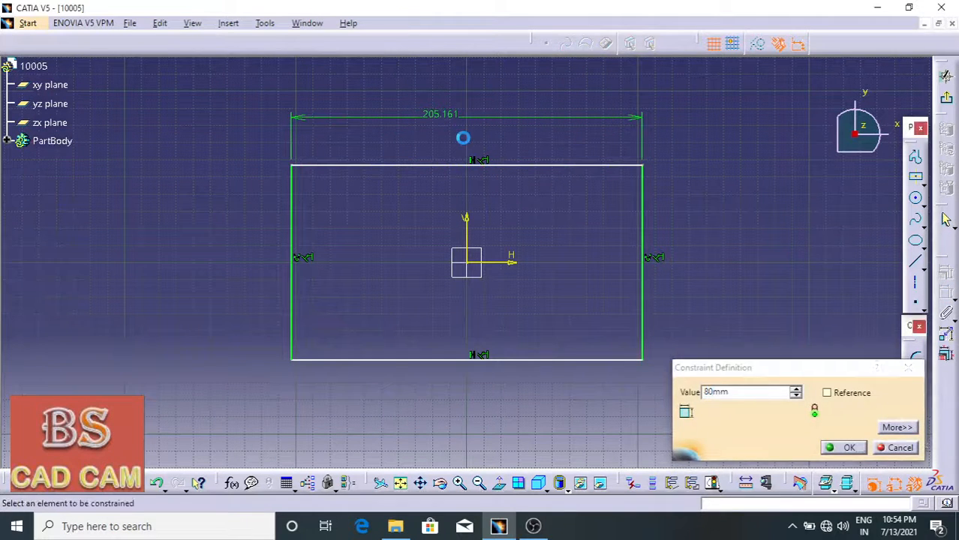
key(Return)
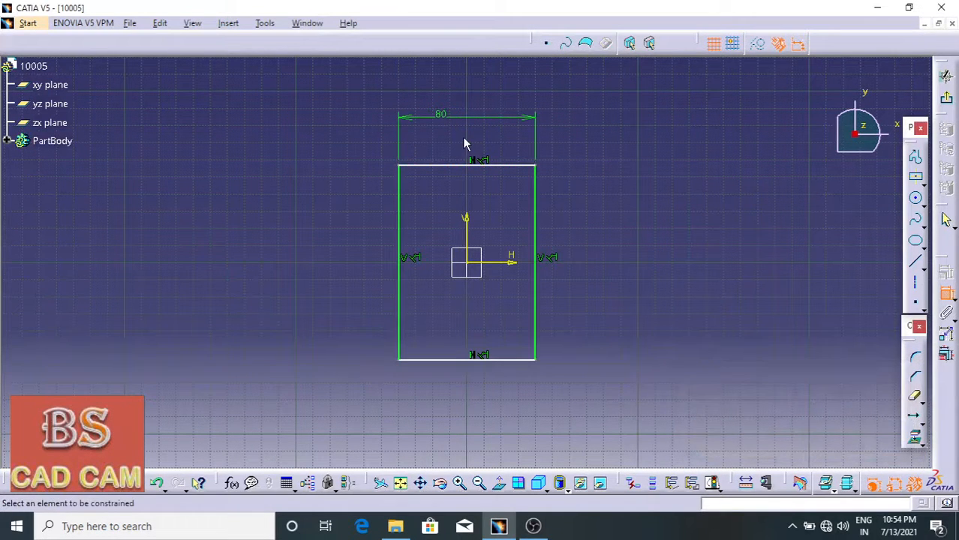
Step: Dimension the rectangle's vertical side and set its length to 80 mm
click(535, 213)
click(590, 209)
double_click(589, 209)
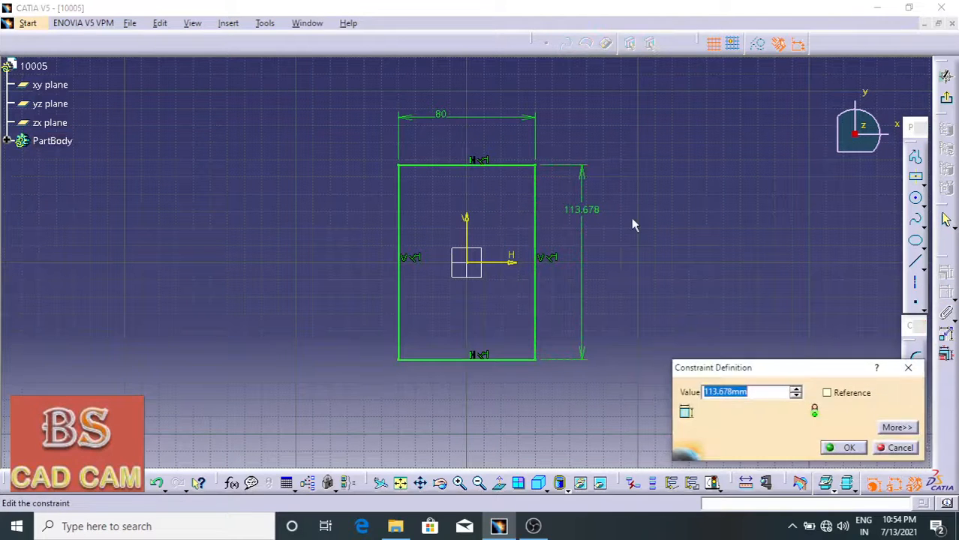
text(80)
key(Return)
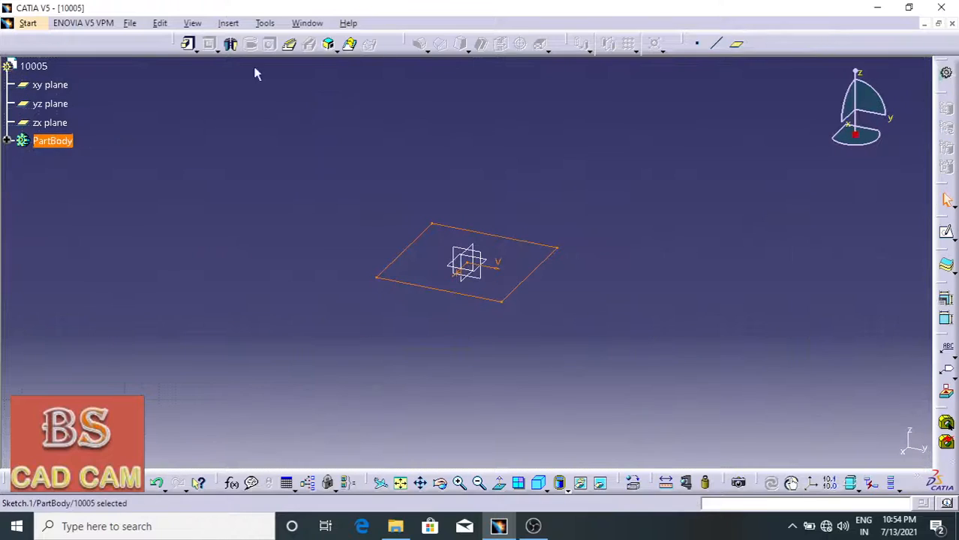
Step: Pad the square sketch to a length of 12 mm to form the base plate
click(190, 44)
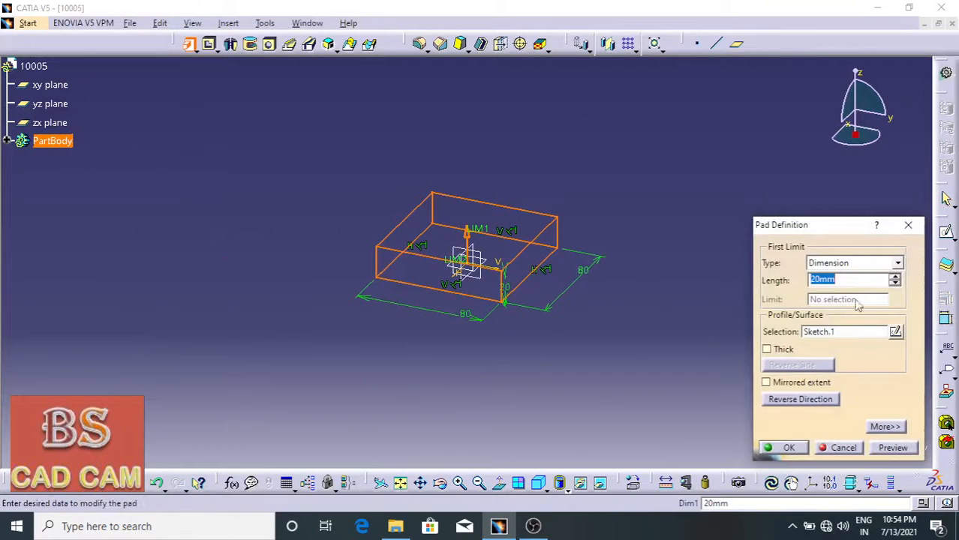
key(Return)
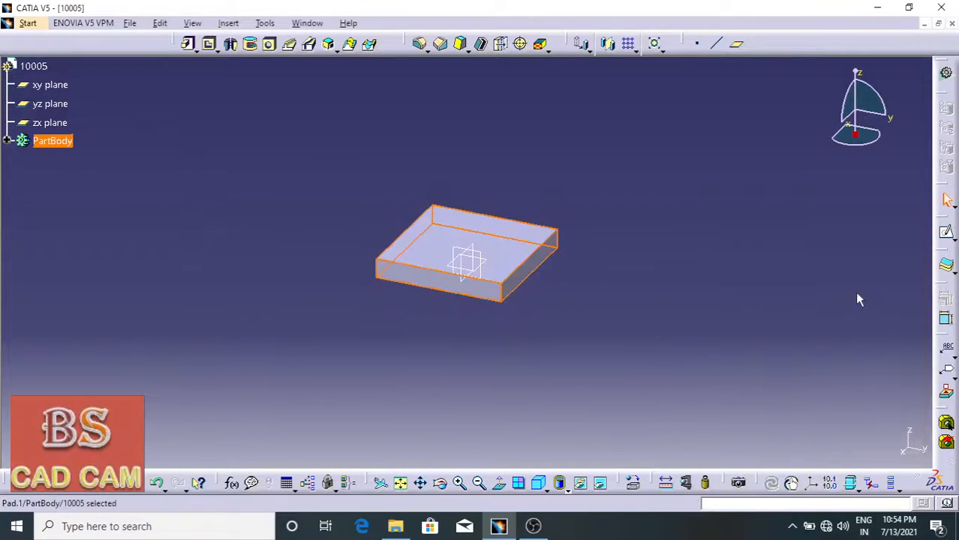
Step: On the plate's top face, sketch a circle of about 20 mm radius, centred on the vertical axis about 30 mm below the origin
click(538, 234)
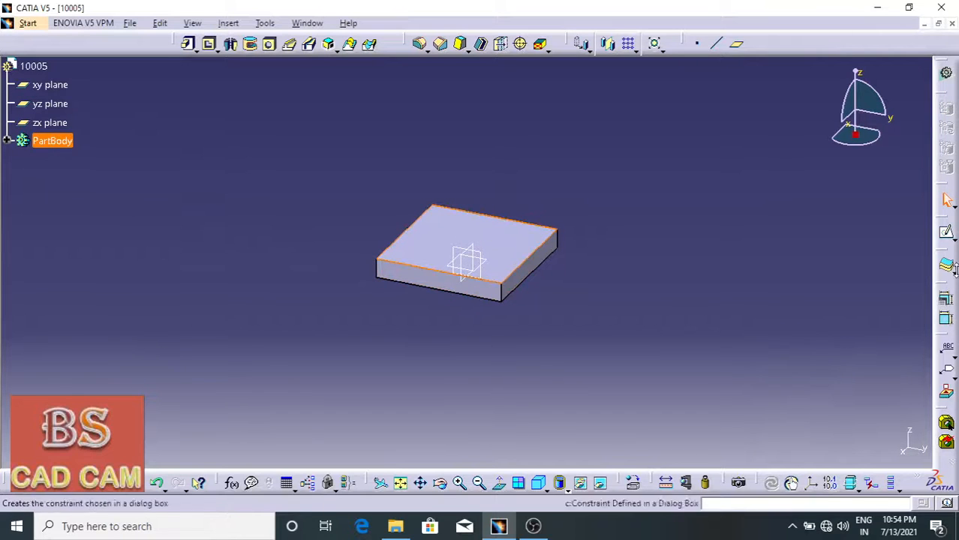
click(947, 234)
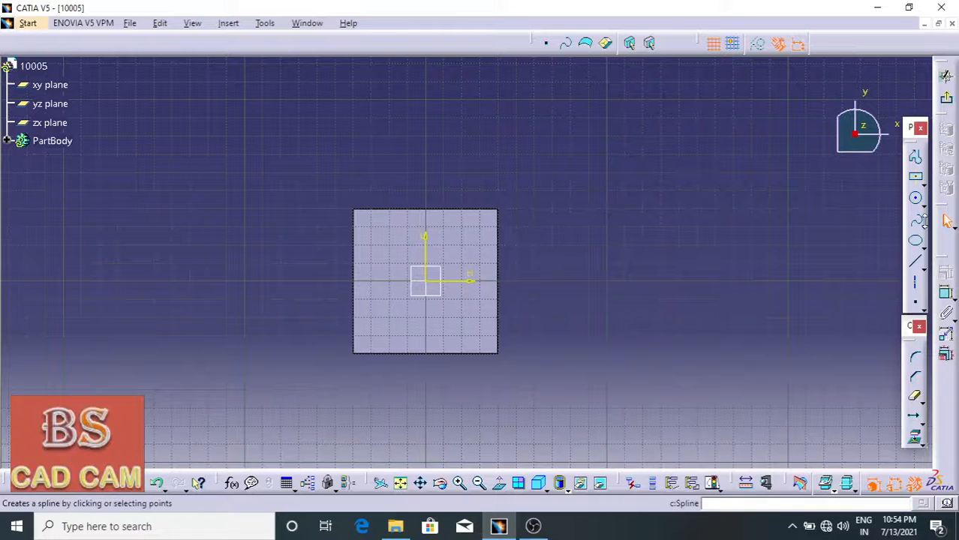
click(916, 199)
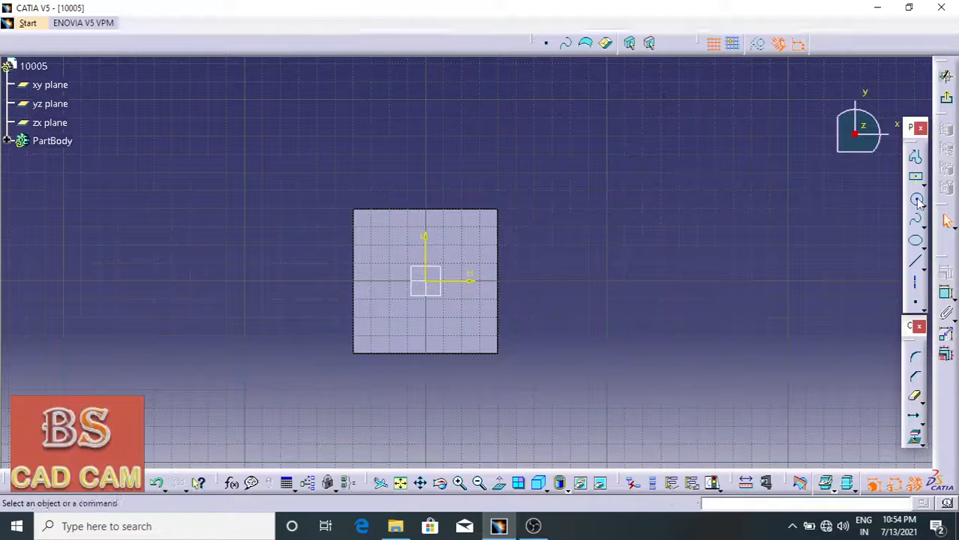
click(430, 330)
click(446, 367)
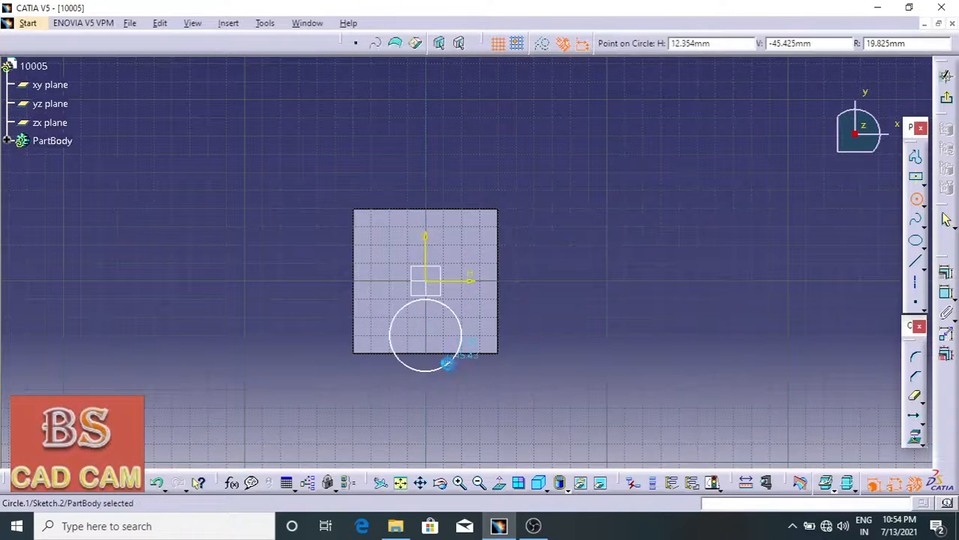
Step: Dimension the circle and set its diameter to 30 mm
click(946, 338)
click(494, 371)
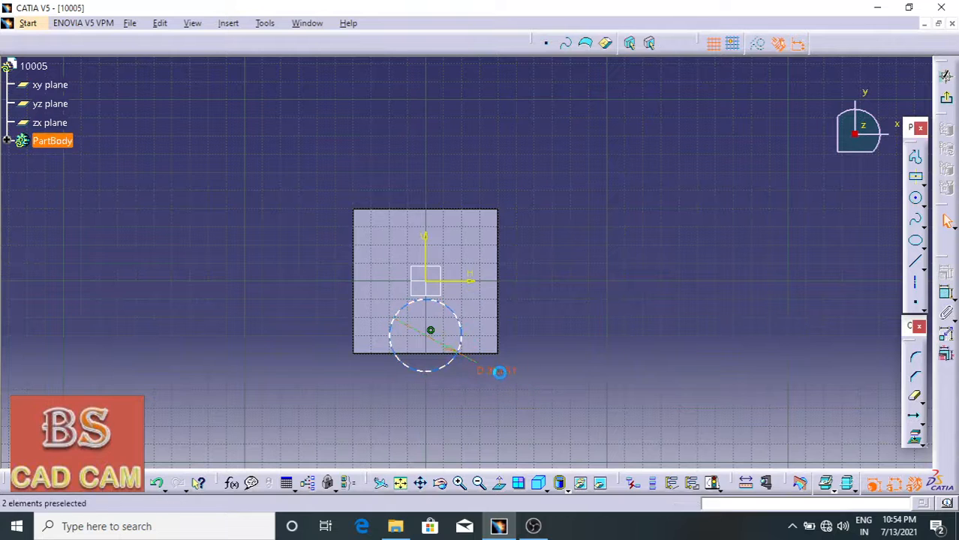
double_click(499, 370)
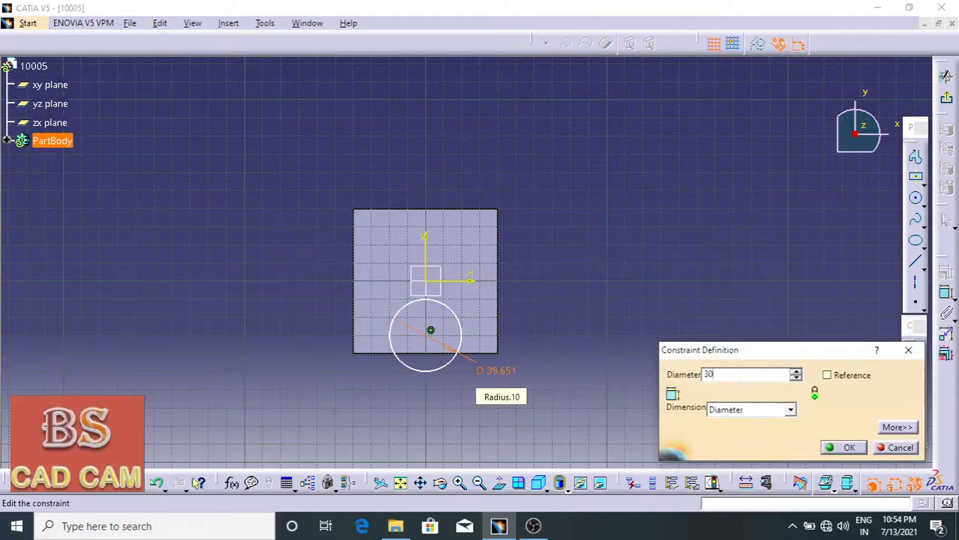
text(30)
key(Return)
Step: Dimension the circle's centre from the horizontal axis and set the distance to 38 mm
click(947, 295)
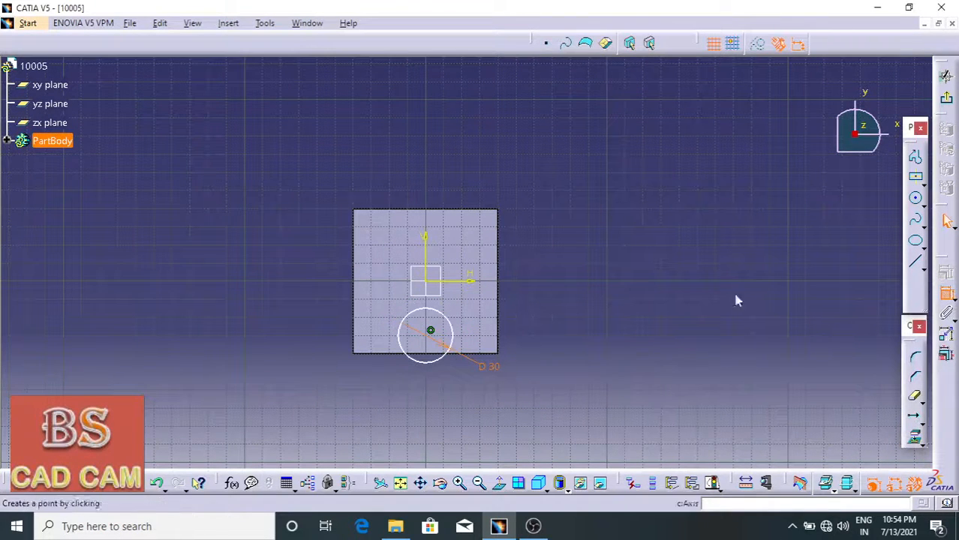
click(458, 282)
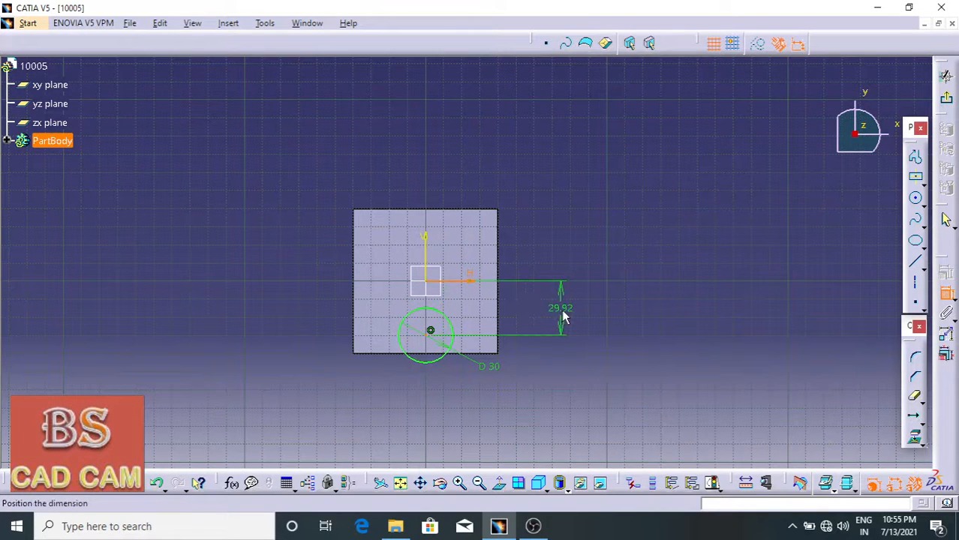
click(564, 318)
double_click(562, 310)
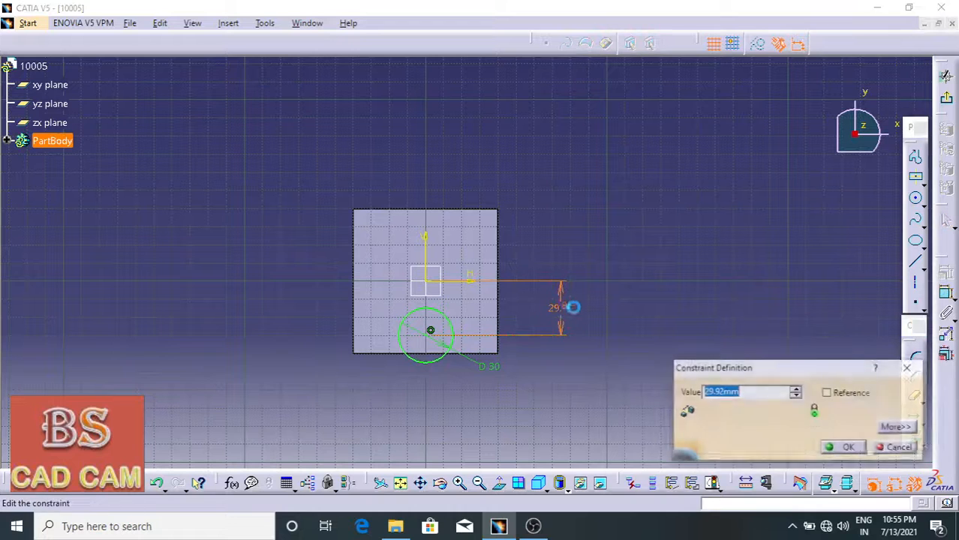
key(Return)
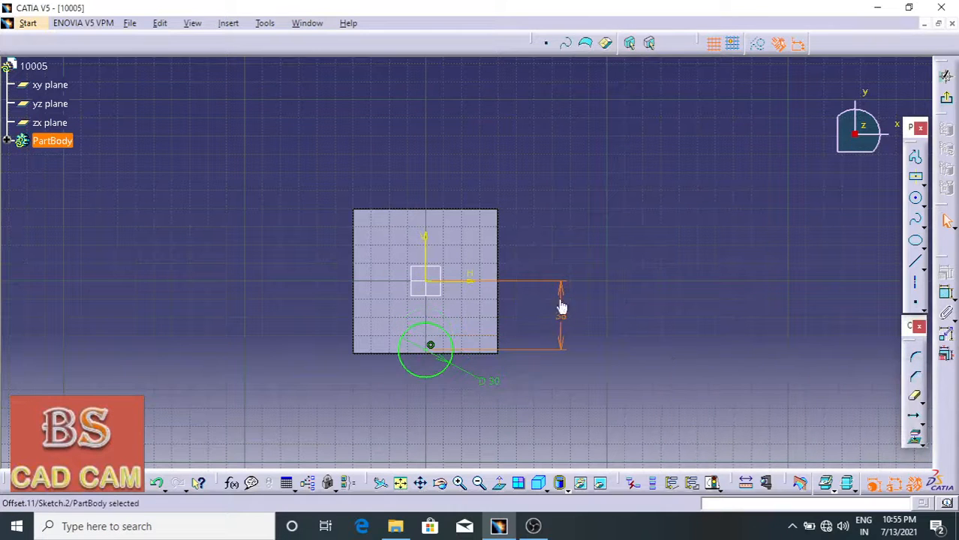
Step: Cut the circle sketch through the plate's edge as a pocket with the Up to next limit
click(947, 102)
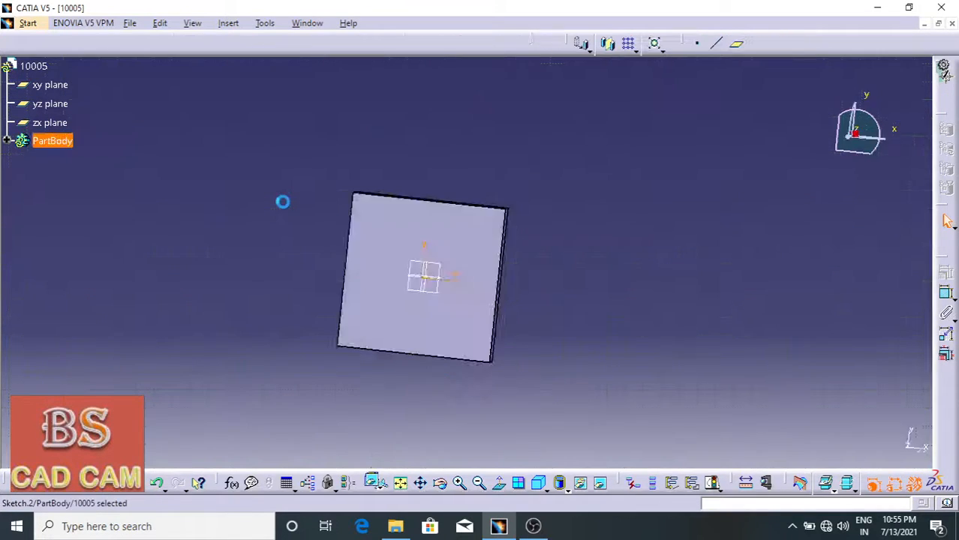
click(210, 44)
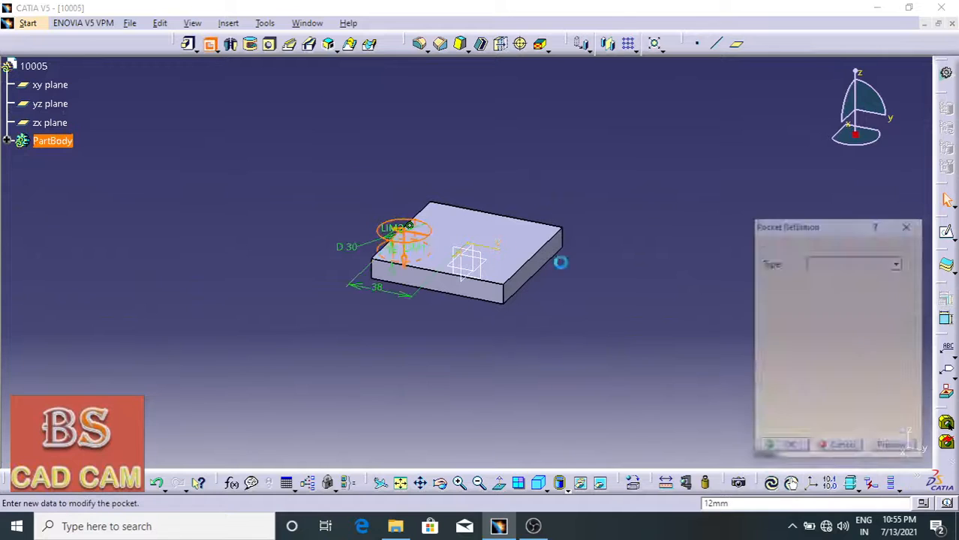
click(842, 261)
click(827, 274)
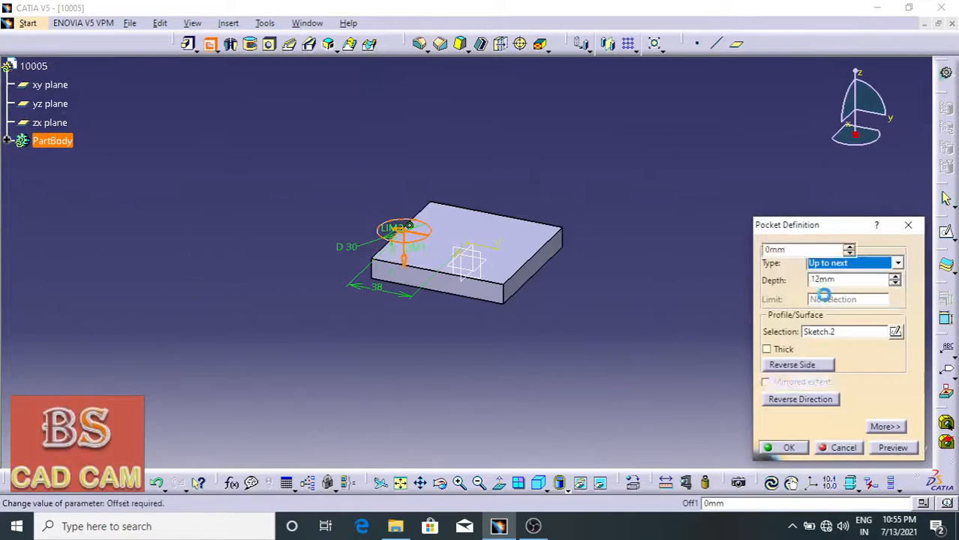
click(789, 448)
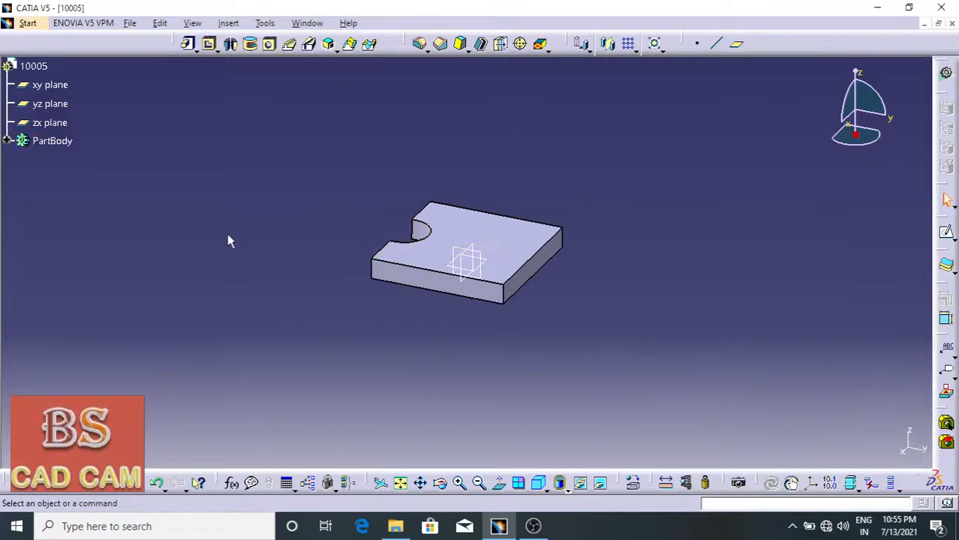
Step: Mirror the semicircular pocket about the zx plane onto the opposite edge of the plate
click(6, 141)
click(53, 197)
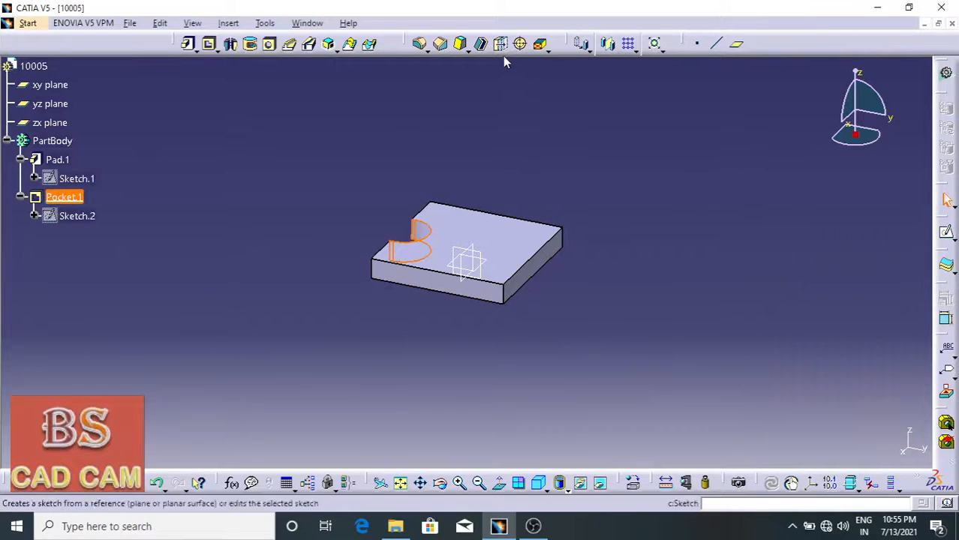
click(608, 45)
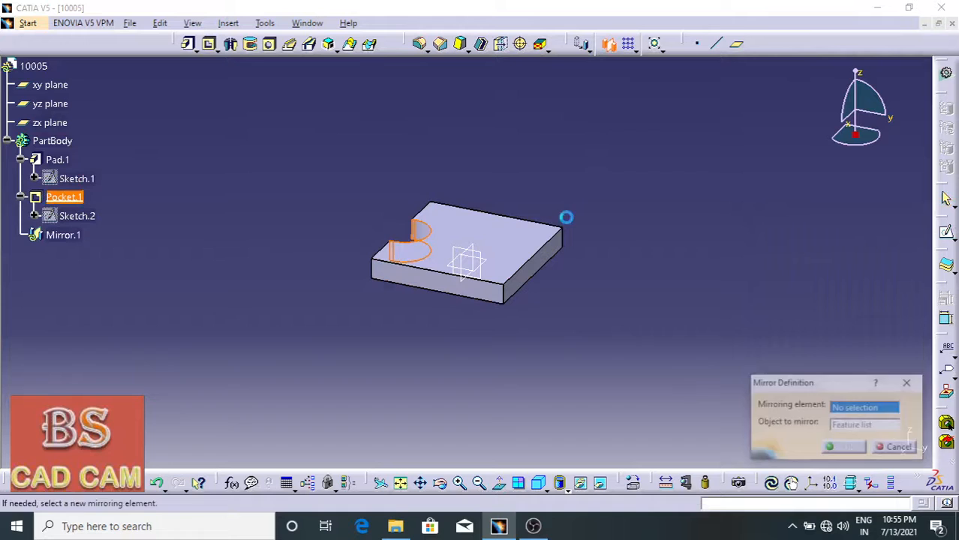
click(478, 252)
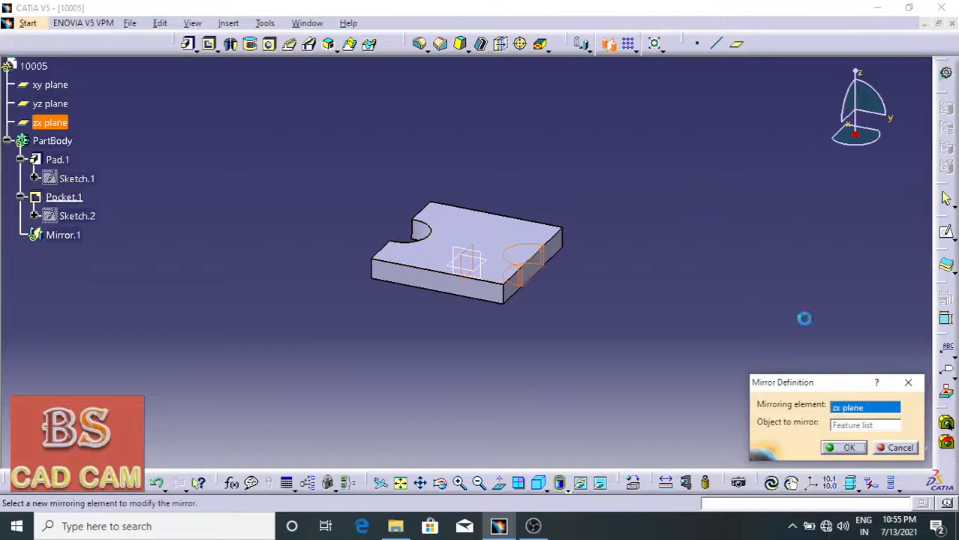
click(849, 448)
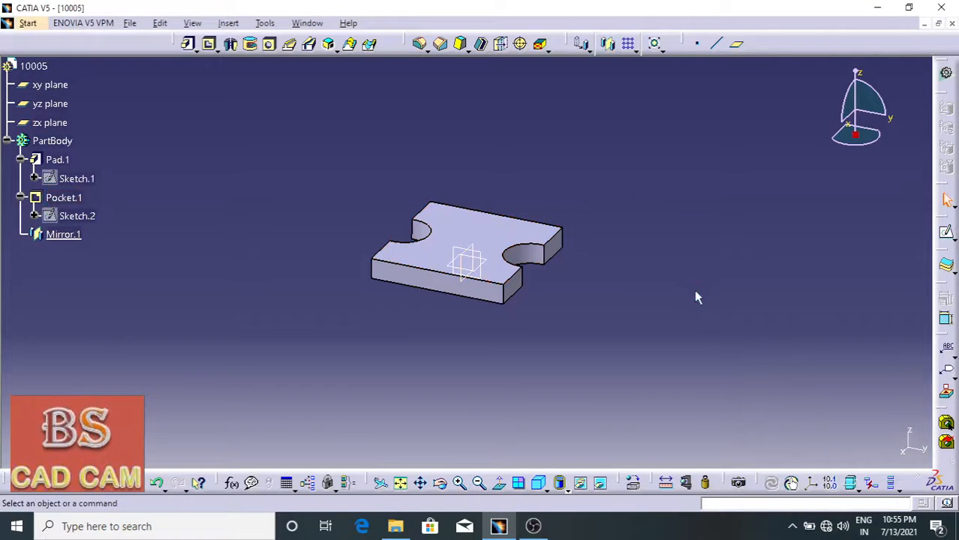
Step: Start a sketch on the plate's top face and draw a circle about 54 mm in diameter centred on the origin
click(478, 221)
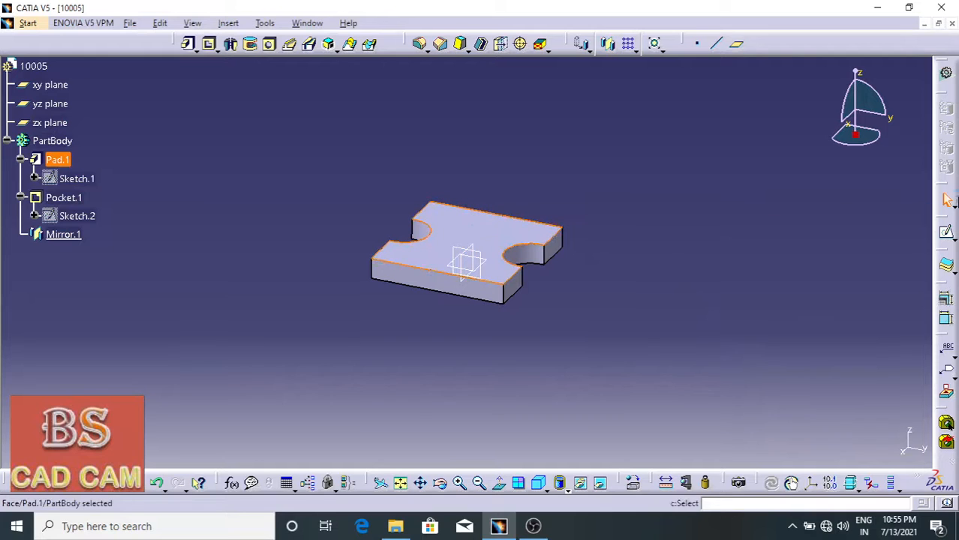
click(947, 234)
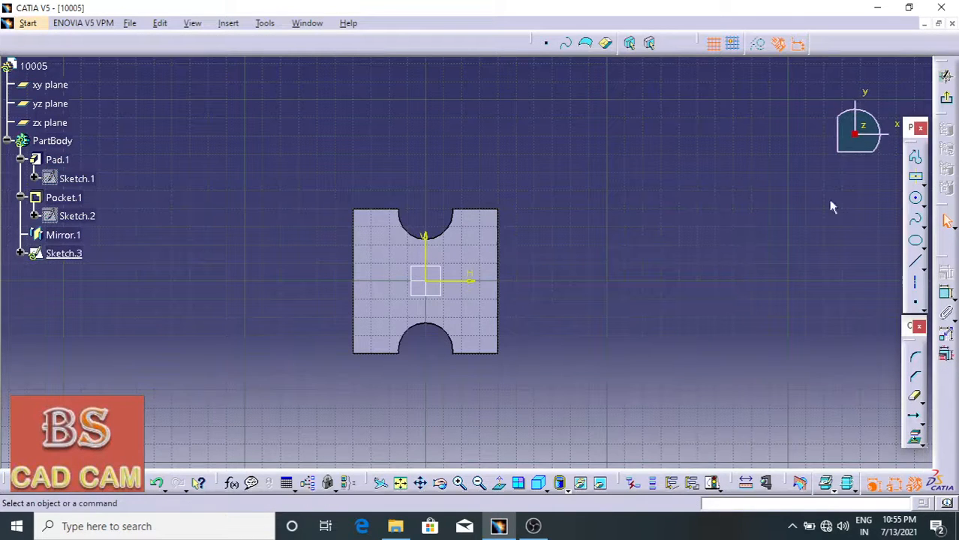
click(916, 199)
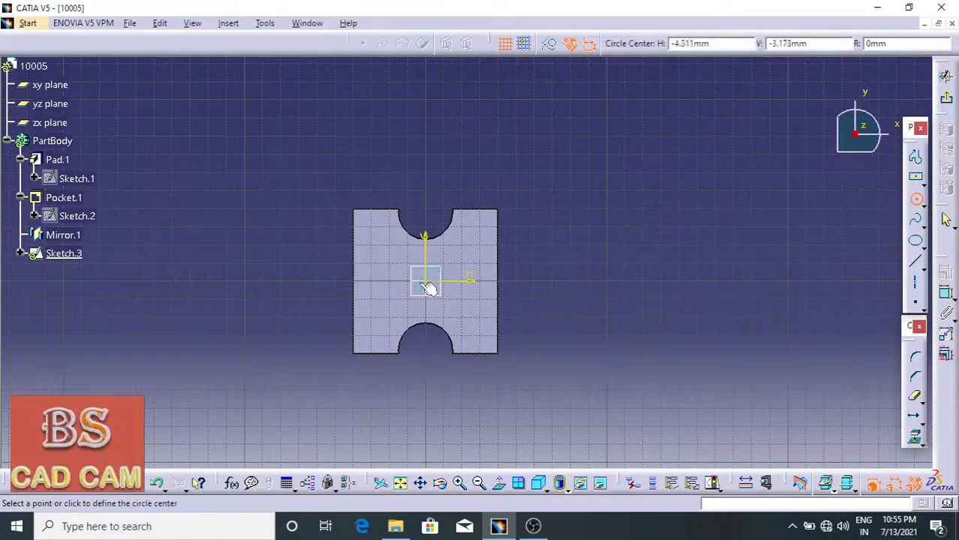
click(430, 282)
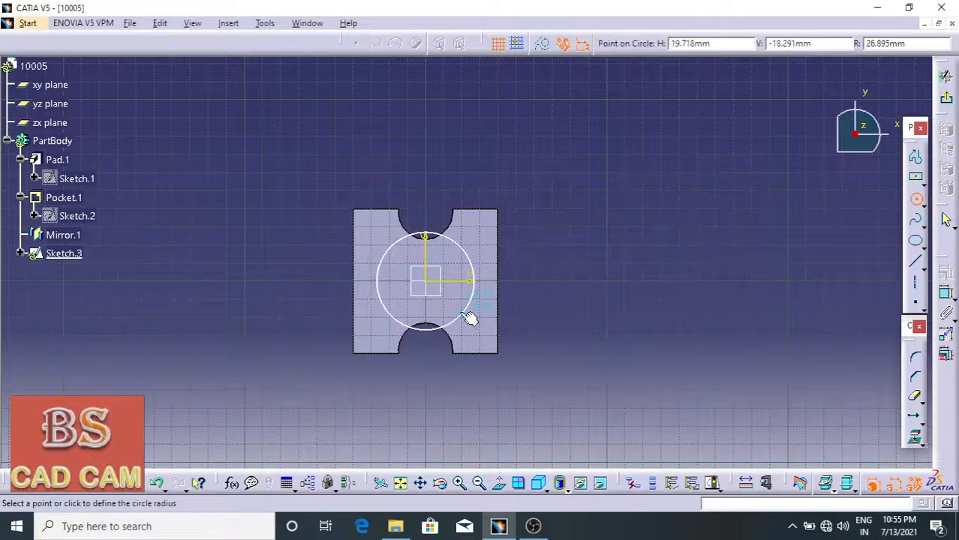
click(460, 312)
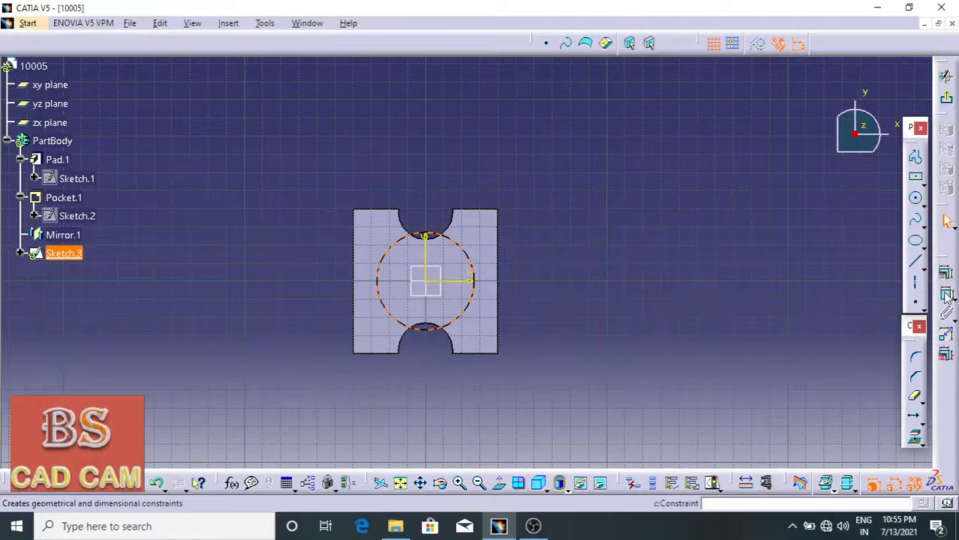
Step: Dimension the origin-centred circle and set its diameter to 50 mm
click(914, 302)
double_click(625, 249)
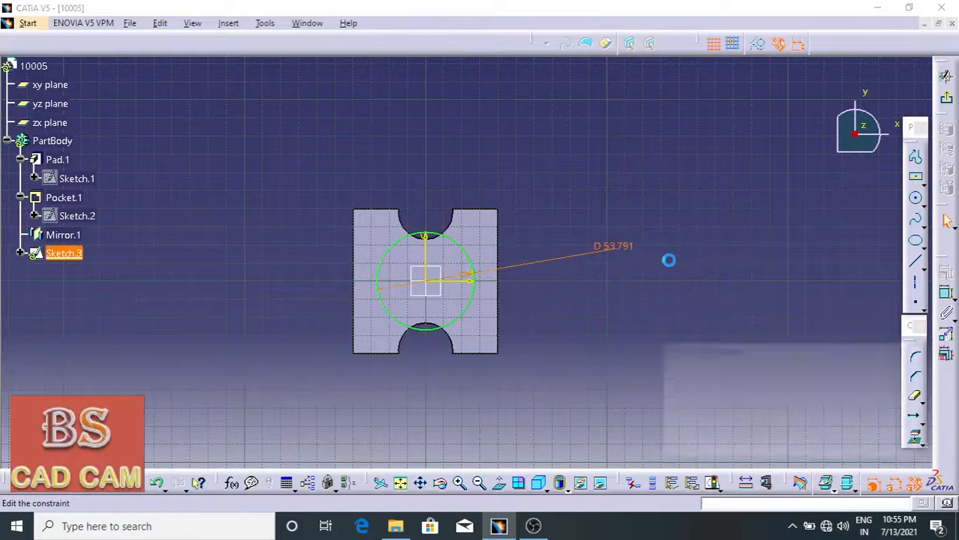
text(50)
key(Return)
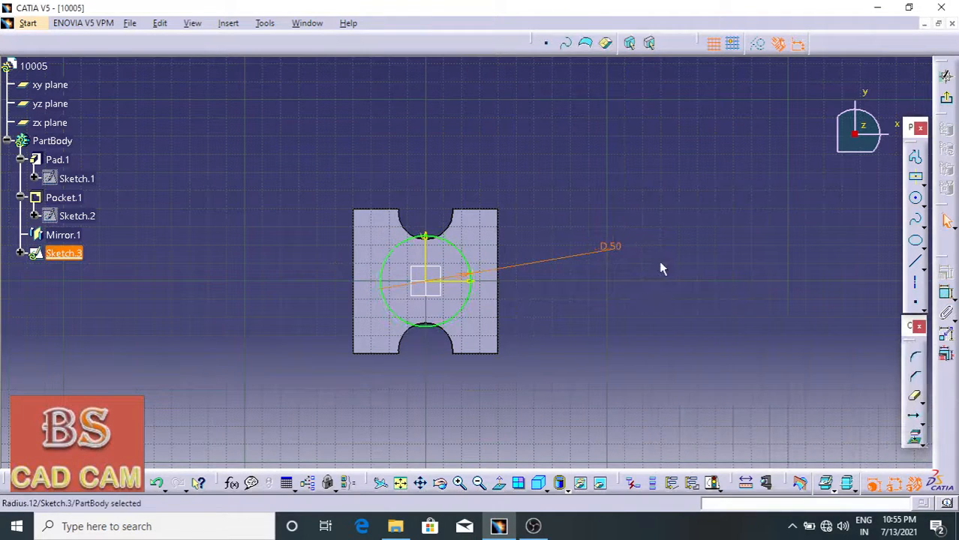
Step: Project the edges of both semicircular cutouts into the sketch
middle_drag(424, 436, 428, 368)
click(915, 438)
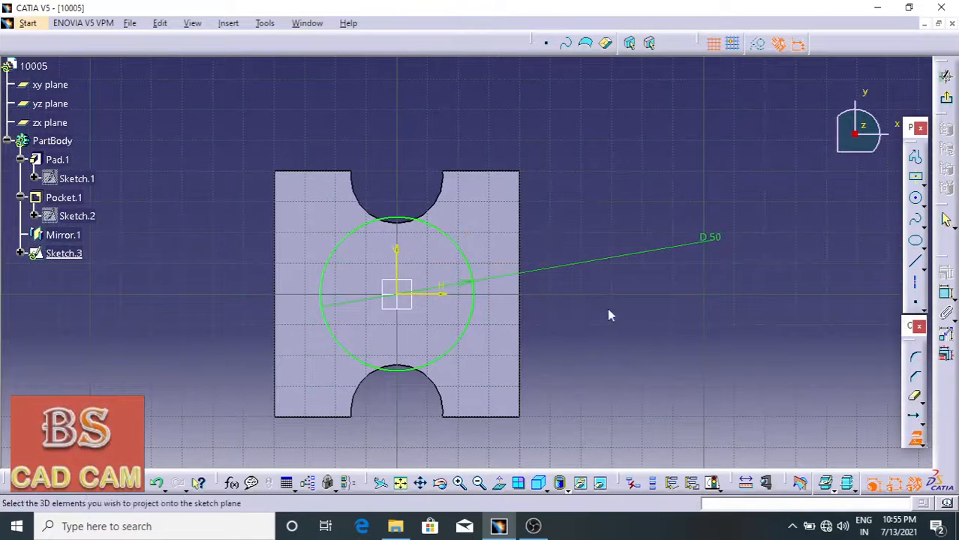
click(439, 215)
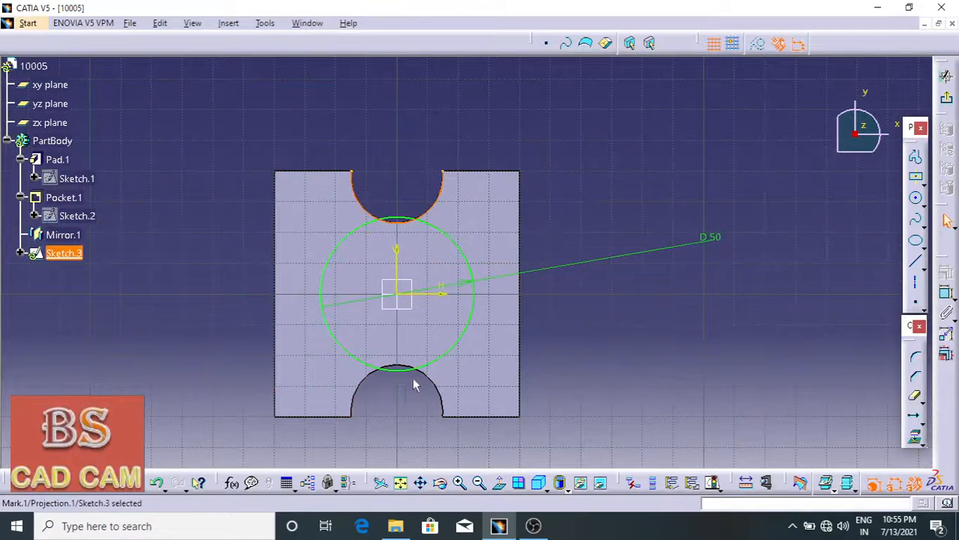
click(439, 388)
click(404, 411)
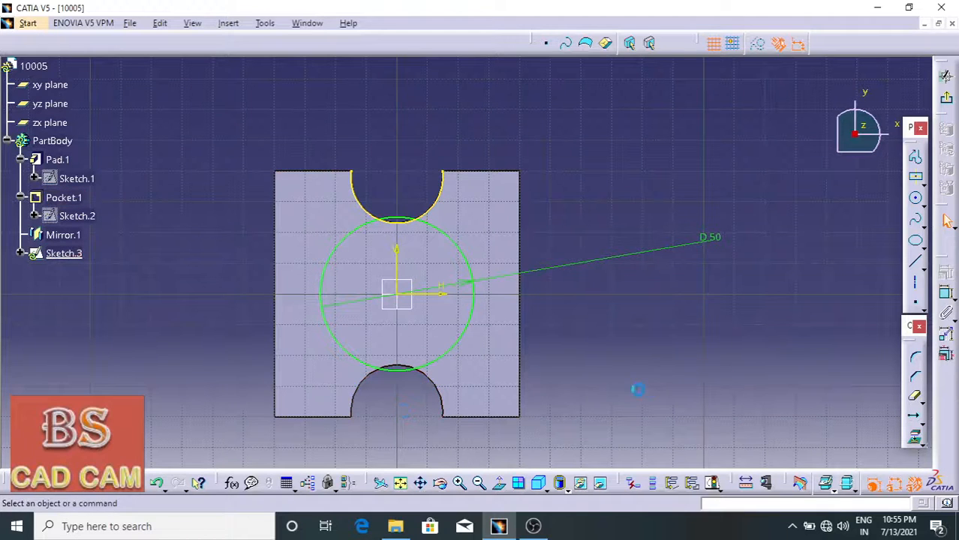
click(916, 438)
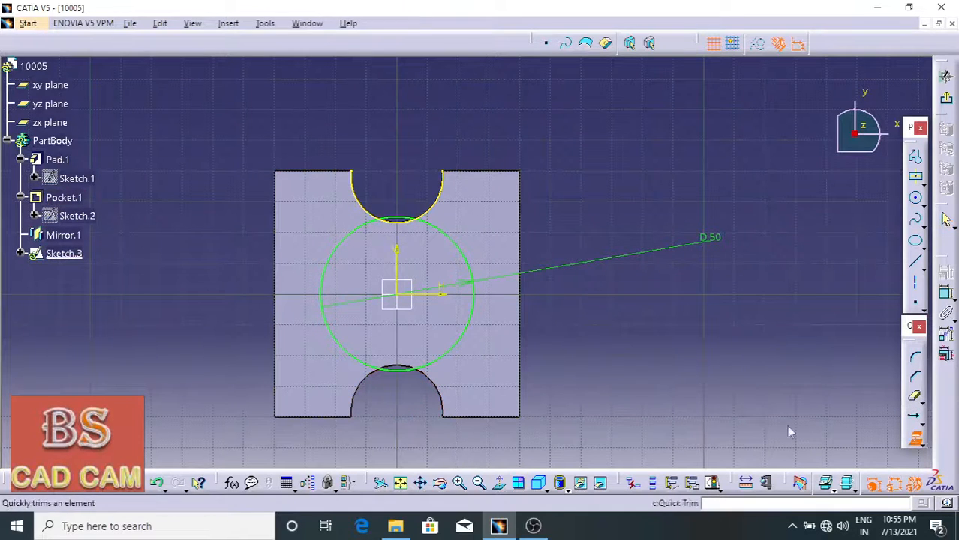
click(441, 390)
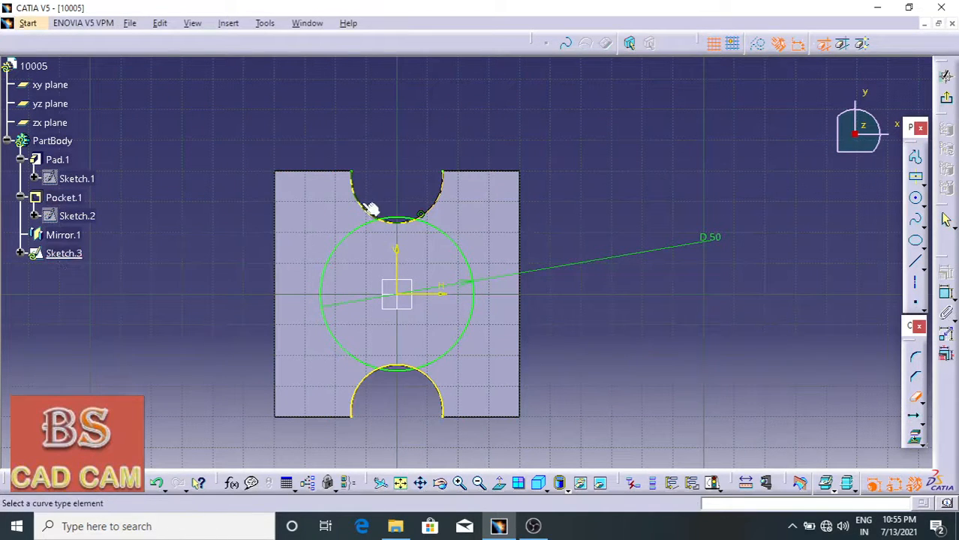
Step: Quick-trim the projected arcs outside the circle and the circle portions that overlap the cutouts, leaving one closed profile
click(364, 203)
click(390, 217)
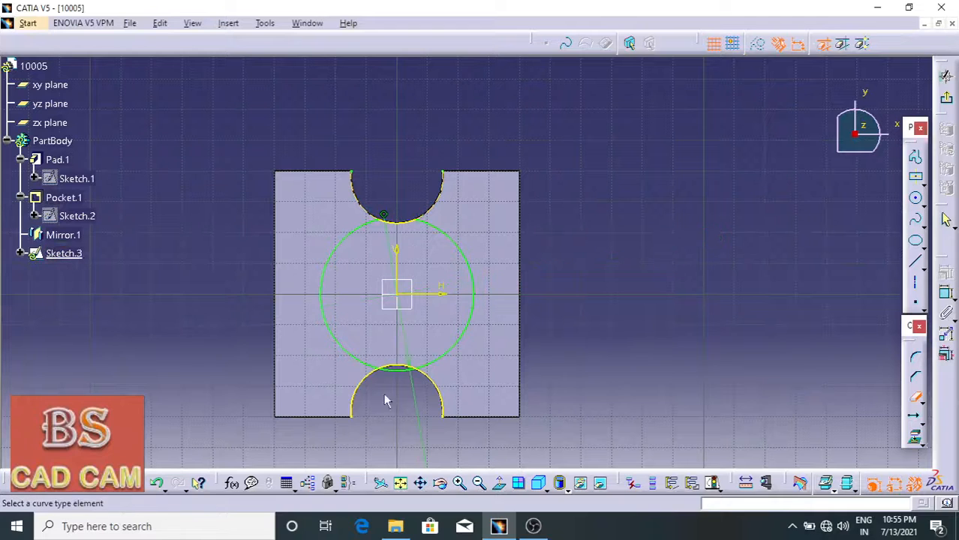
click(364, 392)
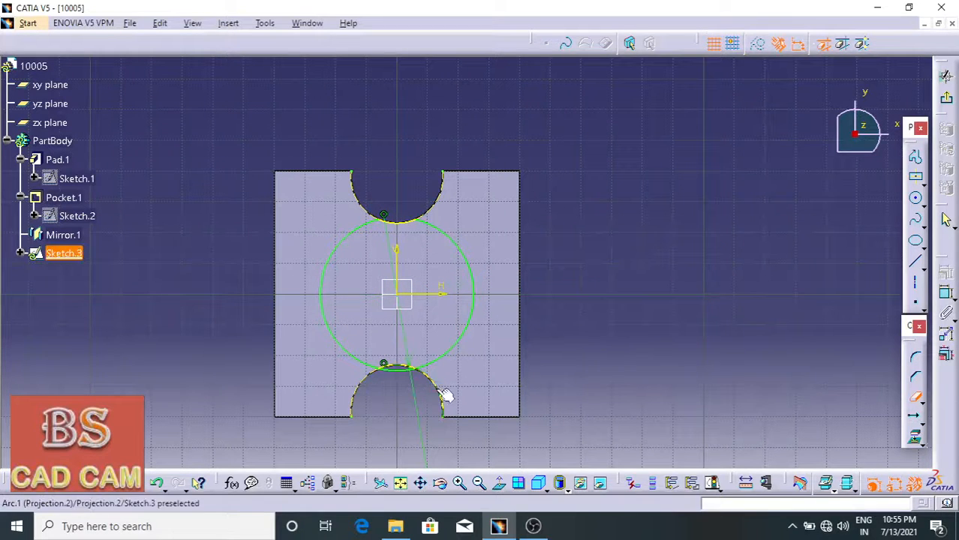
click(445, 396)
click(411, 374)
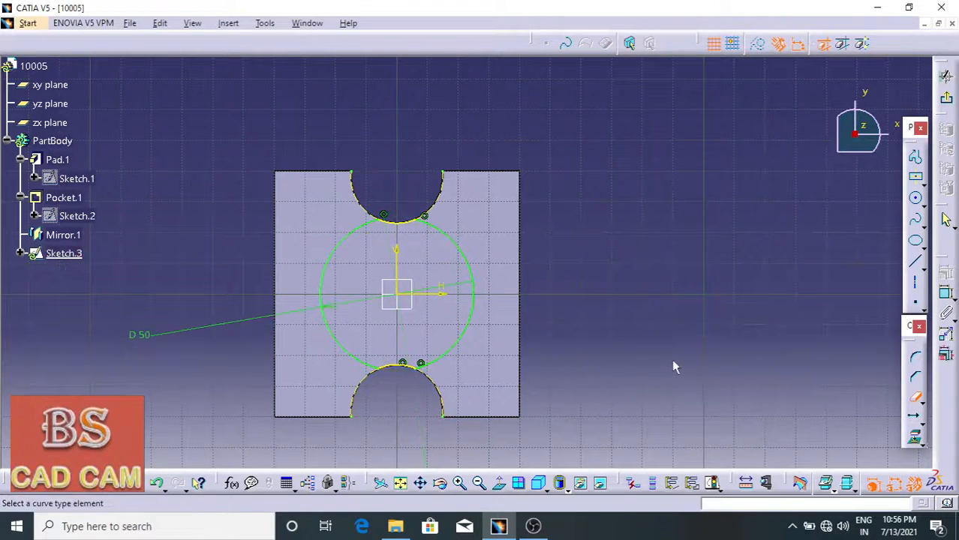
Step: Finish the sketch and pad the trimmed circular profile 50 mm upward from the plate
click(946, 98)
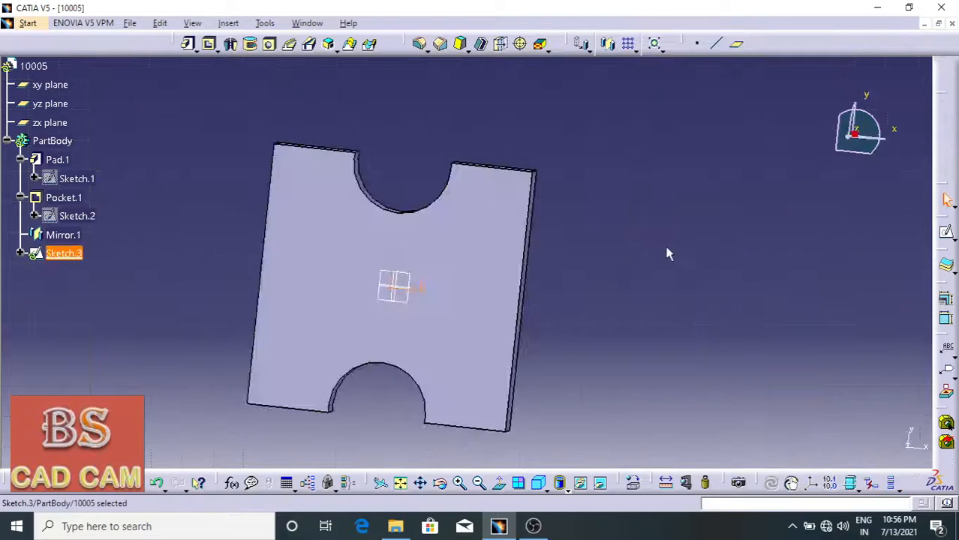
click(188, 43)
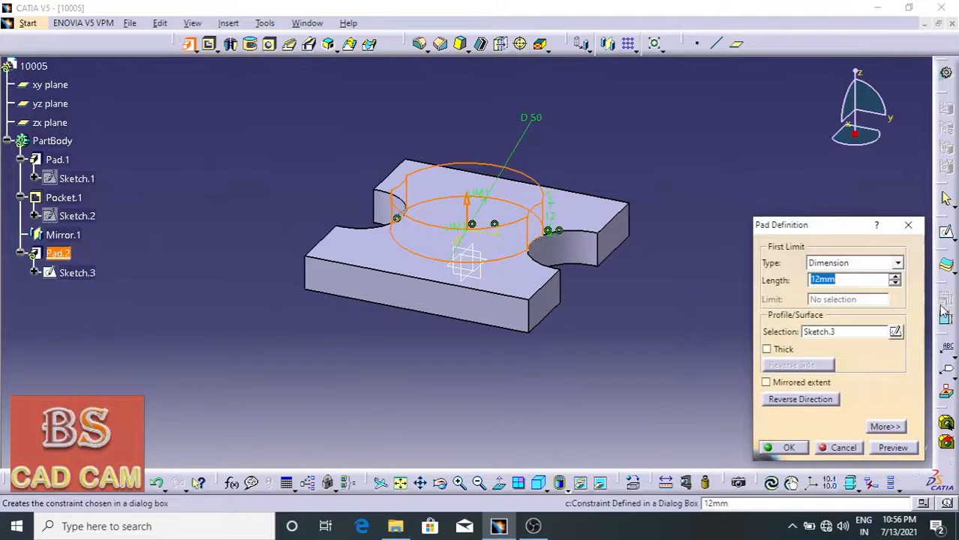
text(50)
key(Return)
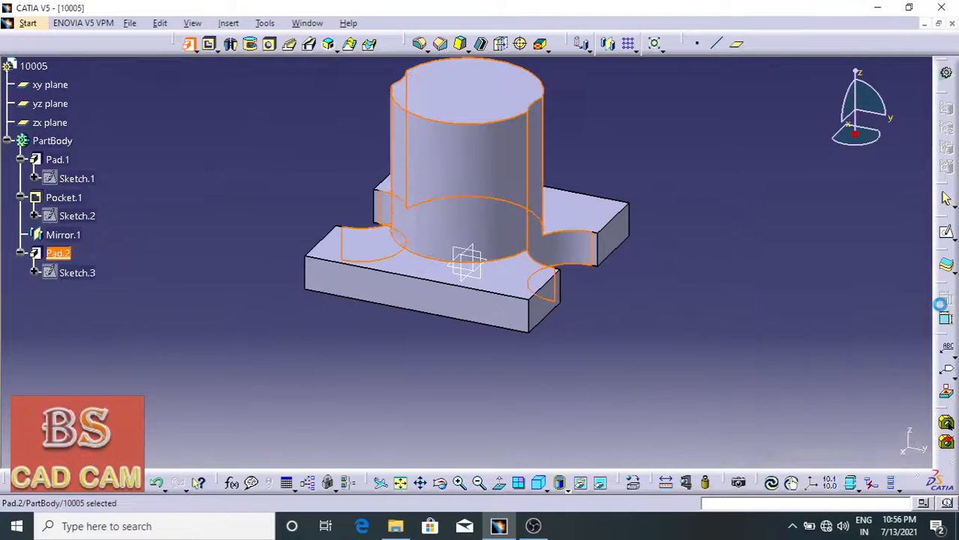
click(790, 338)
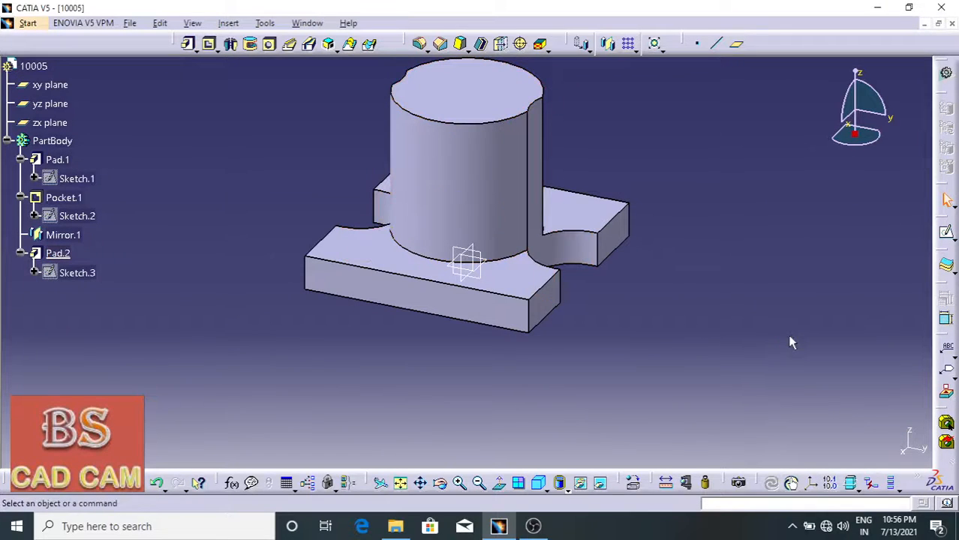
Step: Create a reference plane offset 40 mm from the xy plane
click(488, 273)
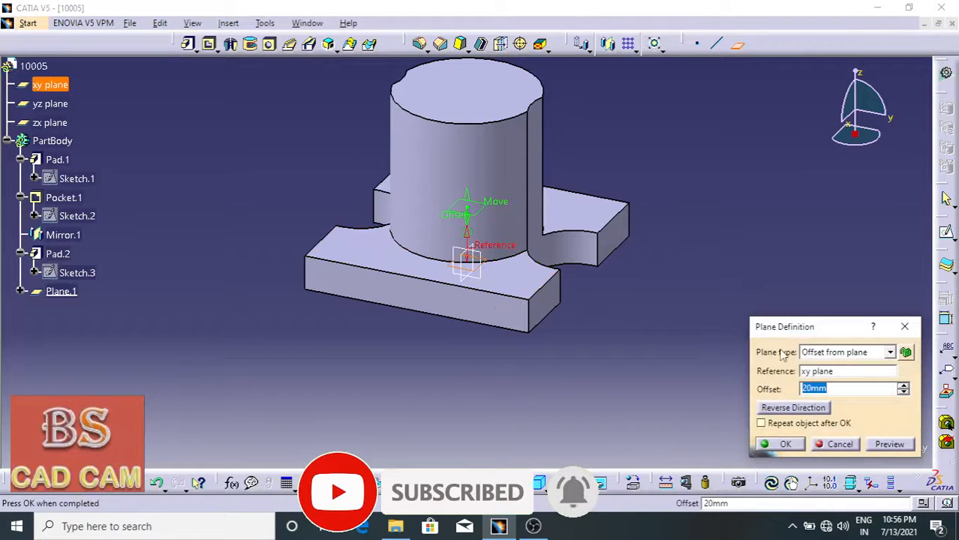
text(40)
key(Return)
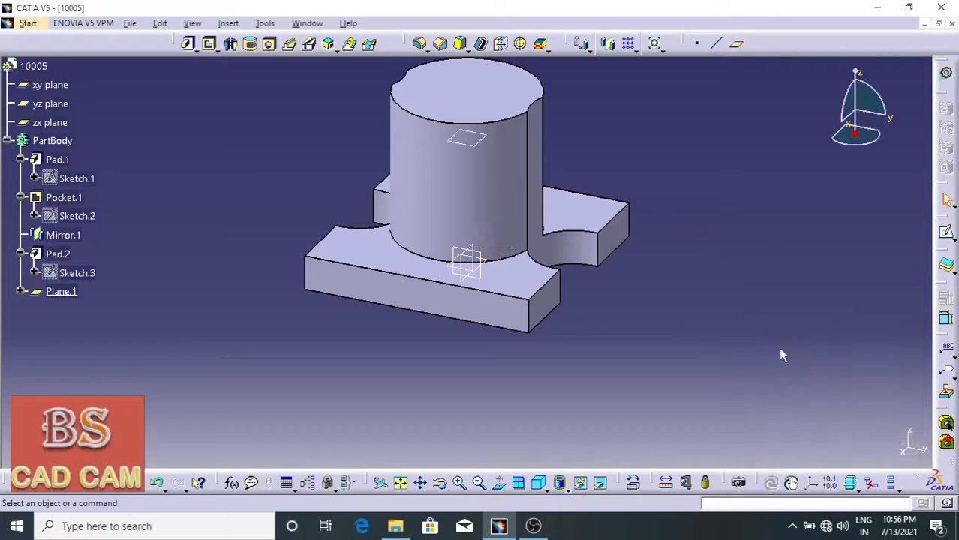
Step: Start a sketch on the offset plane and draw a circle about 67 mm in diameter centred on the origin
click(470, 140)
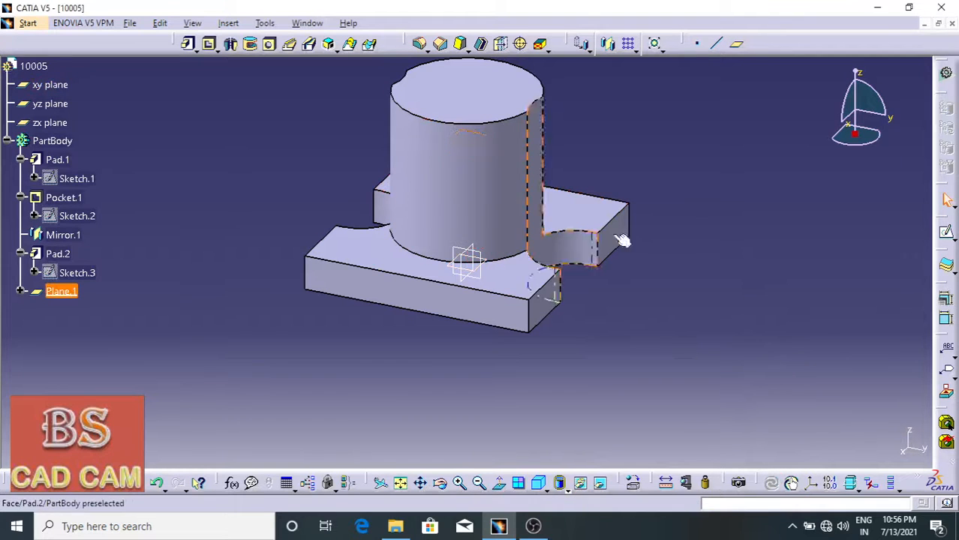
click(947, 235)
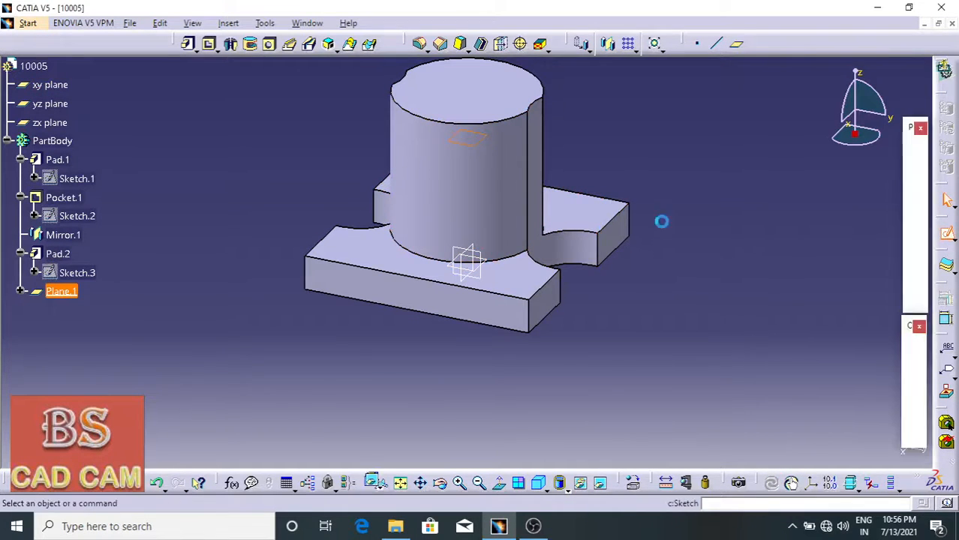
middle_drag(544, 280, 785, 199)
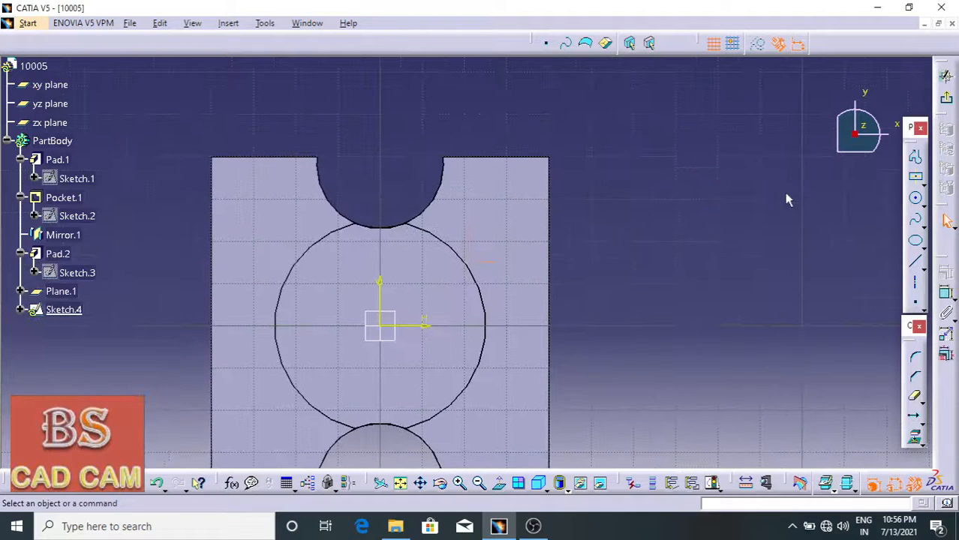
click(917, 204)
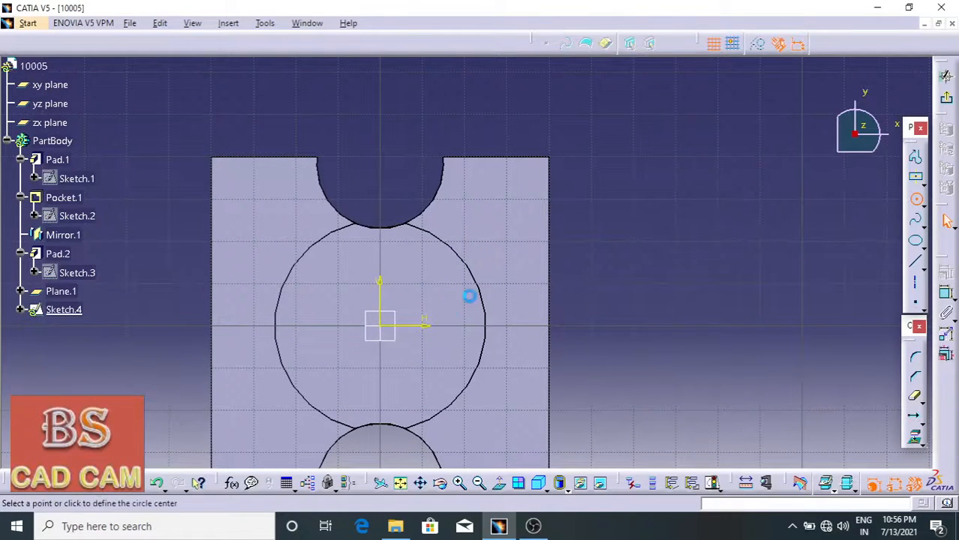
click(383, 327)
click(524, 376)
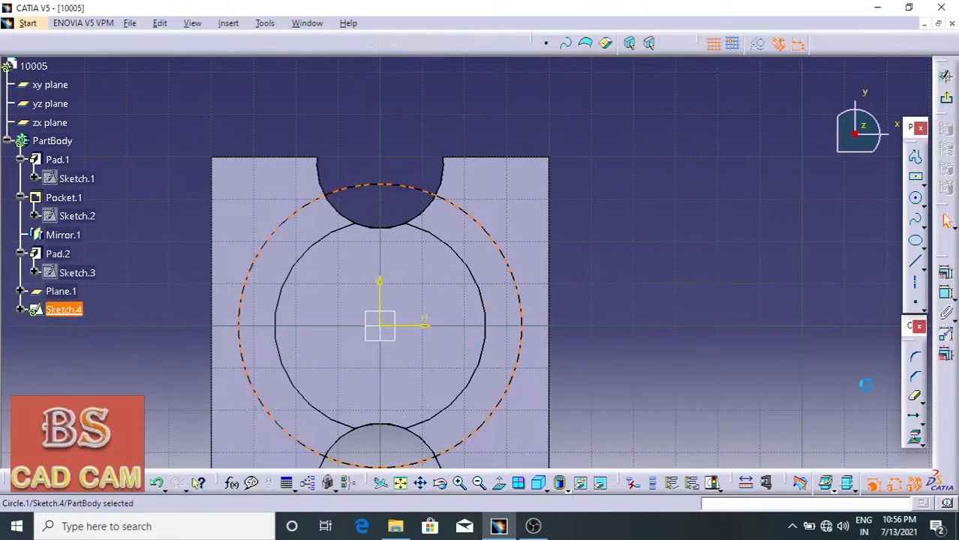
Step: Dimension the large circle and set its diameter to 70 mm
click(945, 294)
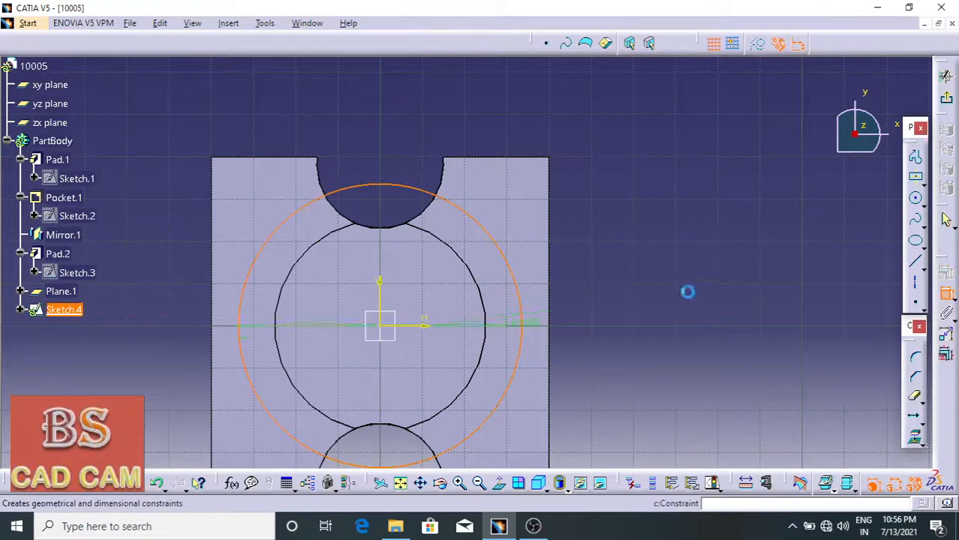
double_click(736, 291)
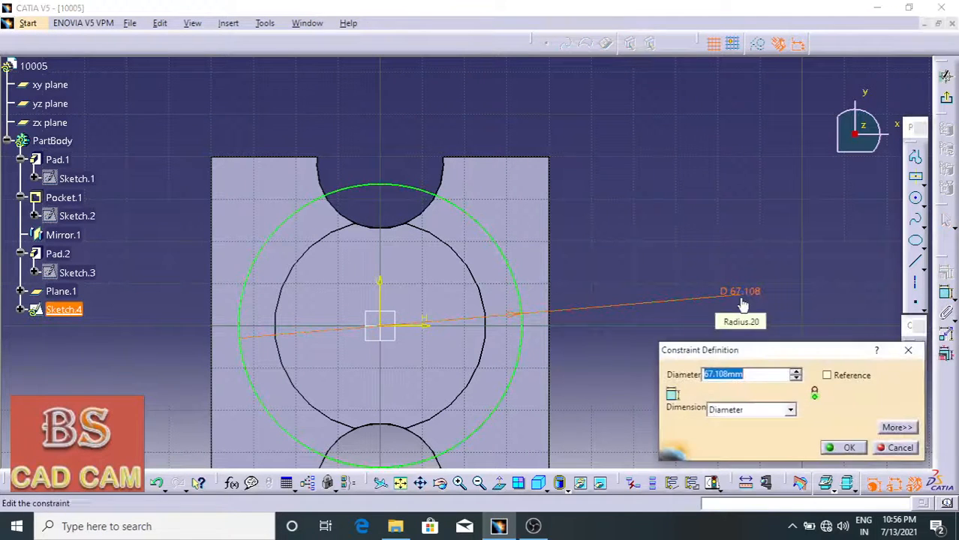
text(70)
key(Return)
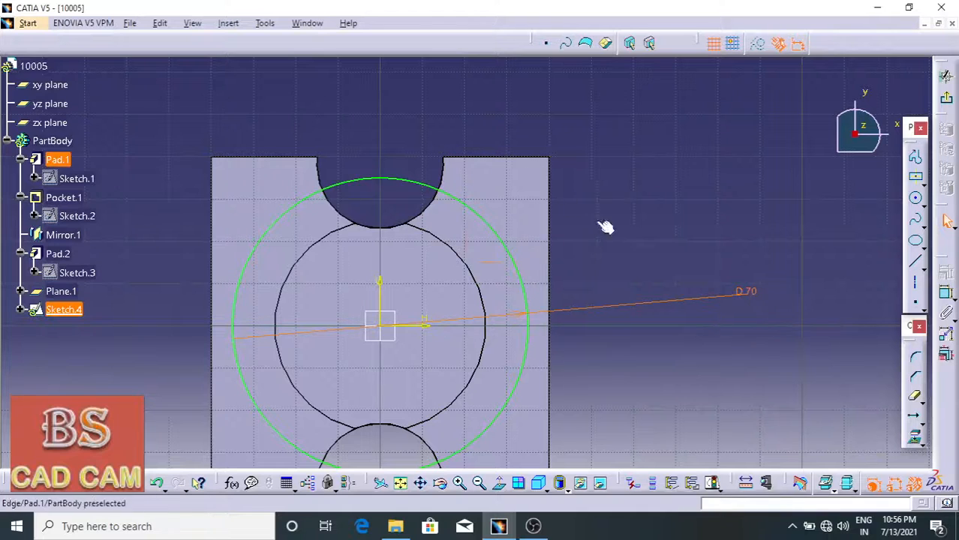
Step: Draw two small circles centred on the vertical axis, one beyond each cutout edge of the plate, the one below about 20 mm in diameter
mouse_move(633, 225)
middle_down()
mouse_move(702, 198)
mouse_move(697, 235)
middle_up()
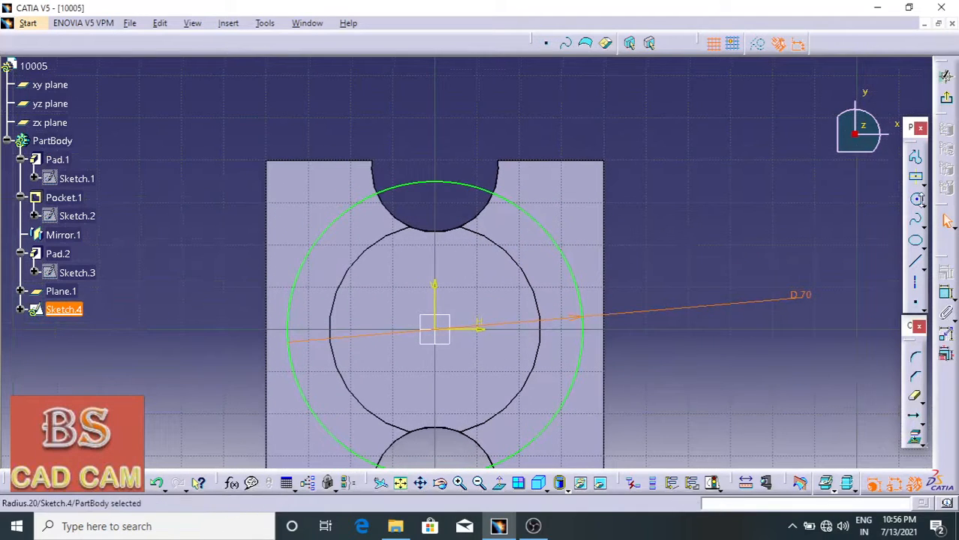
click(914, 202)
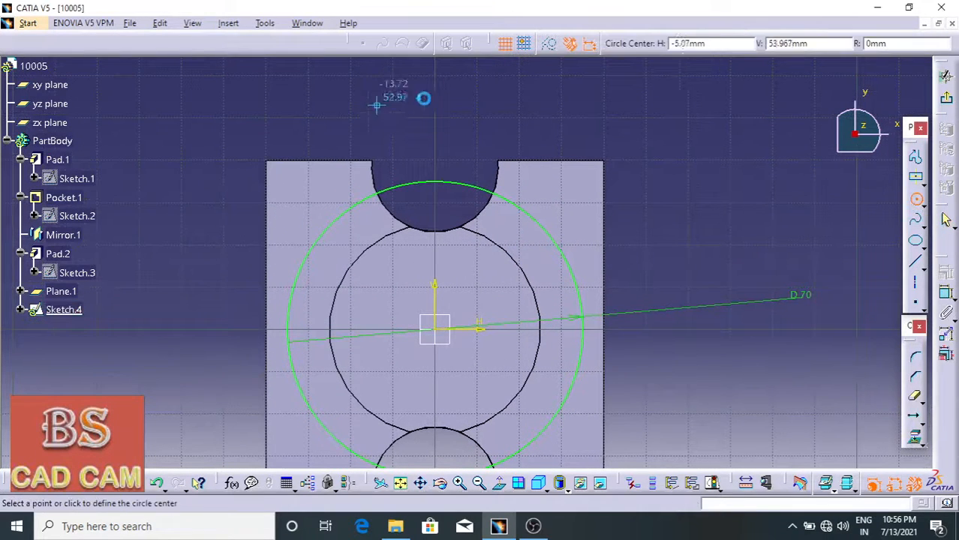
click(435, 84)
click(459, 105)
mouse_move(522, 122)
middle_down()
mouse_move(601, 133)
mouse_move(602, 185)
middle_up()
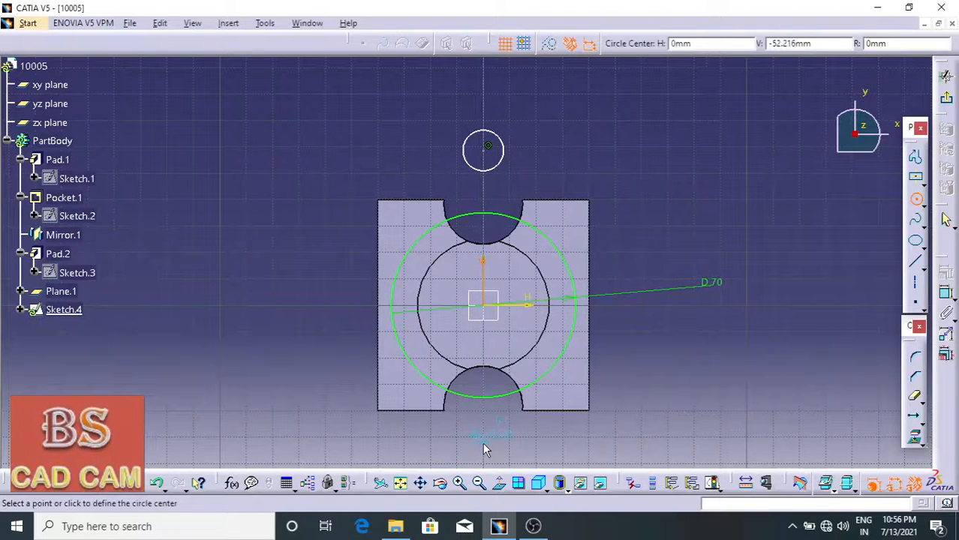
click(506, 456)
middle_drag(595, 441, 598, 349)
click(915, 200)
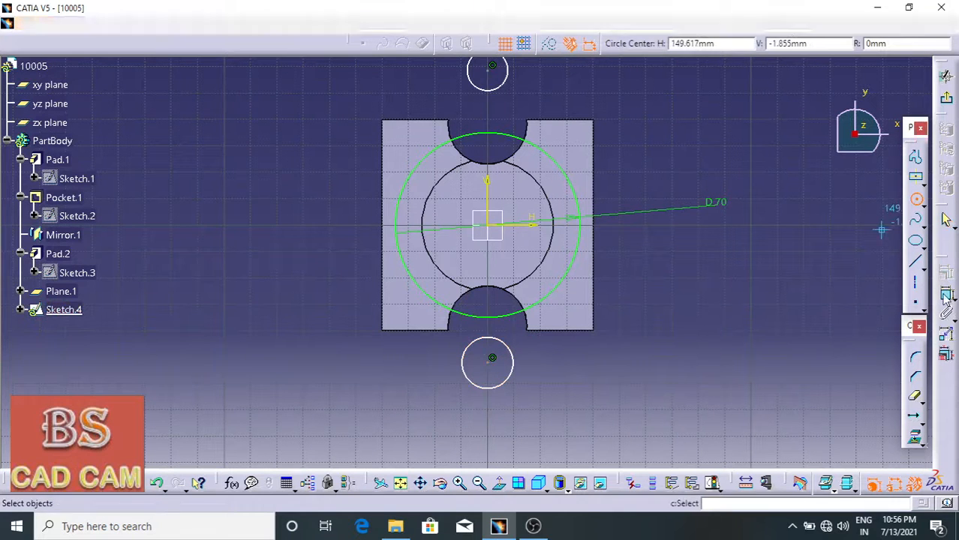
Step: Dimension the small circle below the plate and set its diameter to 30 mm
click(946, 295)
click(510, 374)
click(583, 370)
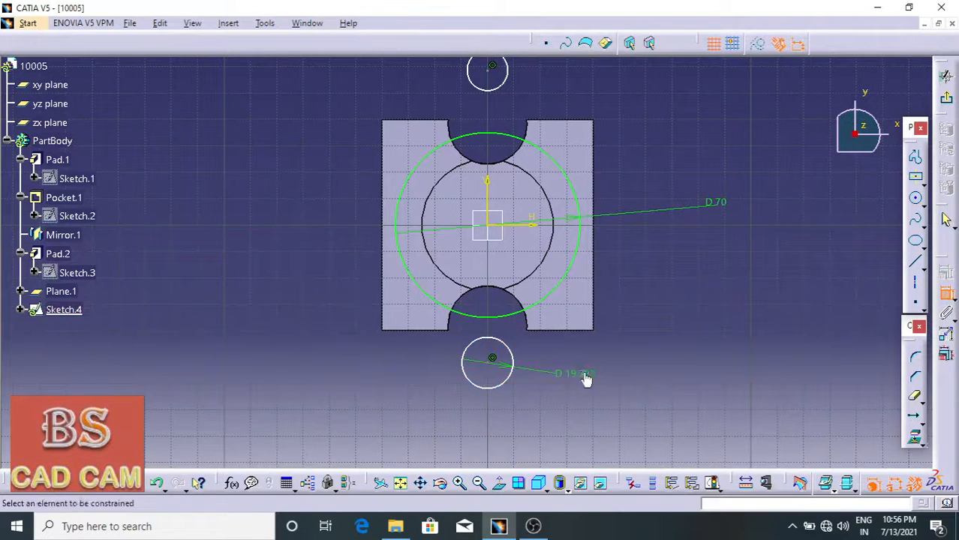
double_click(583, 372)
text(30mm)
key(Return)
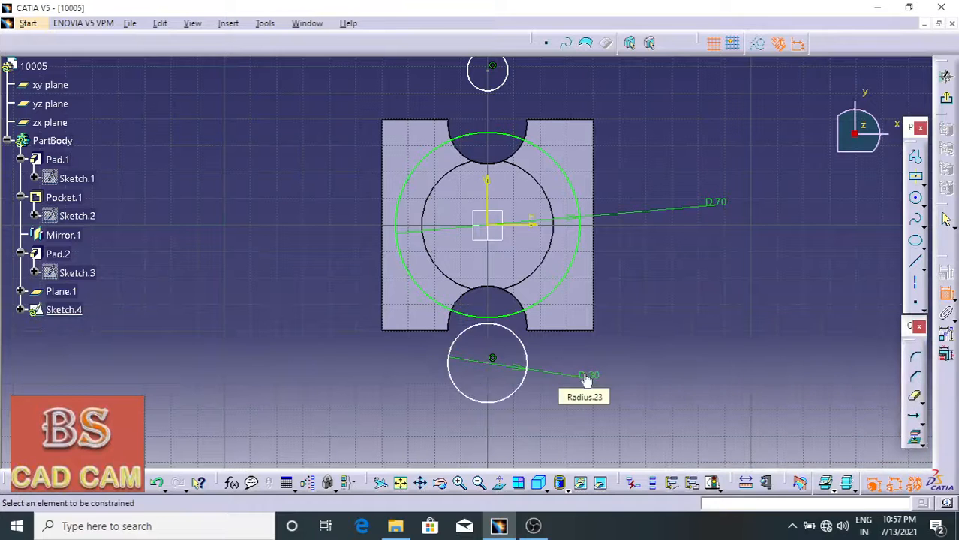
Step: Dimension the small circle above the plate and set its diameter to 30 mm
middle_drag(669, 346, 663, 423)
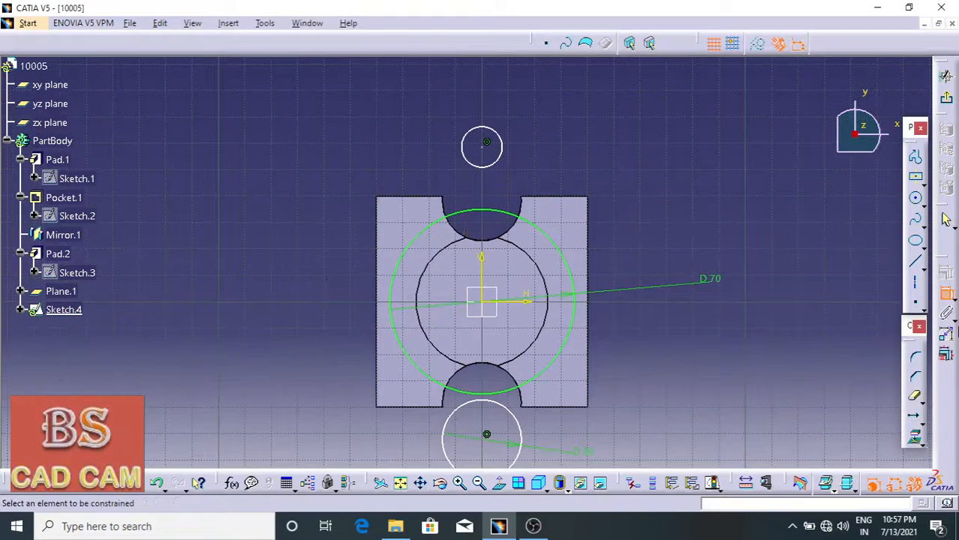
click(497, 142)
click(573, 135)
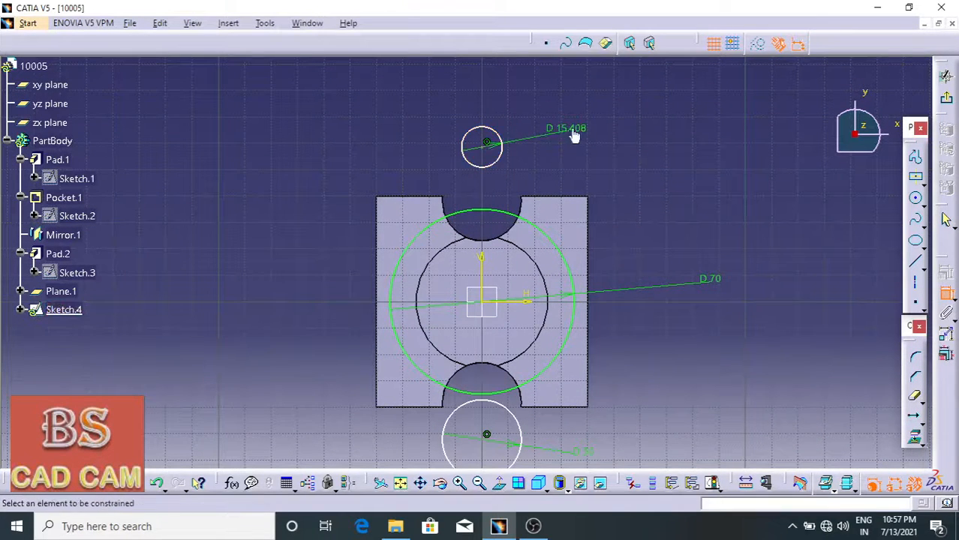
double_click(573, 135)
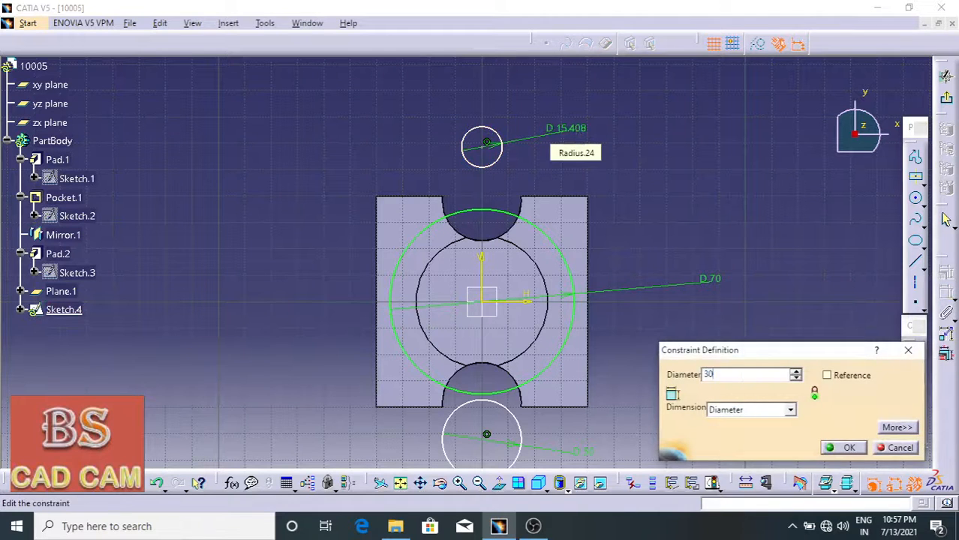
key(Return)
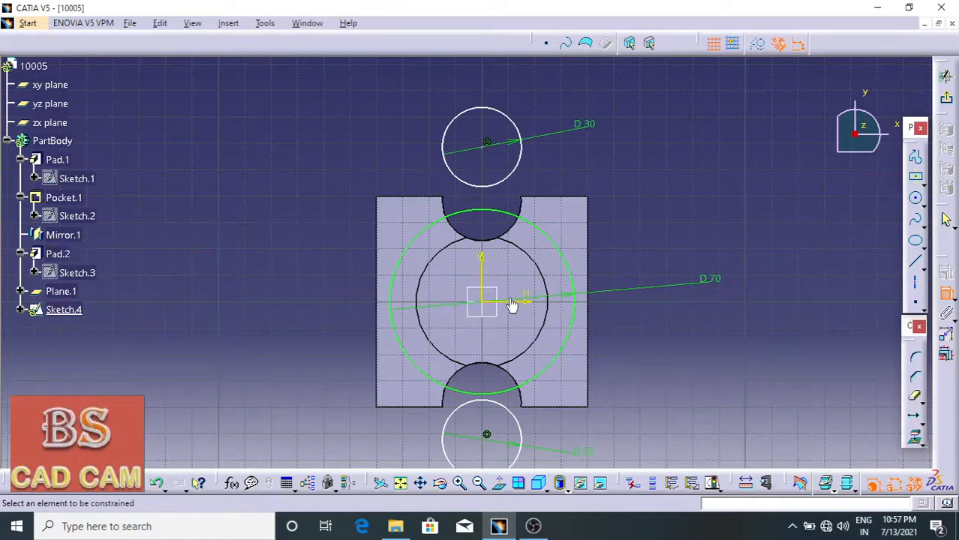
Step: Dimension each small circle's centre from the horizontal axis and set both distances to 50 mm
click(488, 145)
click(667, 187)
double_click(666, 184)
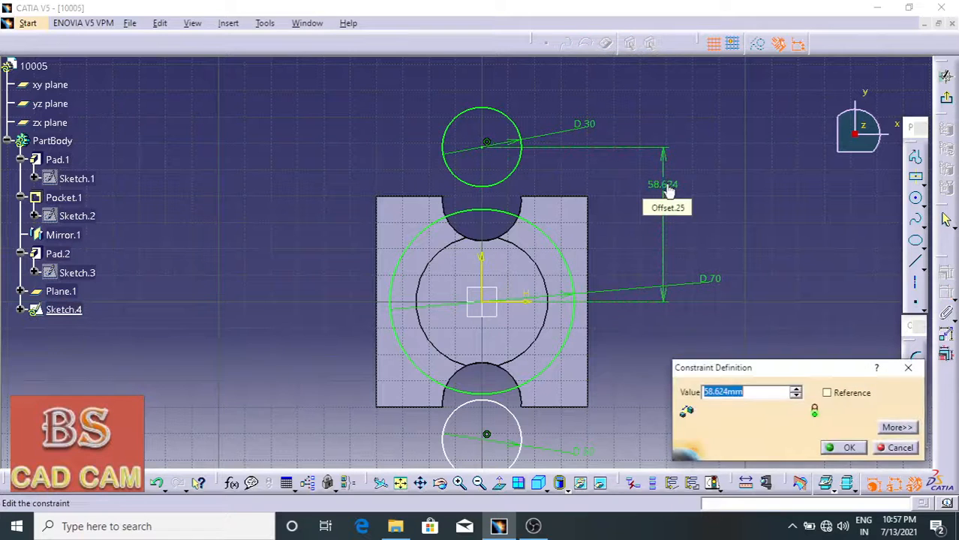
key(Return)
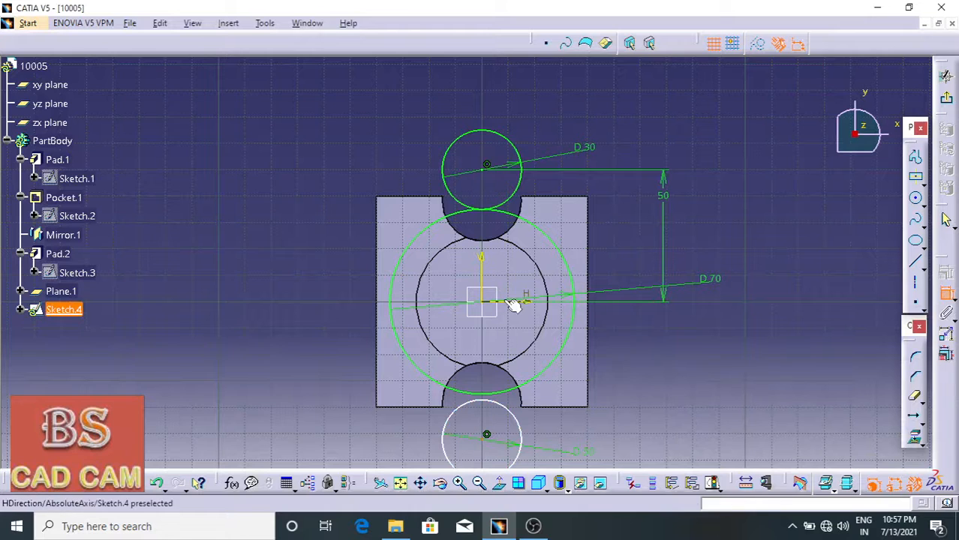
click(678, 345)
double_click(679, 342)
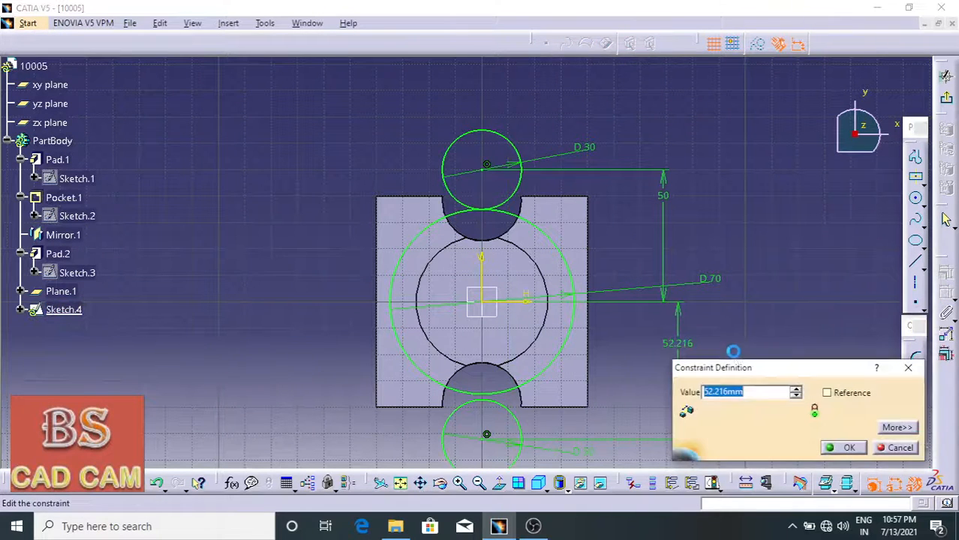
key(Return)
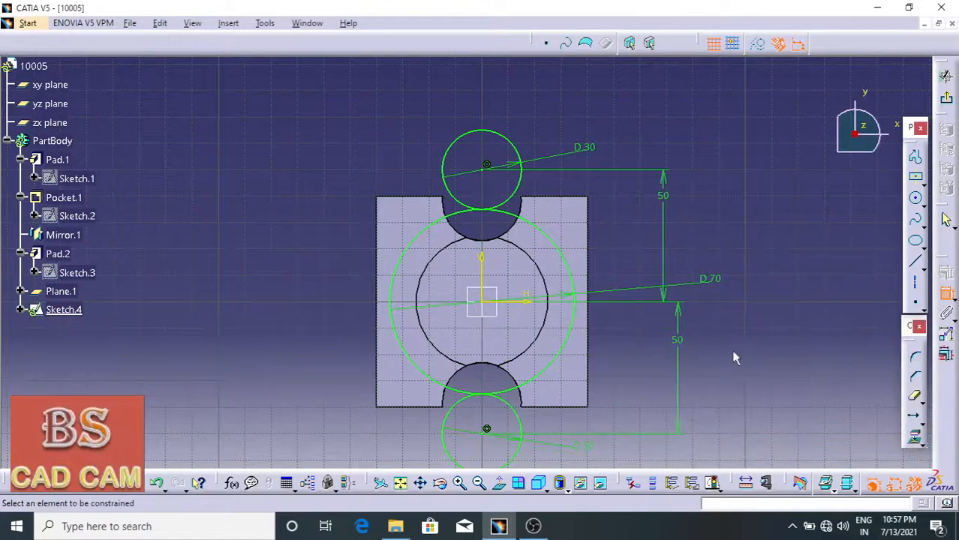
Step: Draw bi-tangent lines on both sides between the 70 mm circle and the small circle above the plate
click(916, 259)
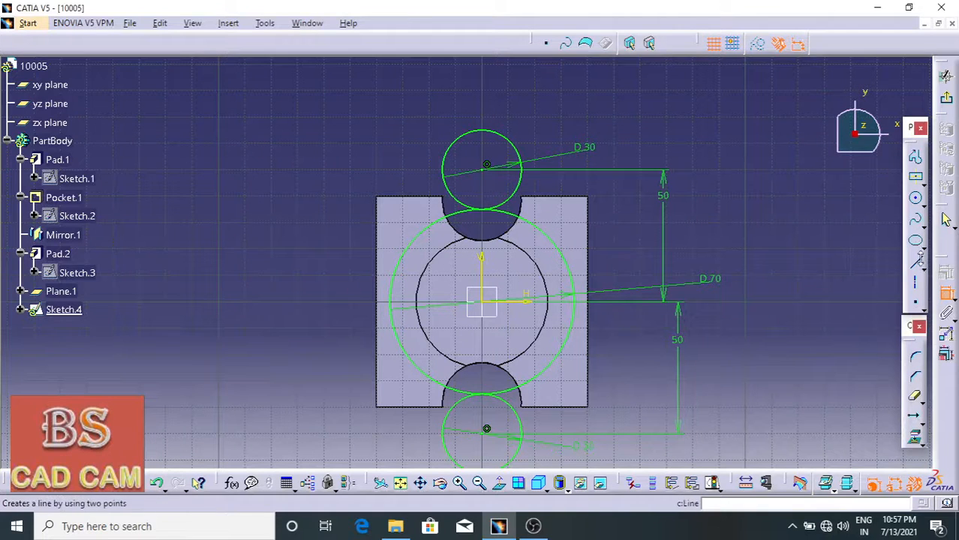
click(923, 265)
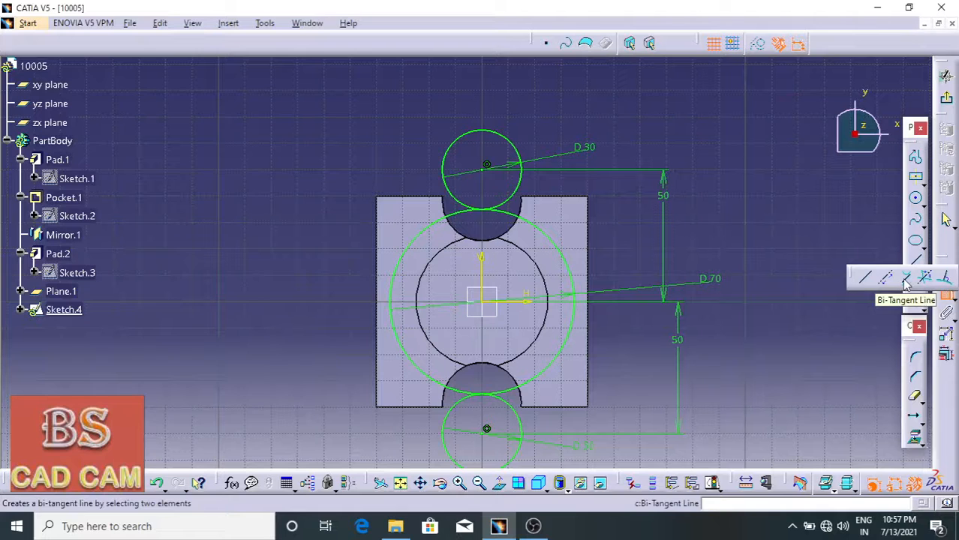
click(906, 279)
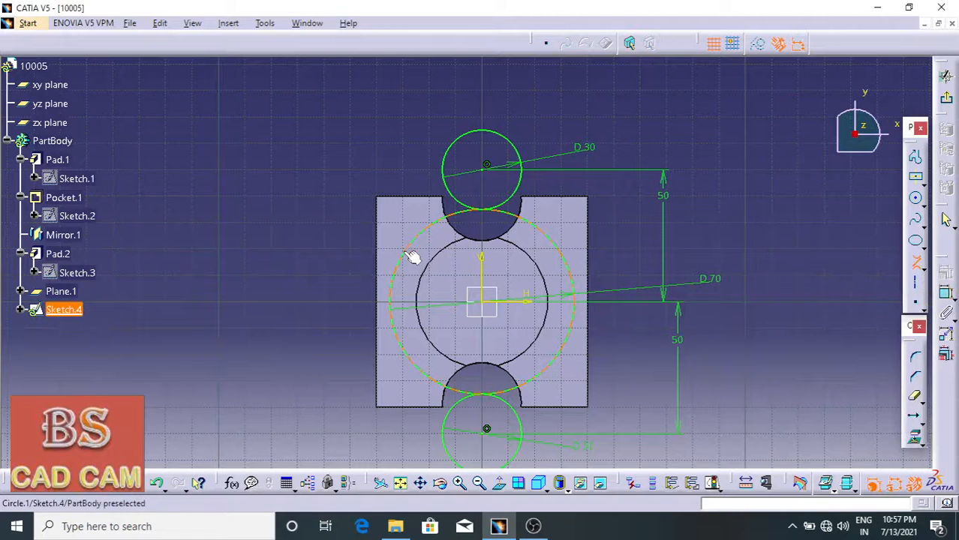
click(412, 258)
click(452, 159)
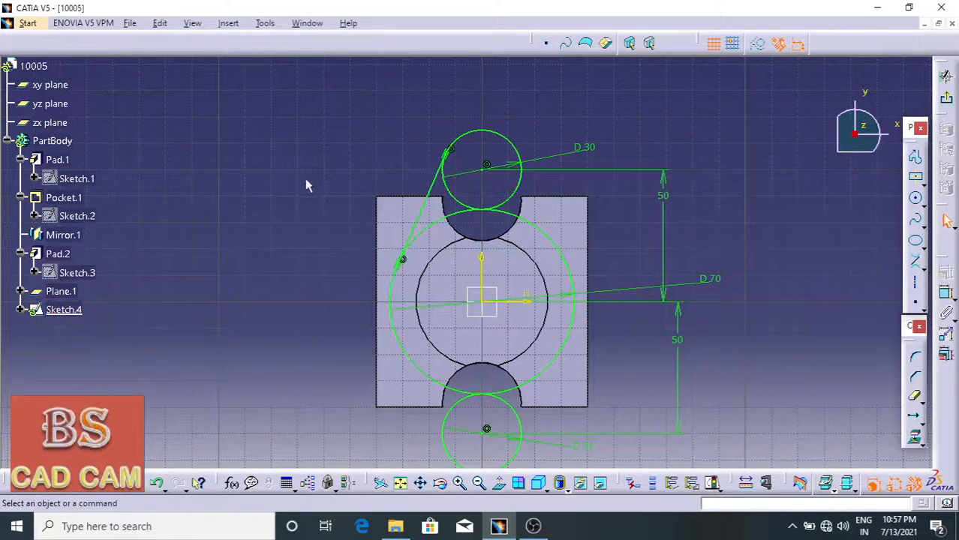
click(923, 265)
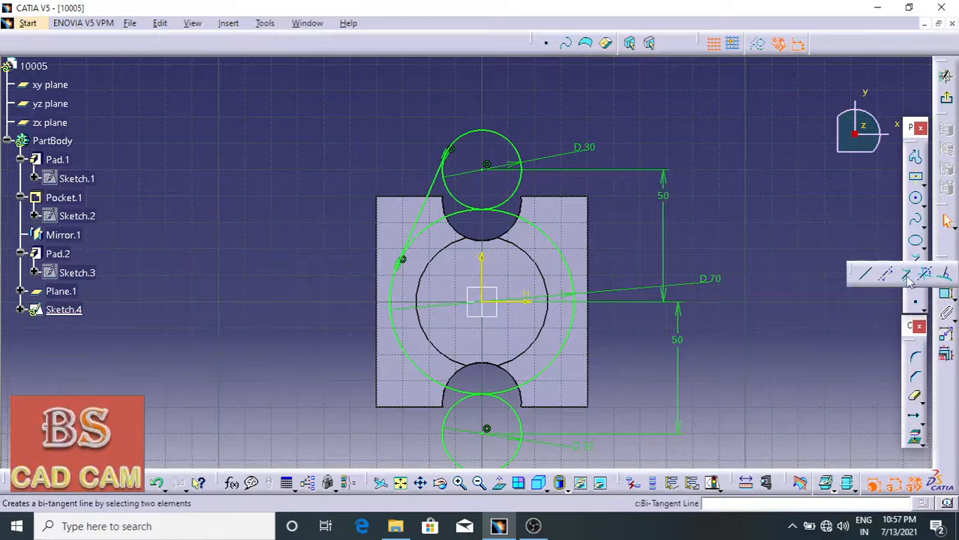
click(906, 278)
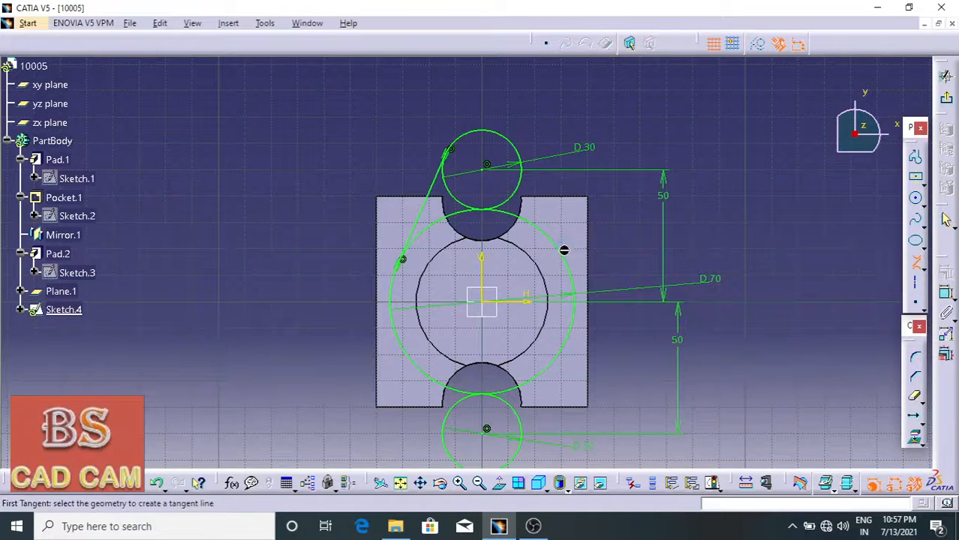
click(568, 253)
click(526, 189)
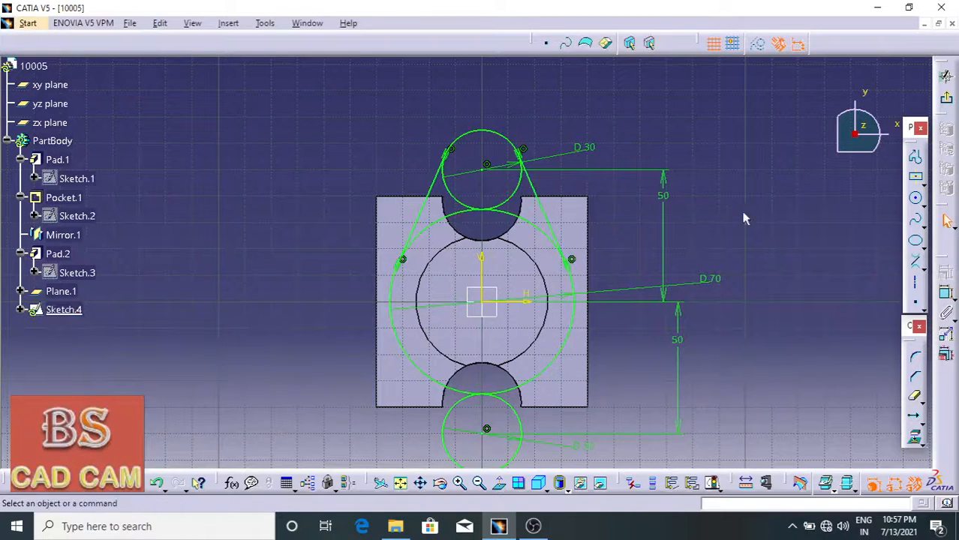
Step: Draw bi-tangent lines on both sides between the 70 mm circle and the small circle below the plate
middle_drag(745, 219, 749, 62)
click(913, 262)
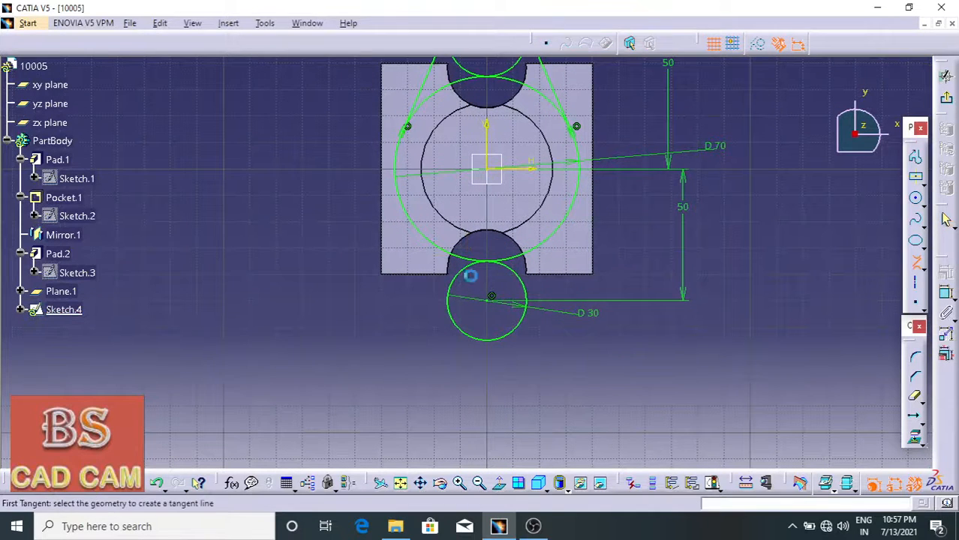
click(405, 228)
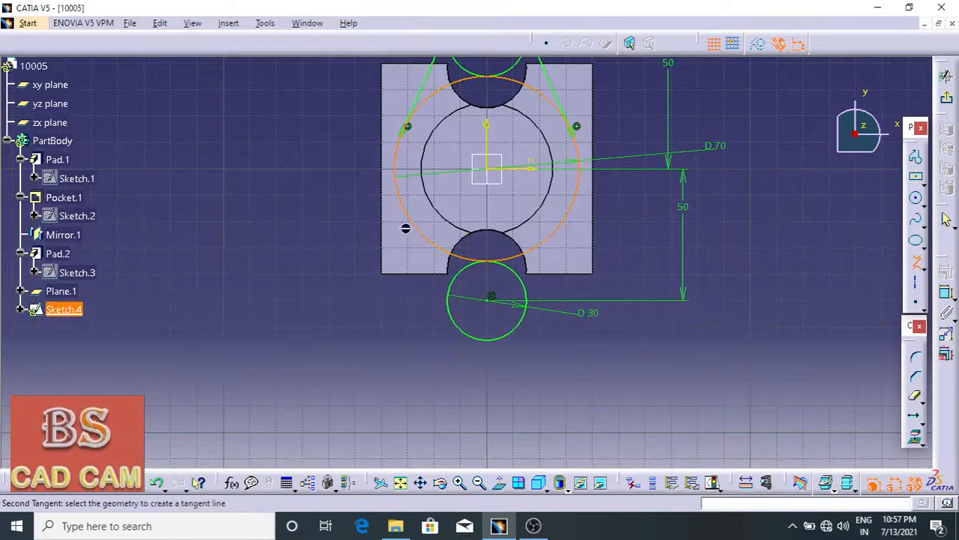
click(452, 300)
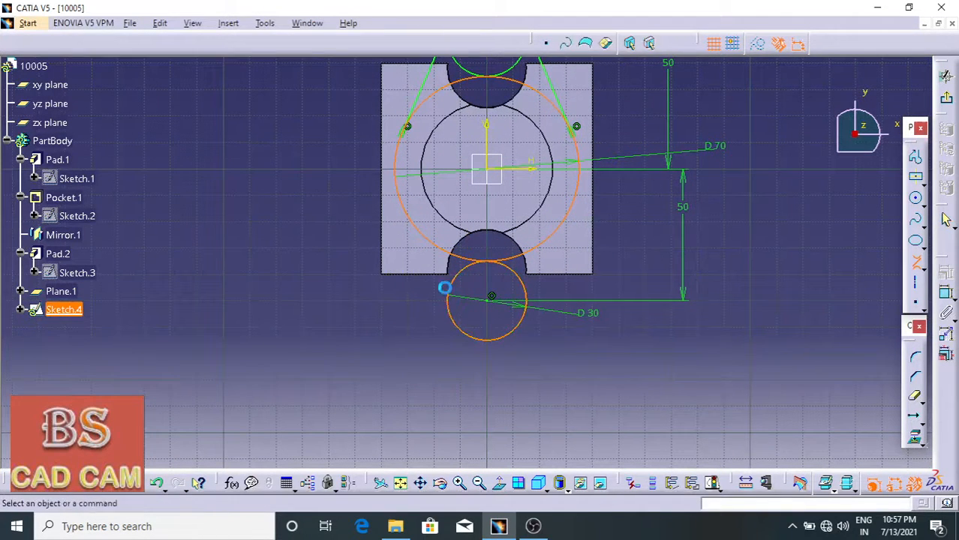
click(913, 261)
click(531, 300)
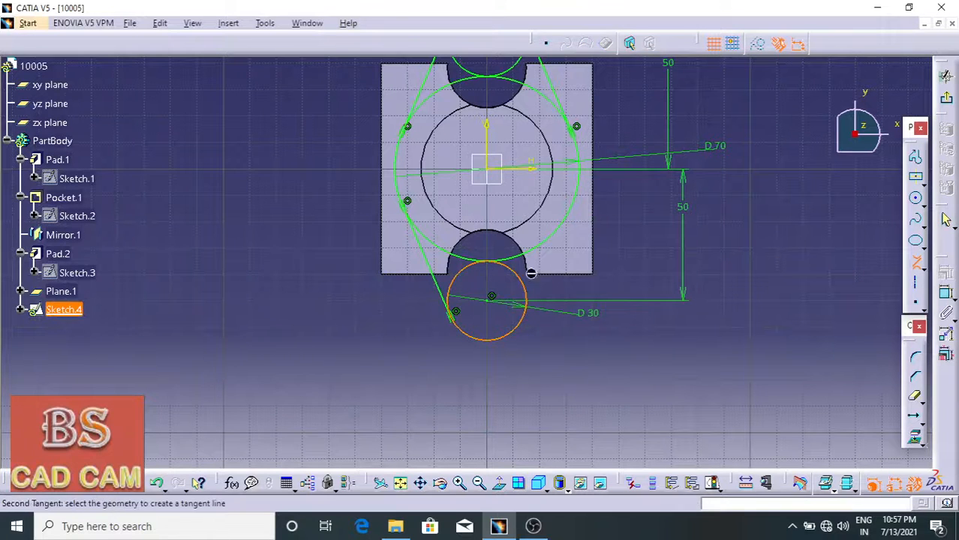
click(564, 234)
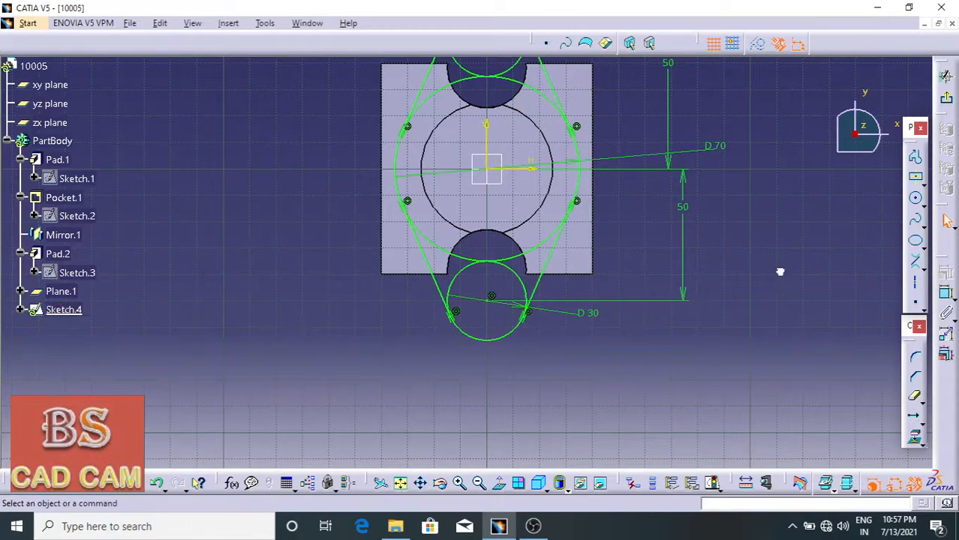
Step: Quick-trim the inner arcs of all three circles, leaving only the closed outer flange outline
middle_drag(800, 289, 801, 340)
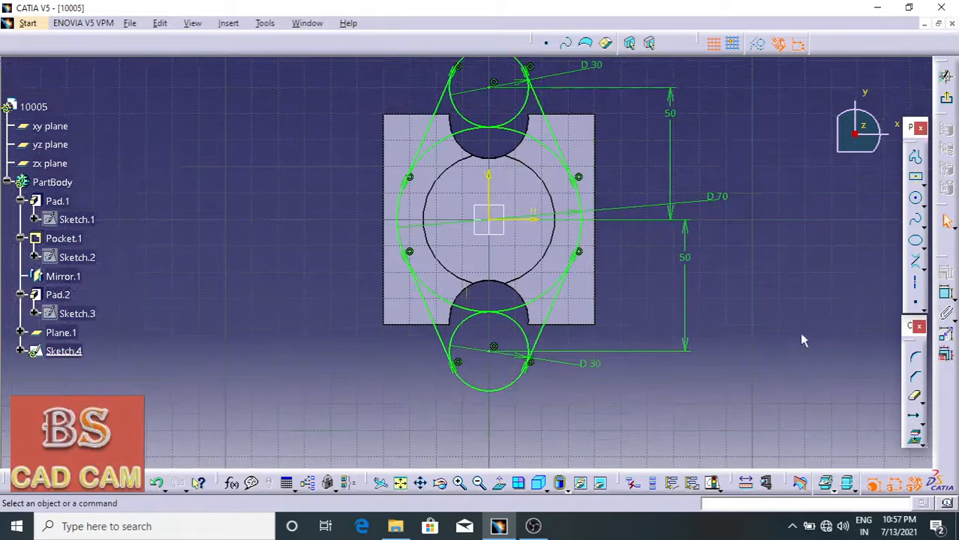
click(919, 401)
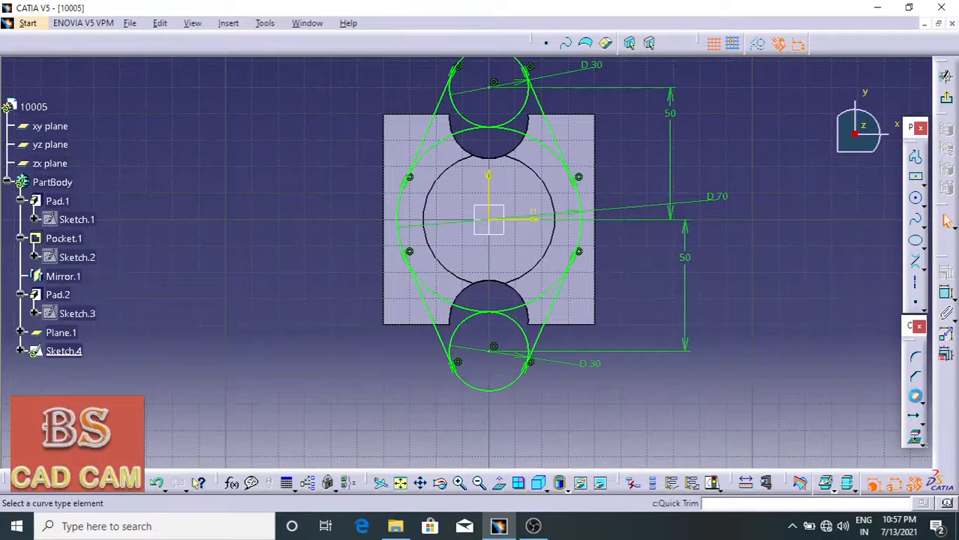
click(465, 120)
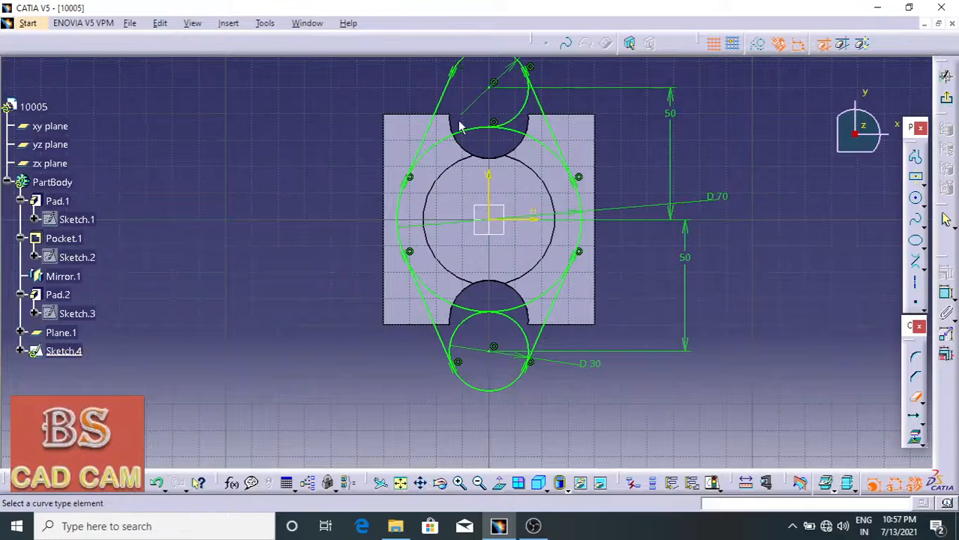
click(523, 124)
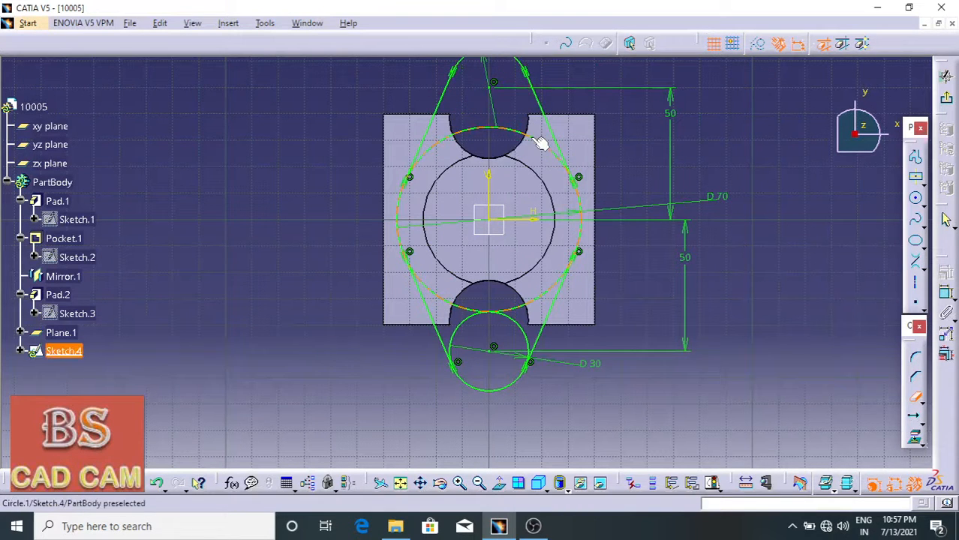
click(540, 142)
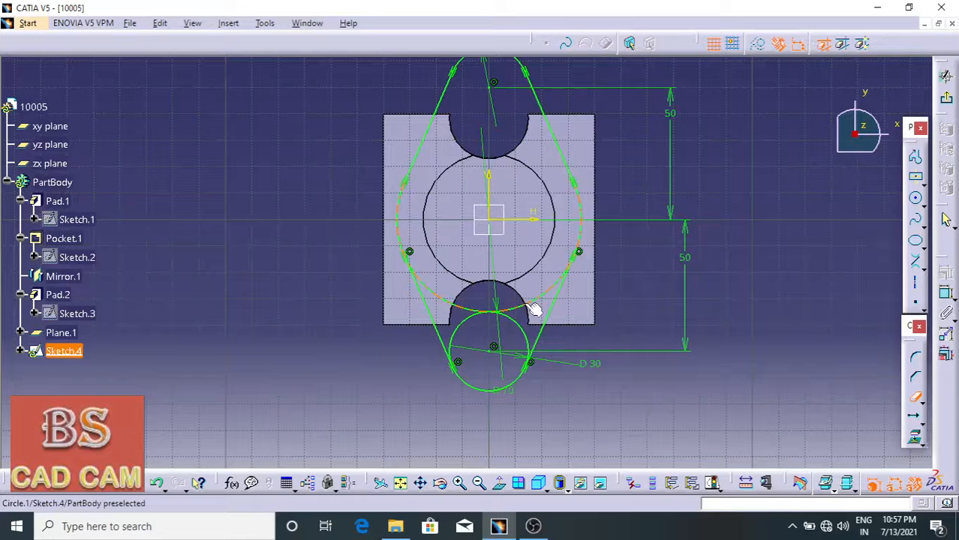
click(514, 321)
click(514, 321)
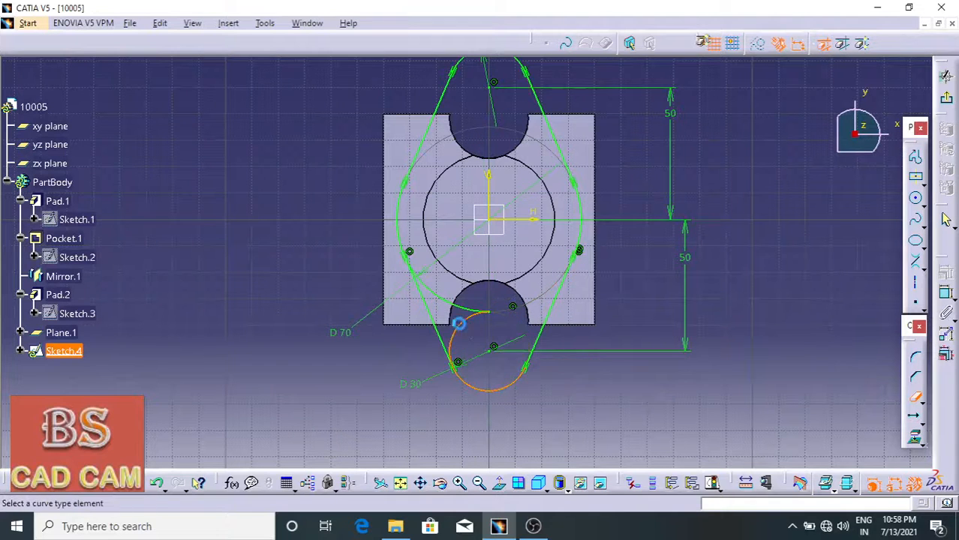
click(459, 306)
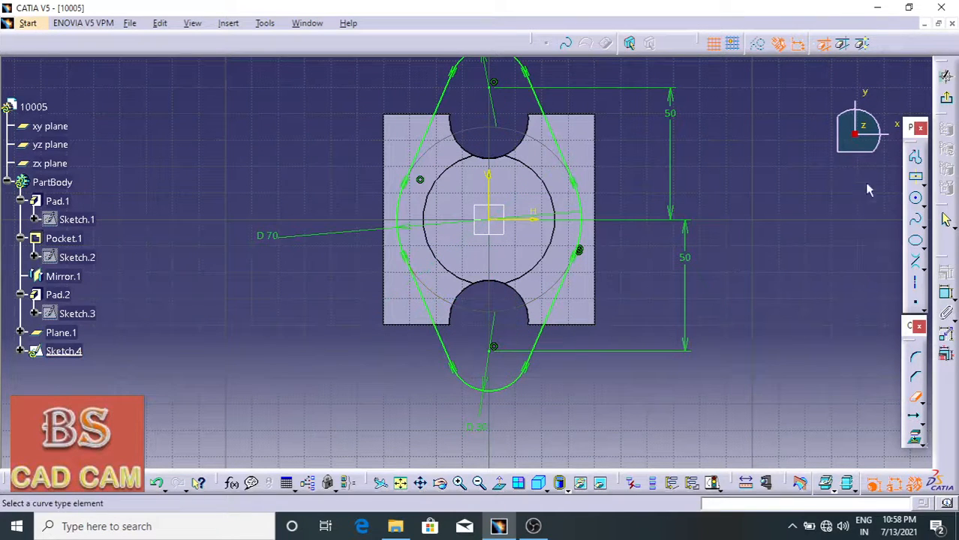
Step: Exit the sketch and pad the flange profile to a length of 8 mm
click(947, 76)
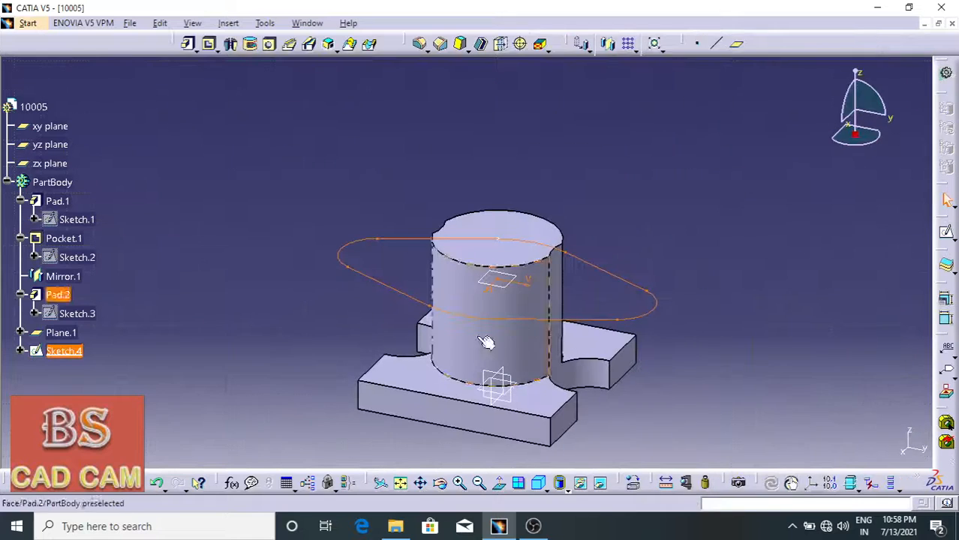
click(187, 43)
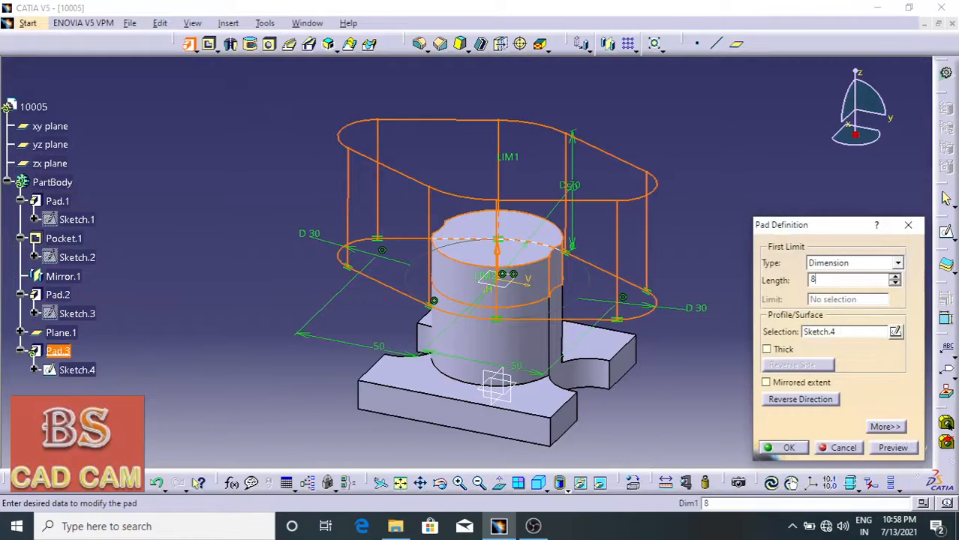
key(Return)
click(810, 315)
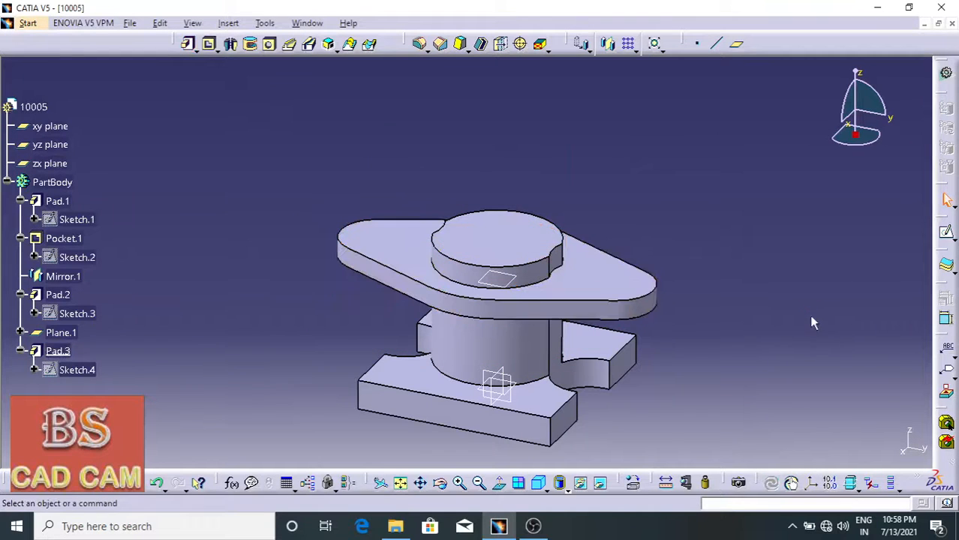
click(594, 279)
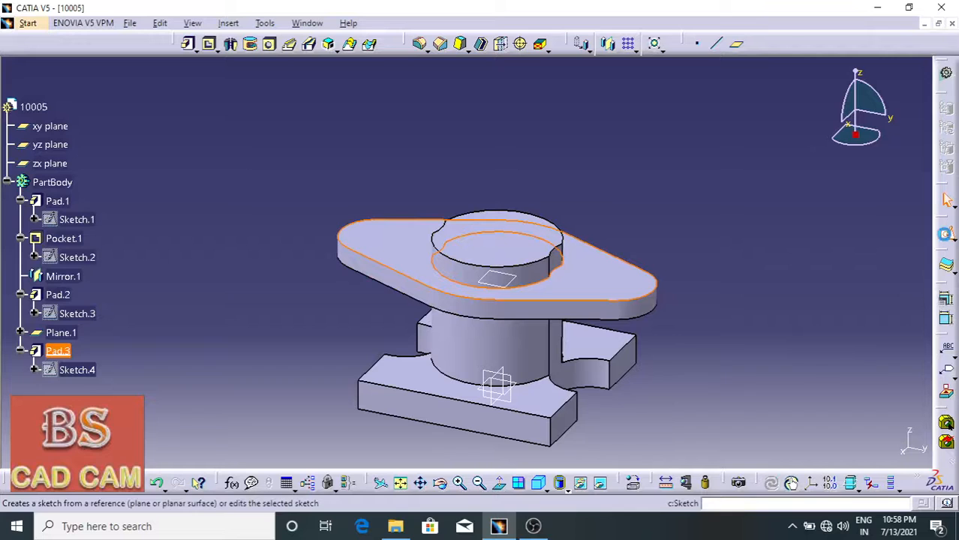
click(947, 234)
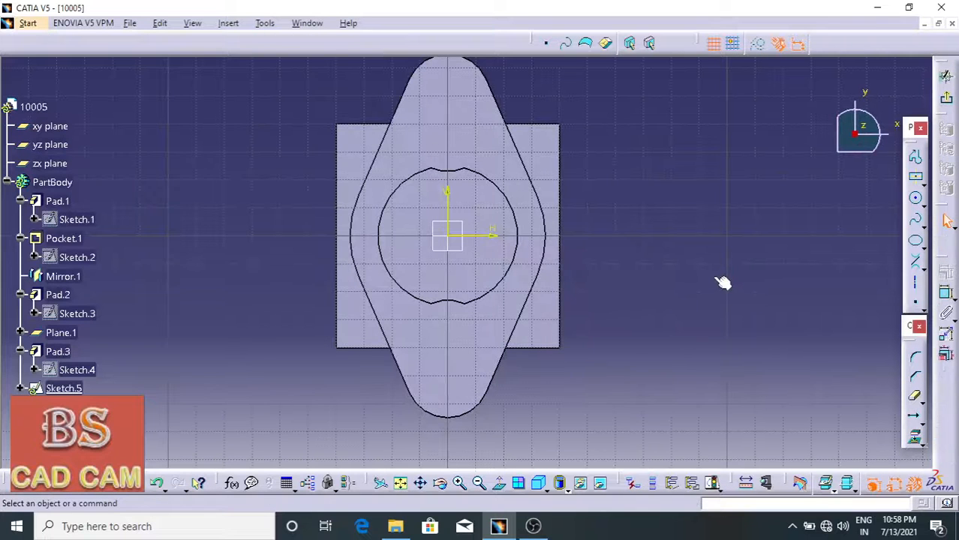
click(949, 103)
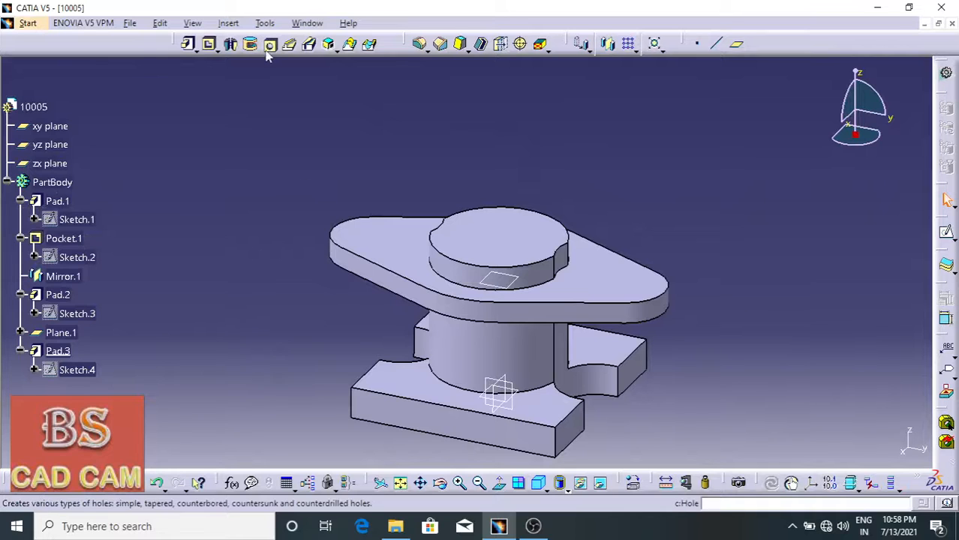
Step: Start a hole on the flange's upper face and constrain its centre point concentric with the rounded flange end
click(271, 46)
click(404, 241)
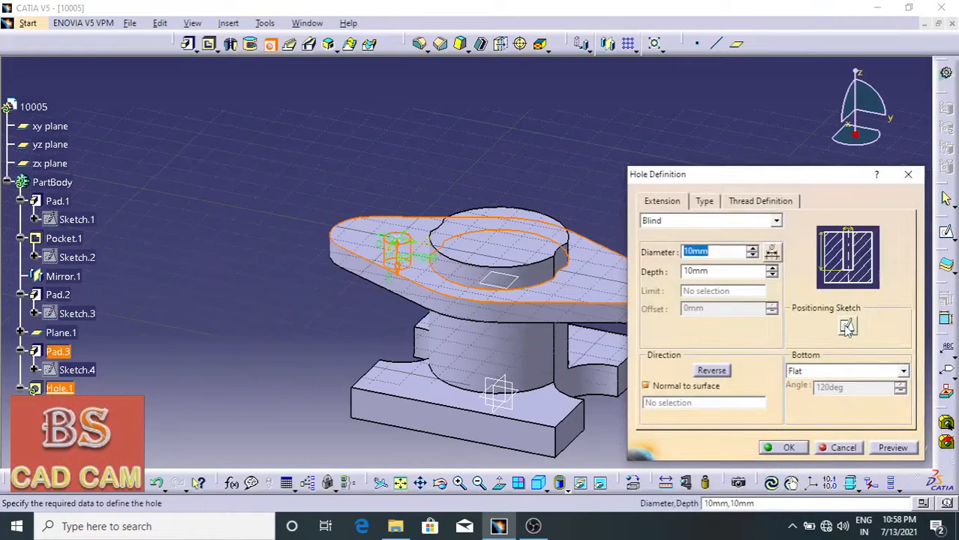
click(847, 327)
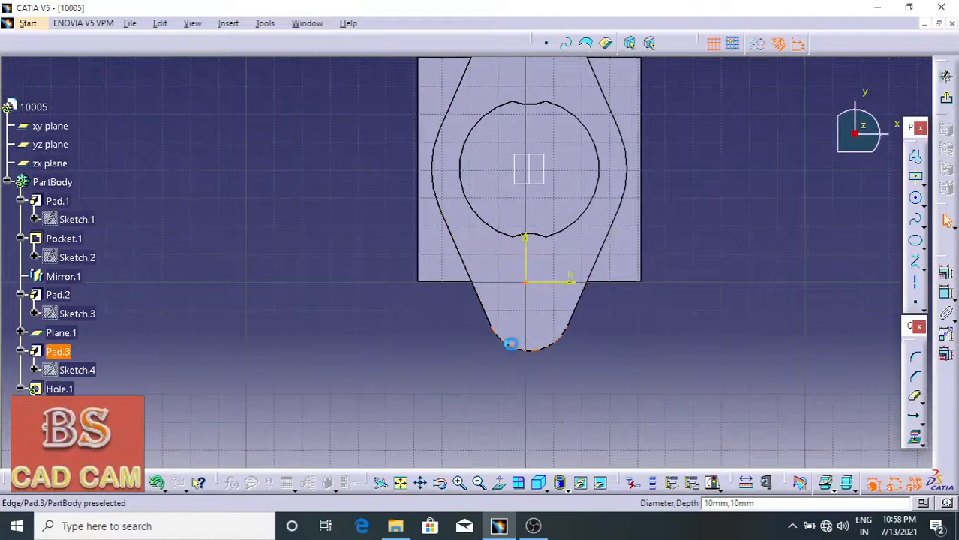
click(510, 344)
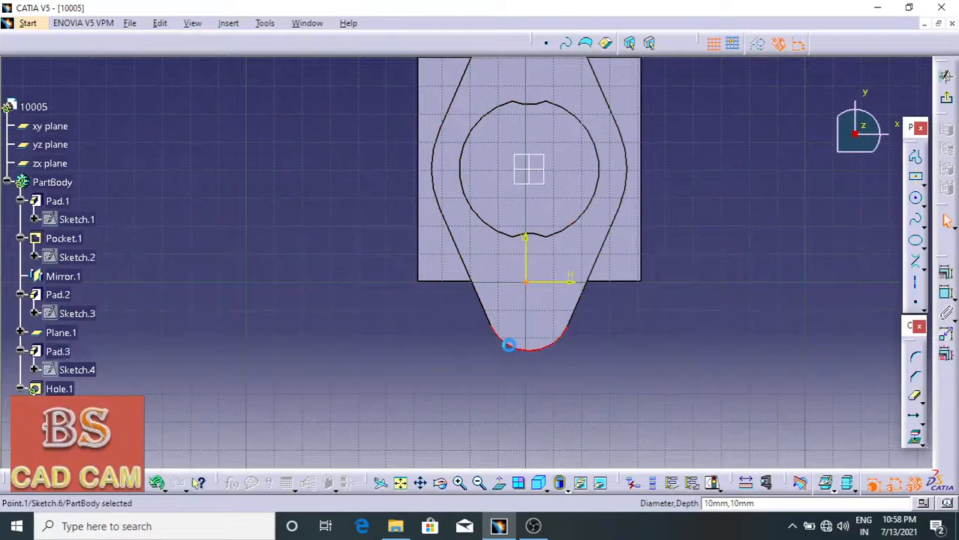
click(946, 276)
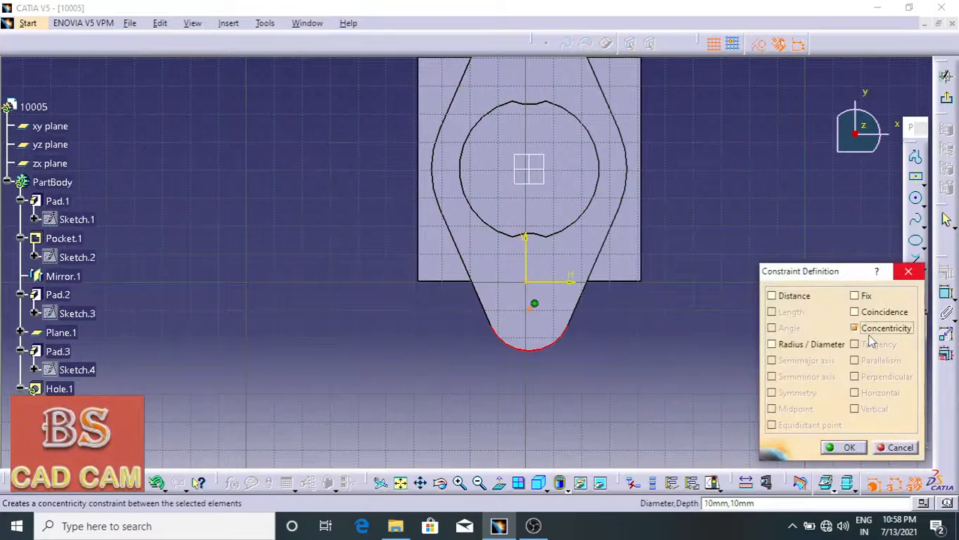
click(846, 447)
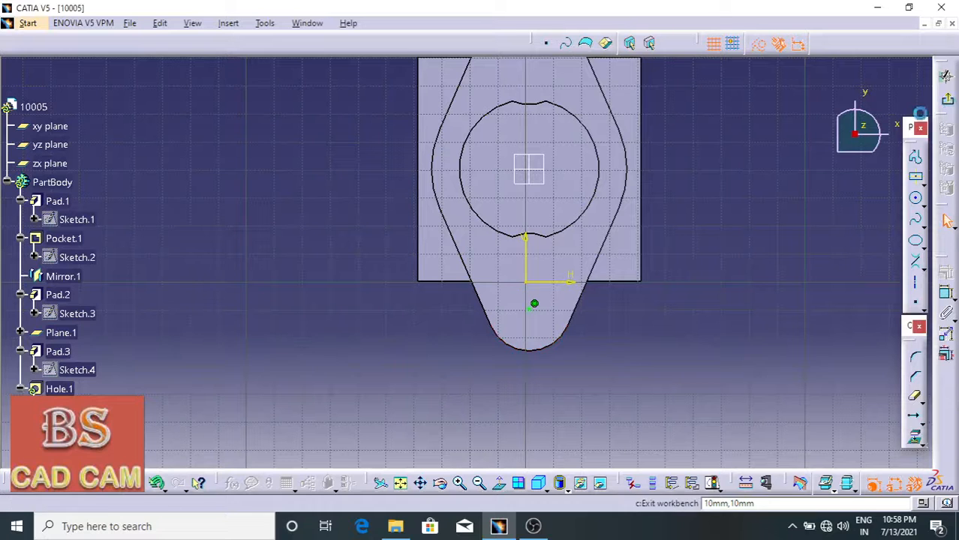
click(947, 98)
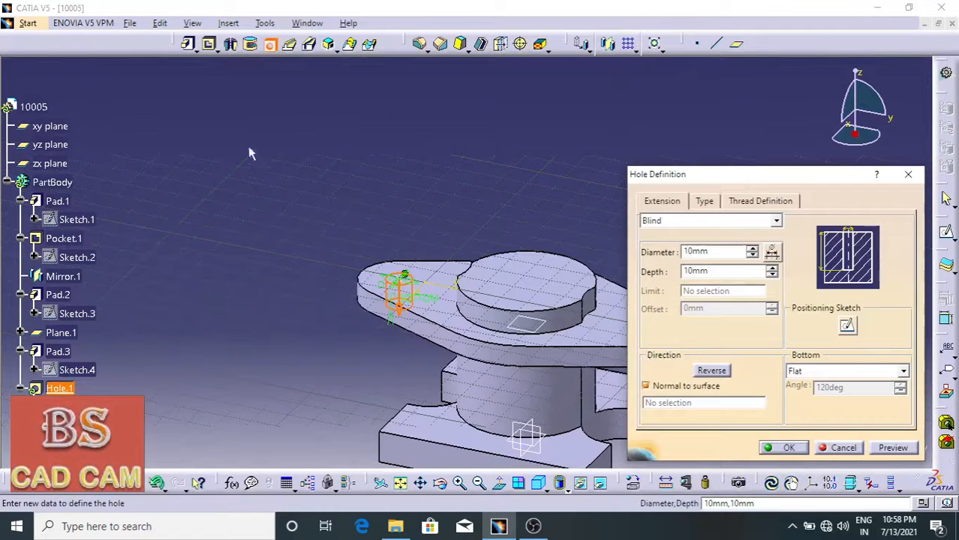
Step: Set the flange hole's diameter to 14 mm and depth to 8 mm, and create it
double_click(696, 251)
text(4)
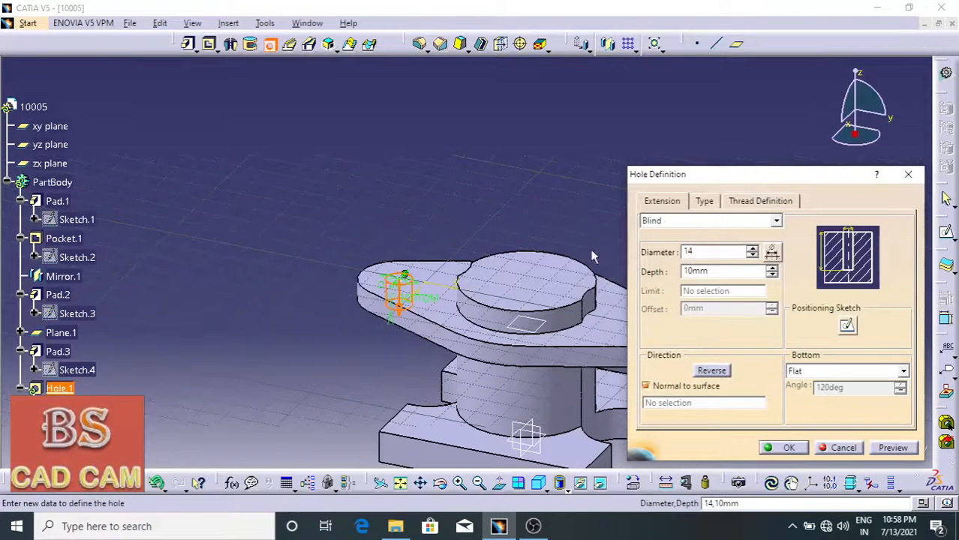
click(723, 272)
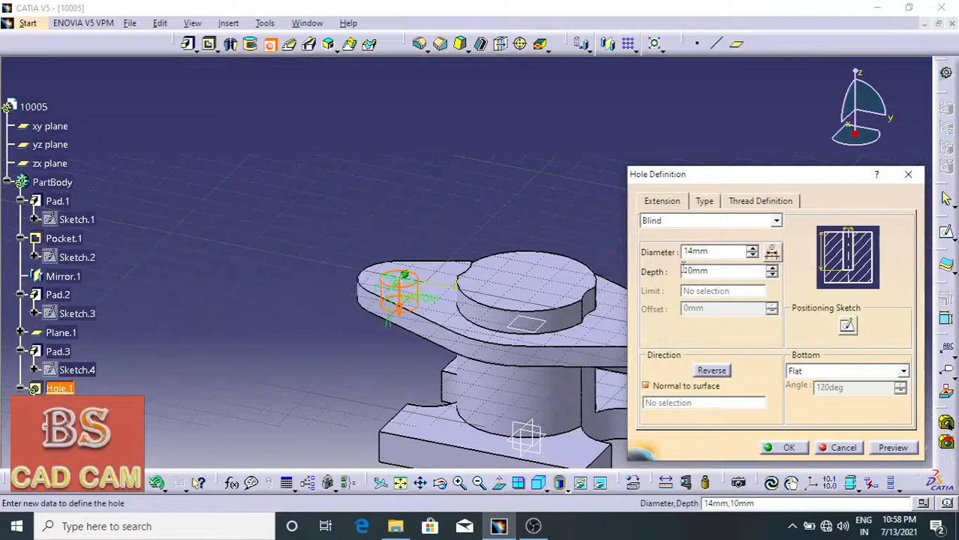
double_click(724, 272)
text(8)
key(Return)
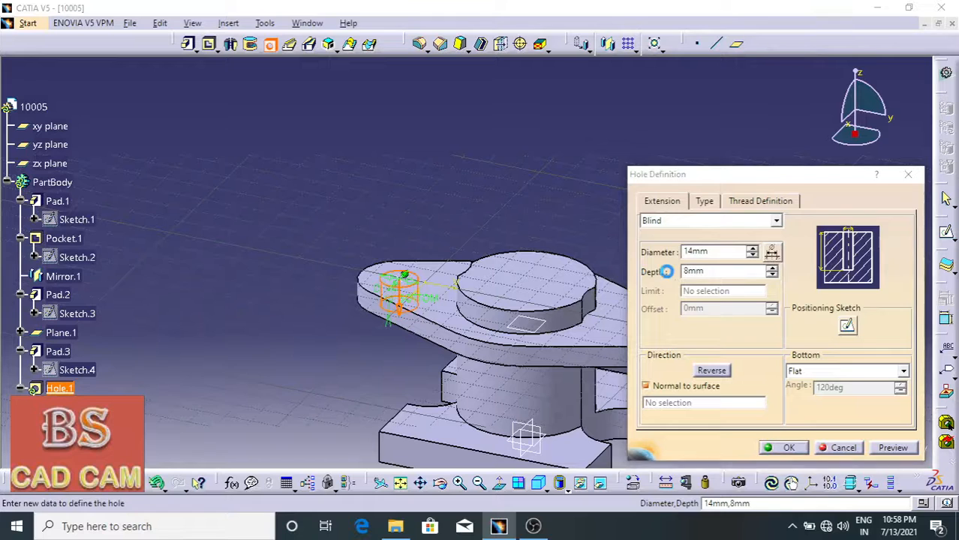
click(783, 448)
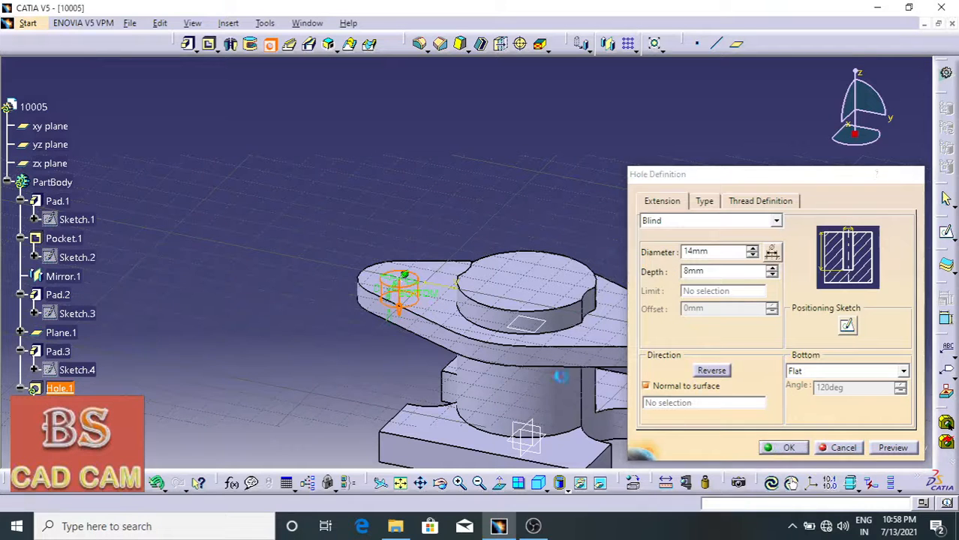
Step: Mirror the flange hole about the zx plane onto the opposite flange end
click(62, 389)
click(606, 45)
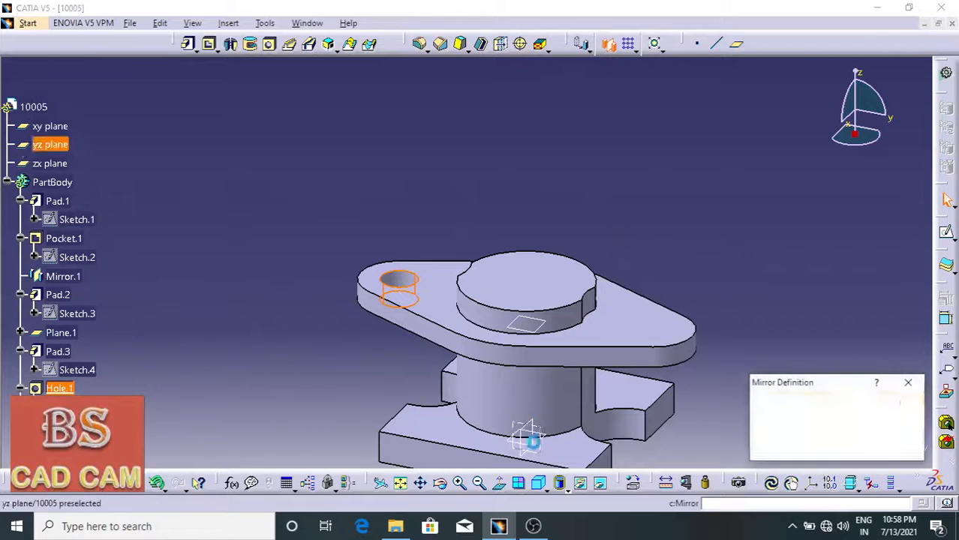
click(49, 163)
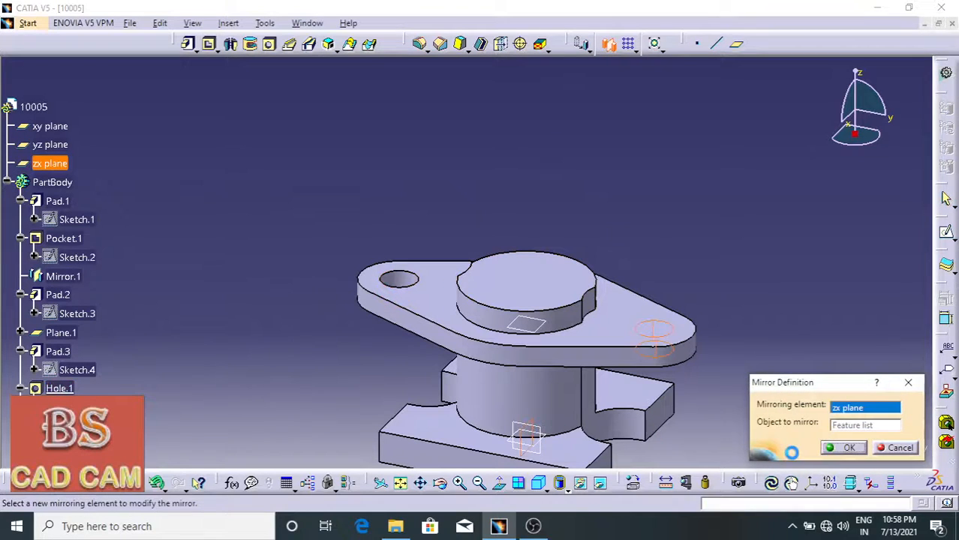
click(850, 448)
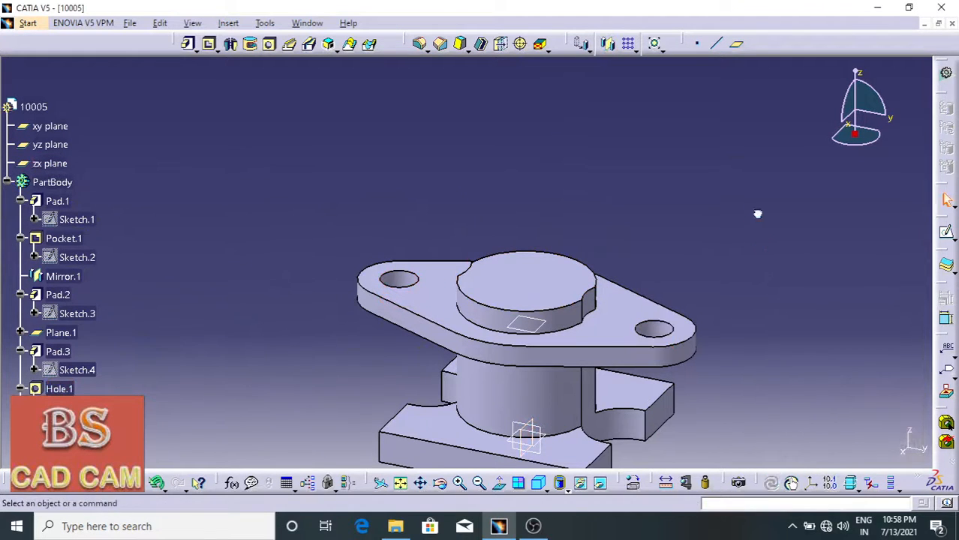
Step: Start a hole on the top face of the central boss and open its positioning sketch
middle_drag(745, 294, 736, 222)
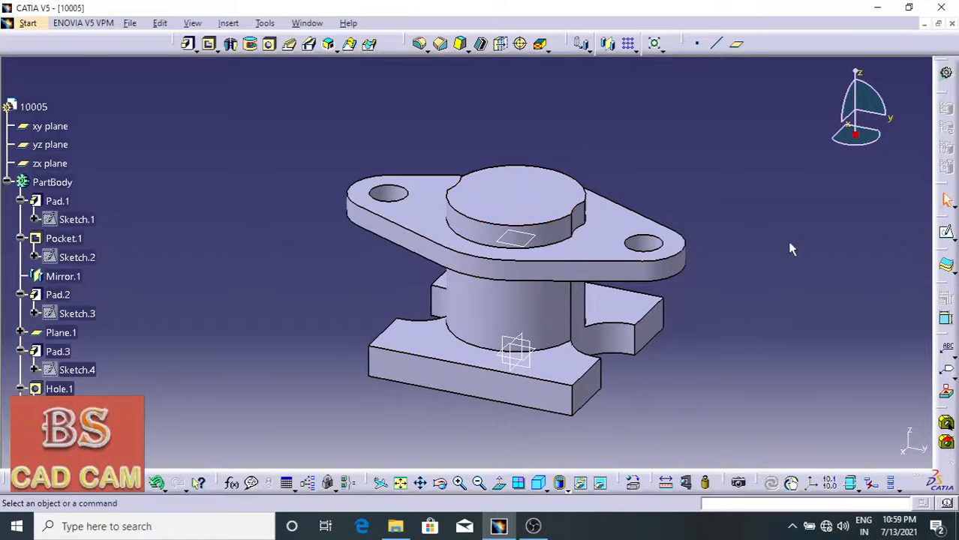
click(270, 46)
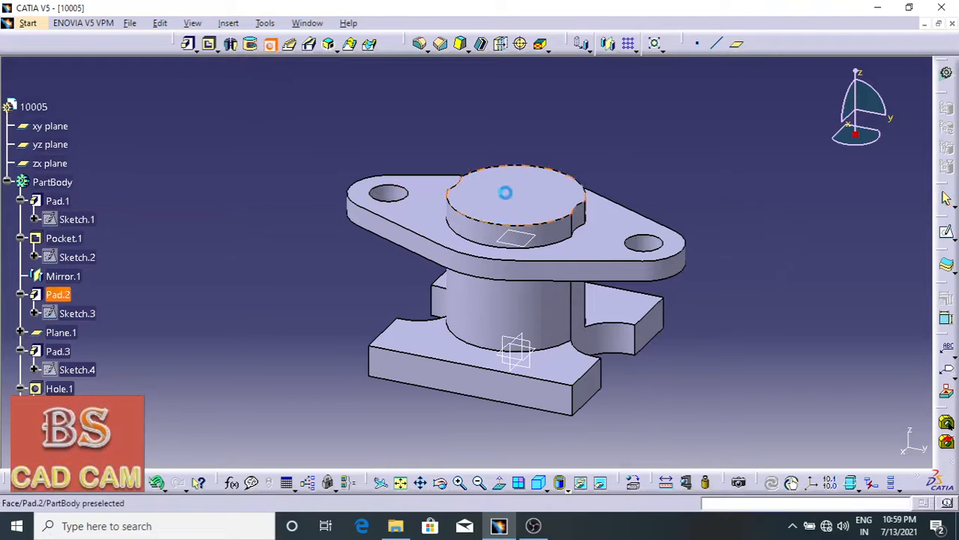
click(560, 194)
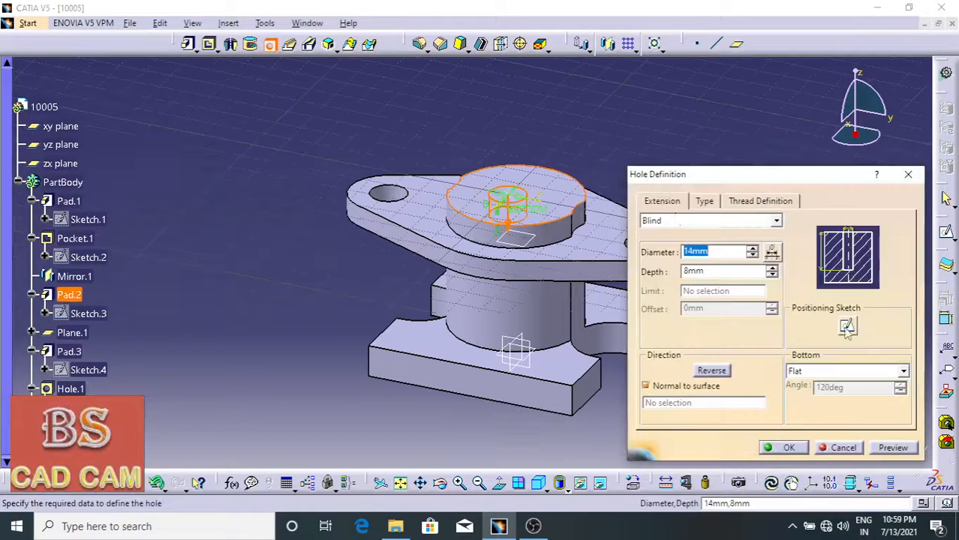
click(847, 325)
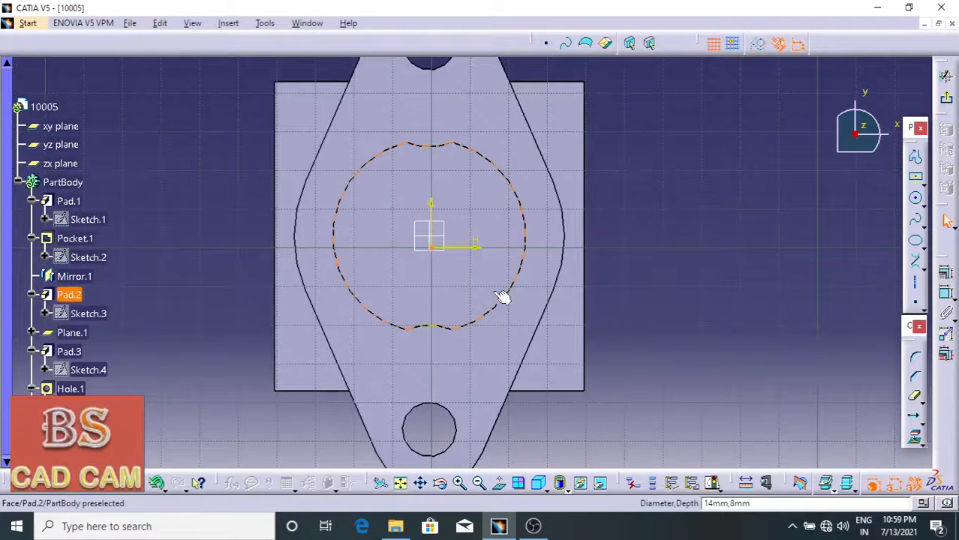
click(527, 243)
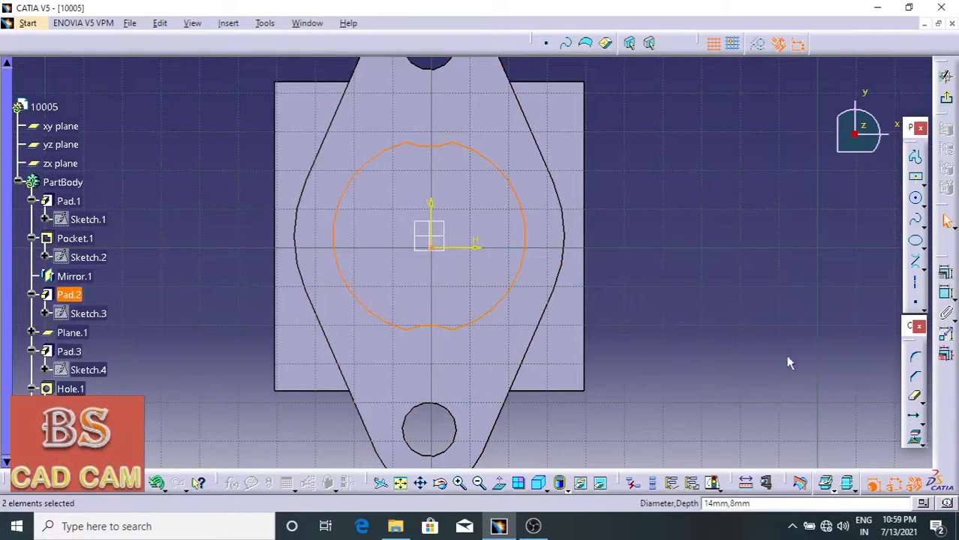
click(947, 274)
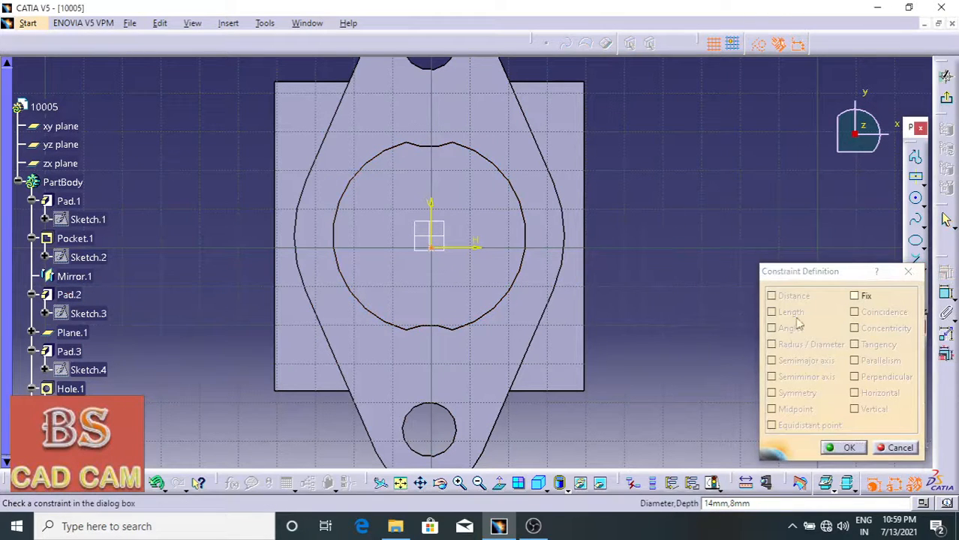
click(894, 448)
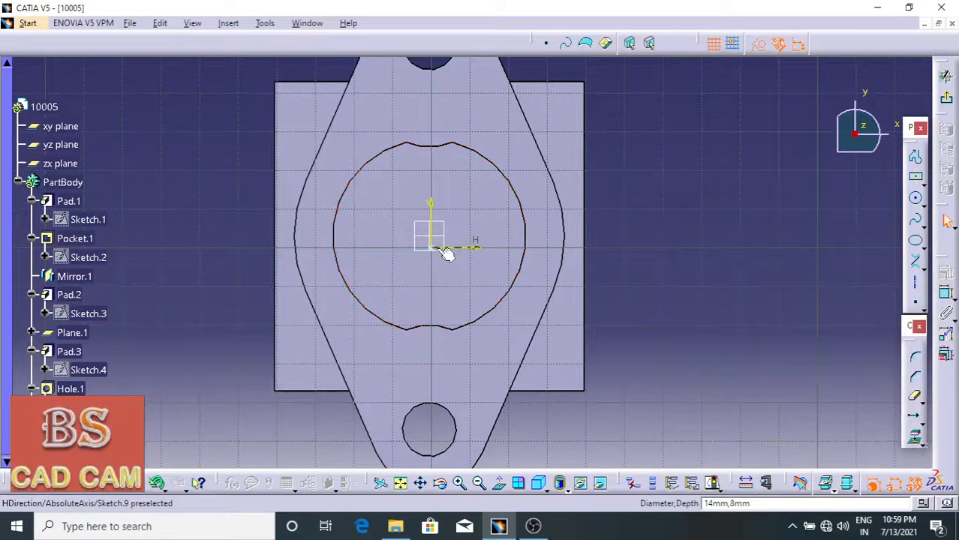
Step: Constrain the hole's centre point concentric with the boss's outer edge and exit the positioning sketch
click(518, 205)
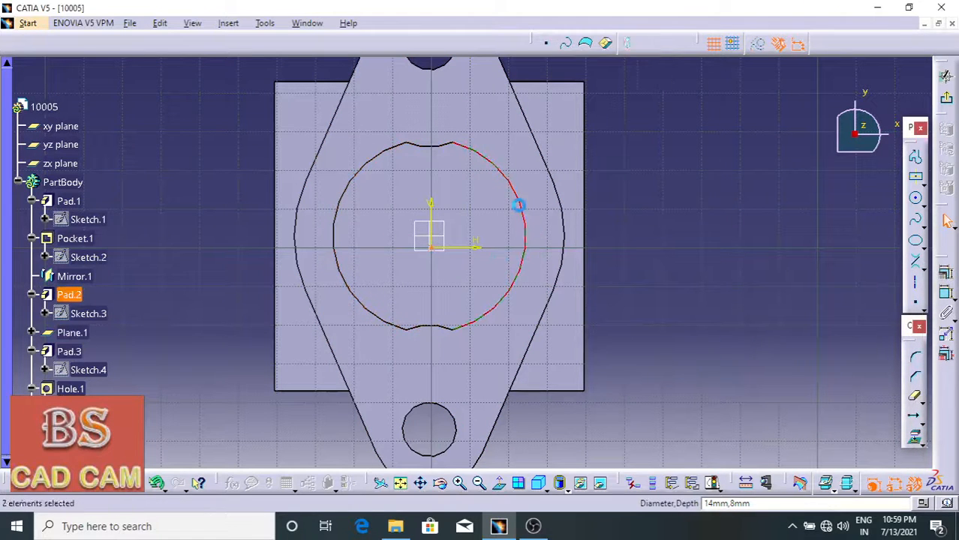
click(945, 272)
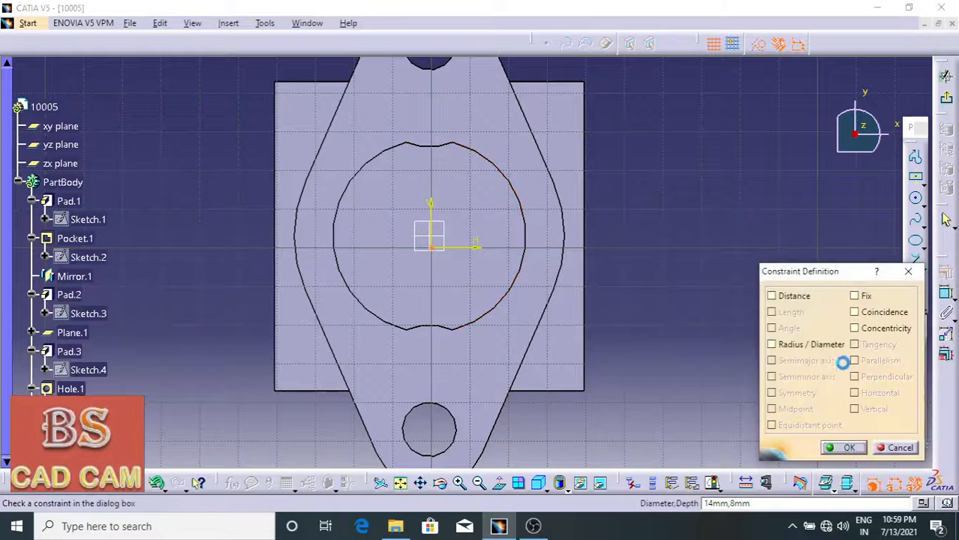
click(854, 327)
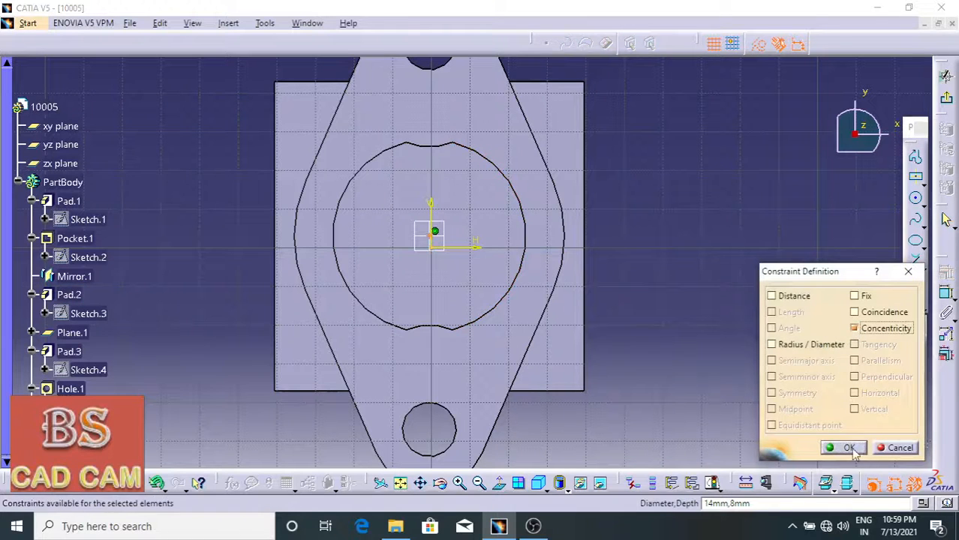
click(848, 448)
click(945, 73)
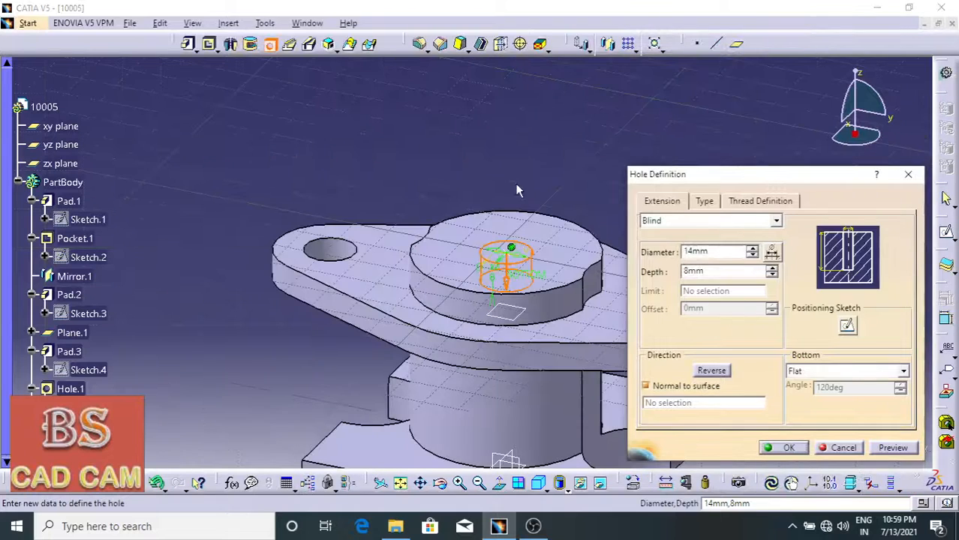
Step: Keep the boss hole blind and set its depth to 62 mm and diameter to 26 mm
middle_drag(505, 163, 451, 80)
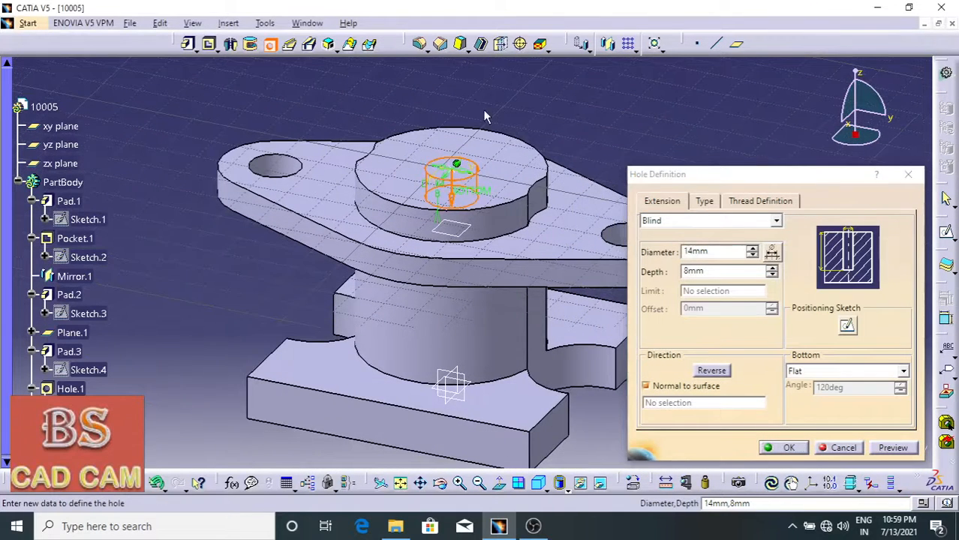
click(710, 216)
click(713, 224)
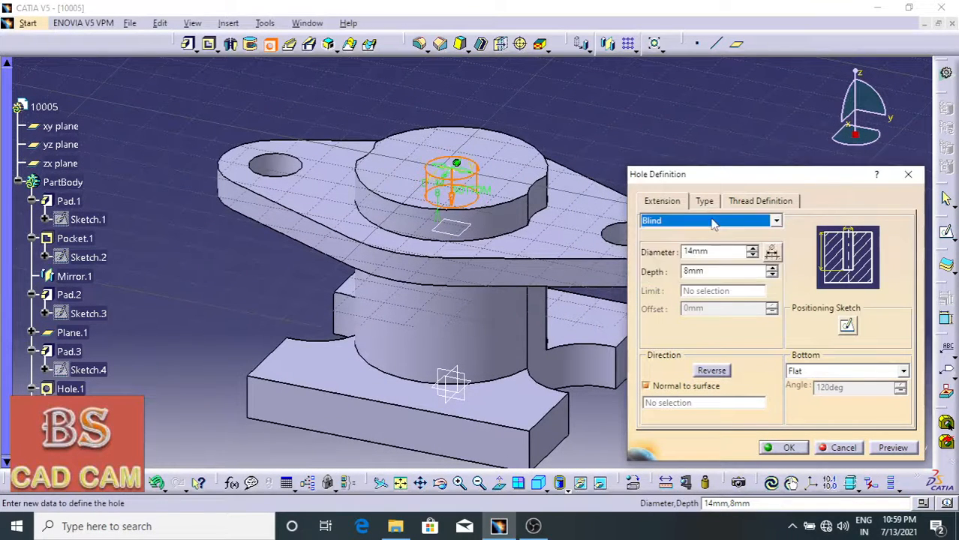
click(713, 223)
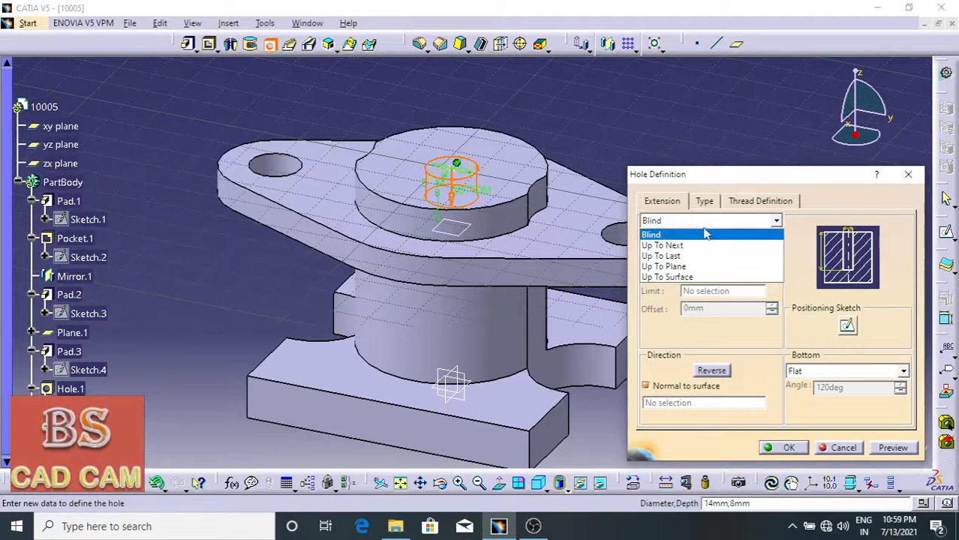
click(681, 218)
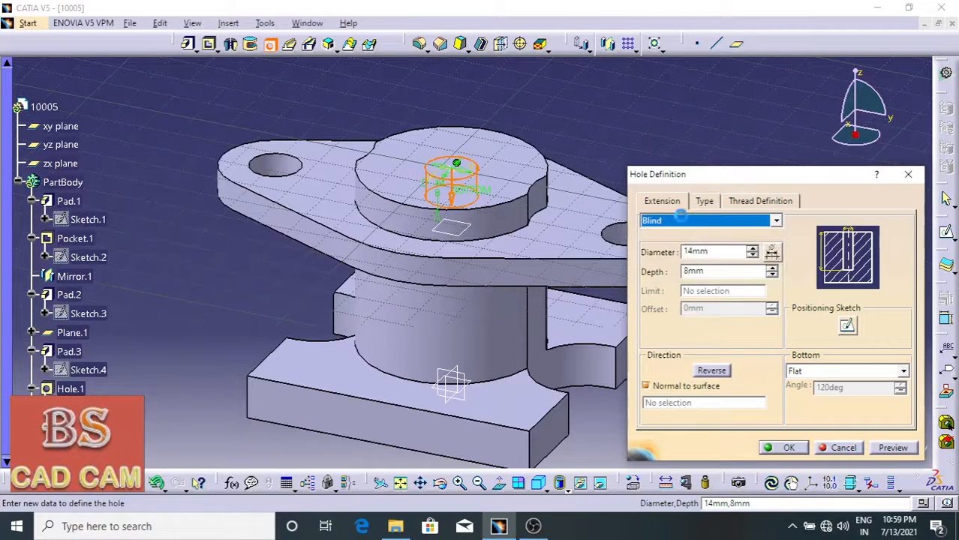
click(728, 270)
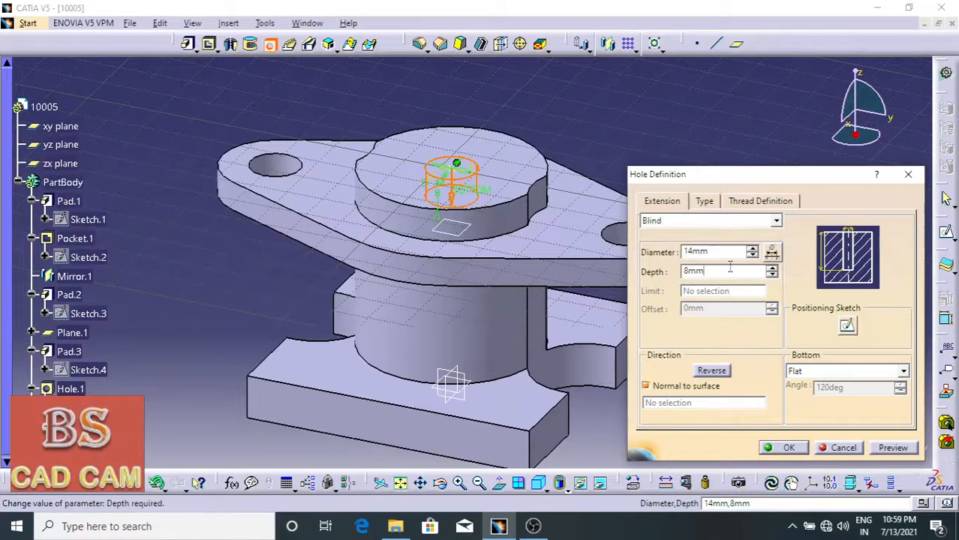
text(62)
click(681, 254)
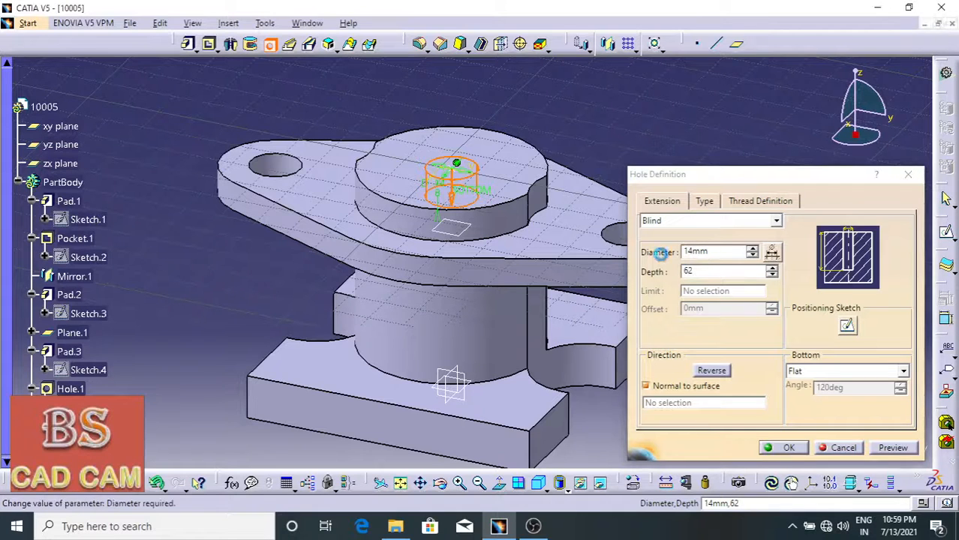
drag(694, 249, 669, 255)
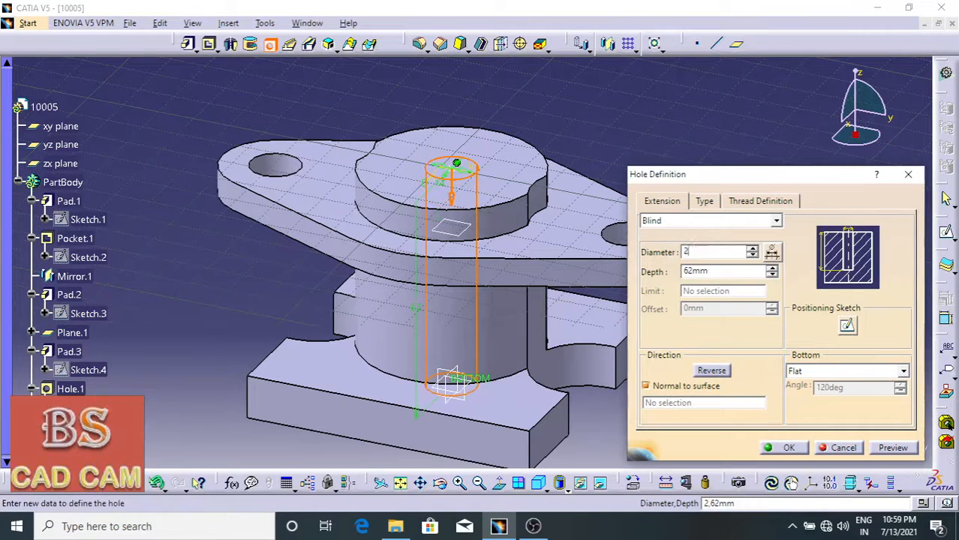
Step: Make the boss hole countersunk with a countersink depth of 1 mm at 90deg, and create it
click(704, 203)
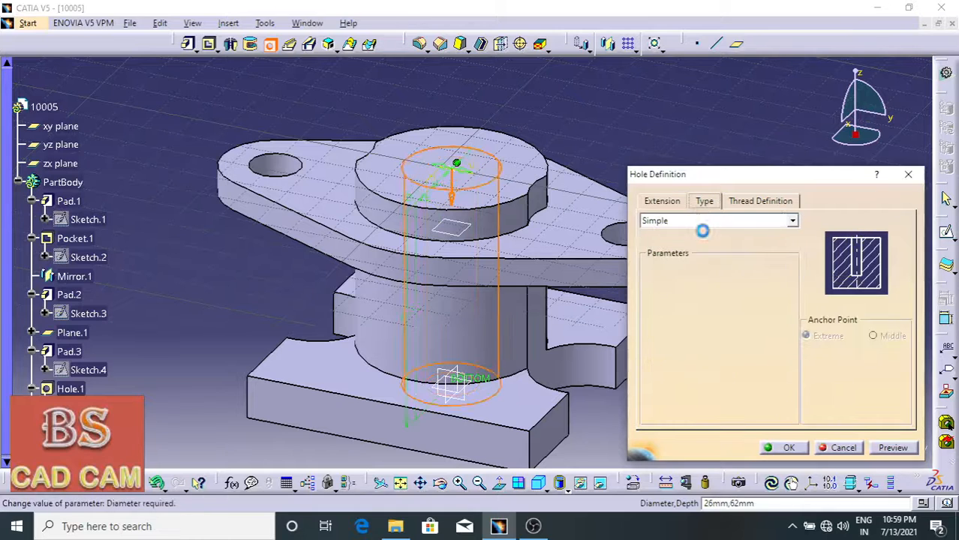
click(691, 222)
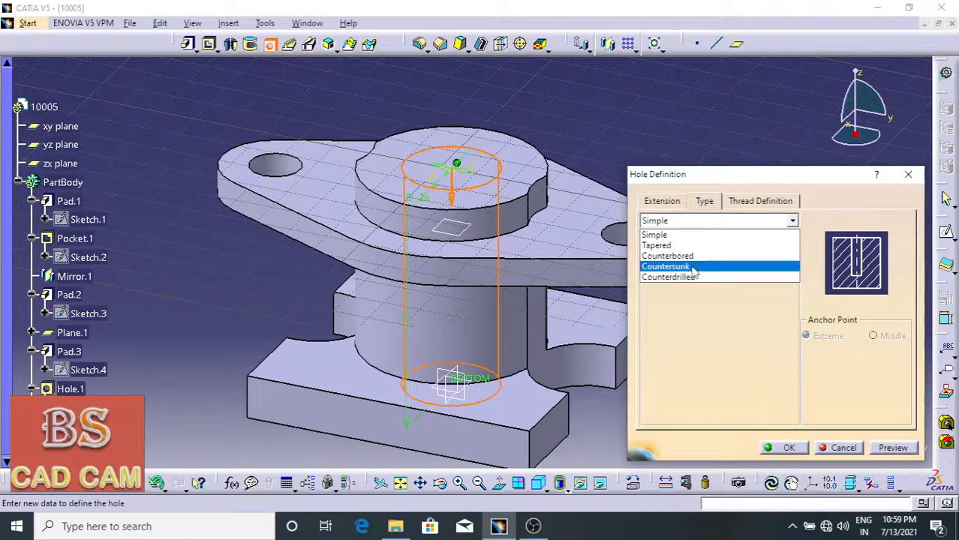
click(689, 266)
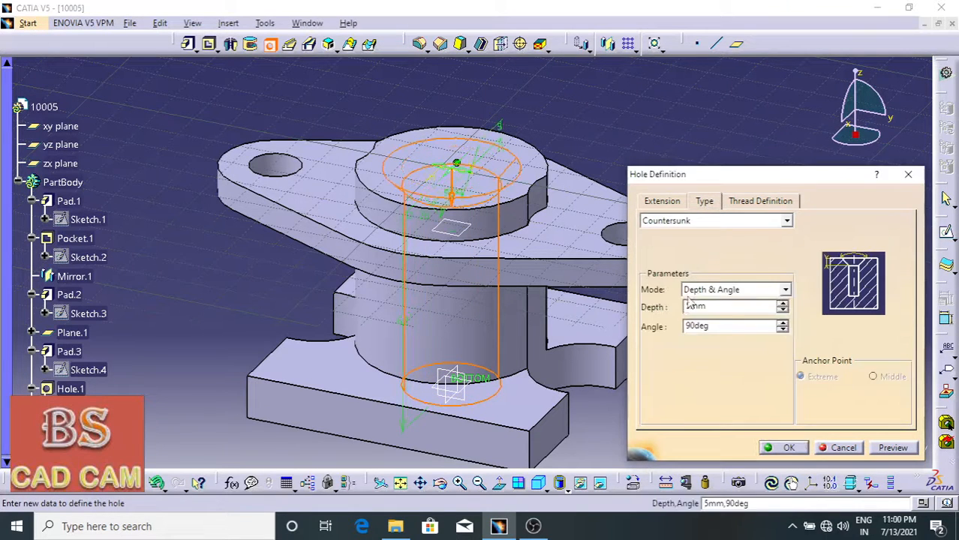
double_click(717, 306)
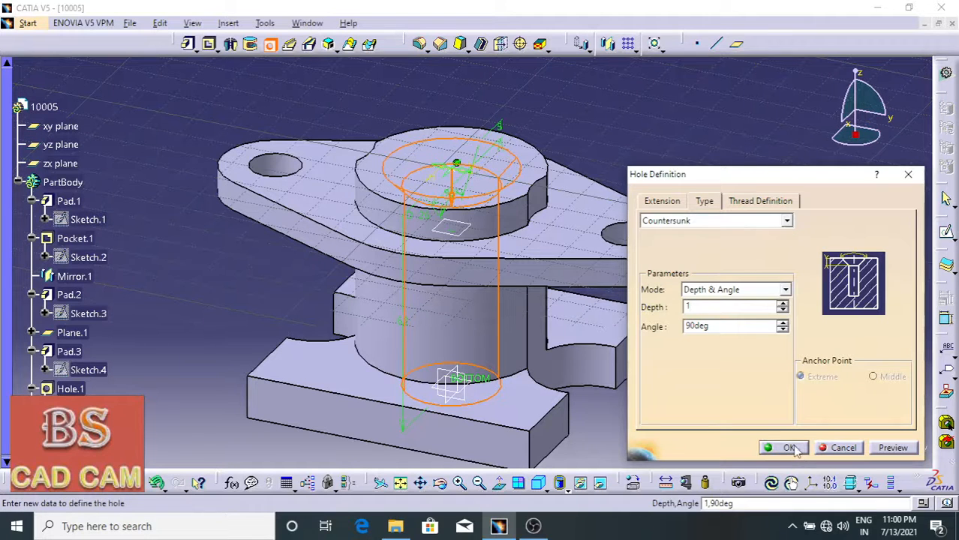
click(896, 449)
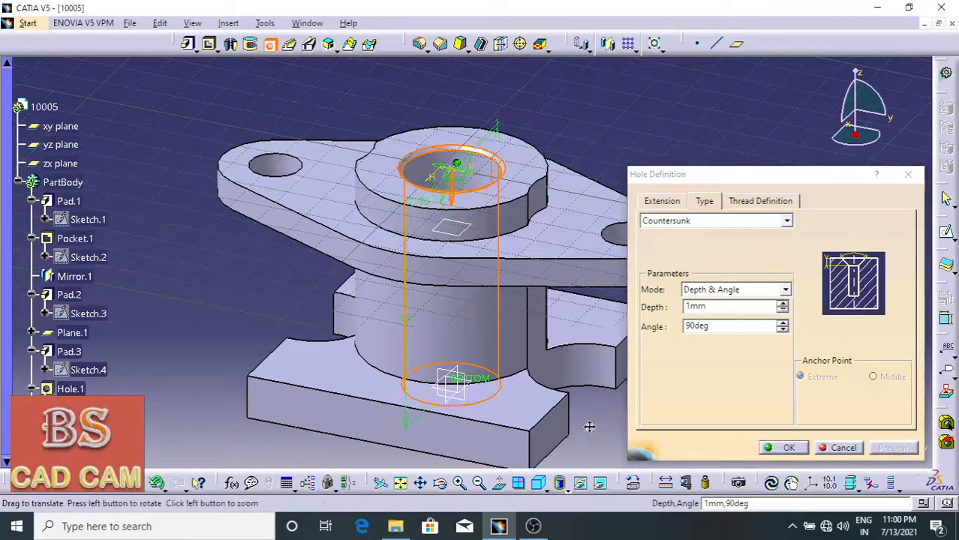
middle_drag(590, 427, 559, 422)
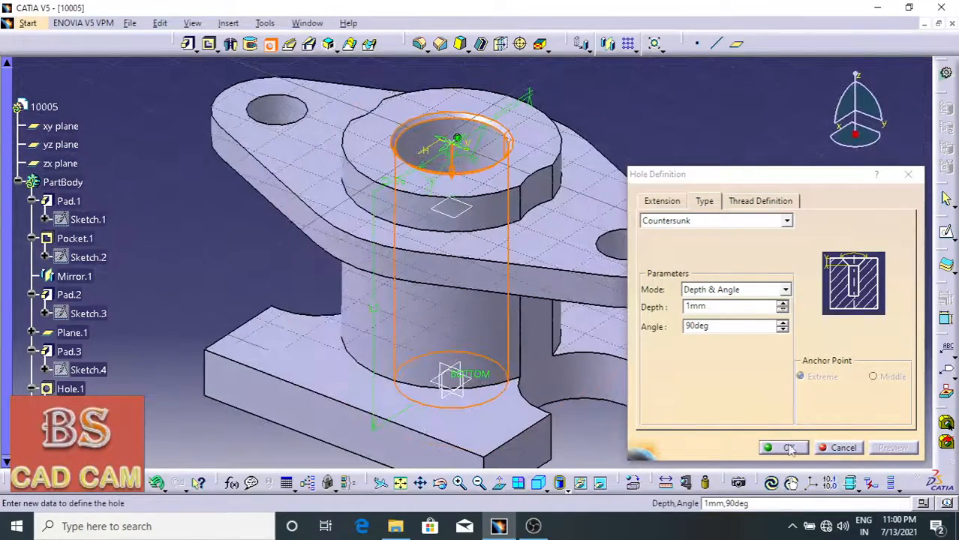
click(788, 448)
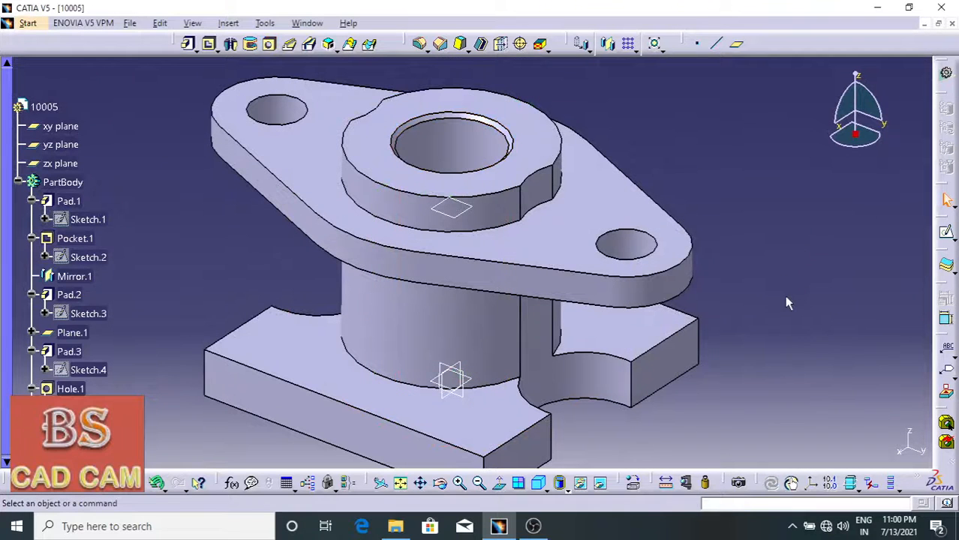
Step: Start a sketch on the underside face of the base plate
mouse_move(785, 306)
middle_down()
mouse_move(837, 261)
mouse_move(796, 304)
middle_up()
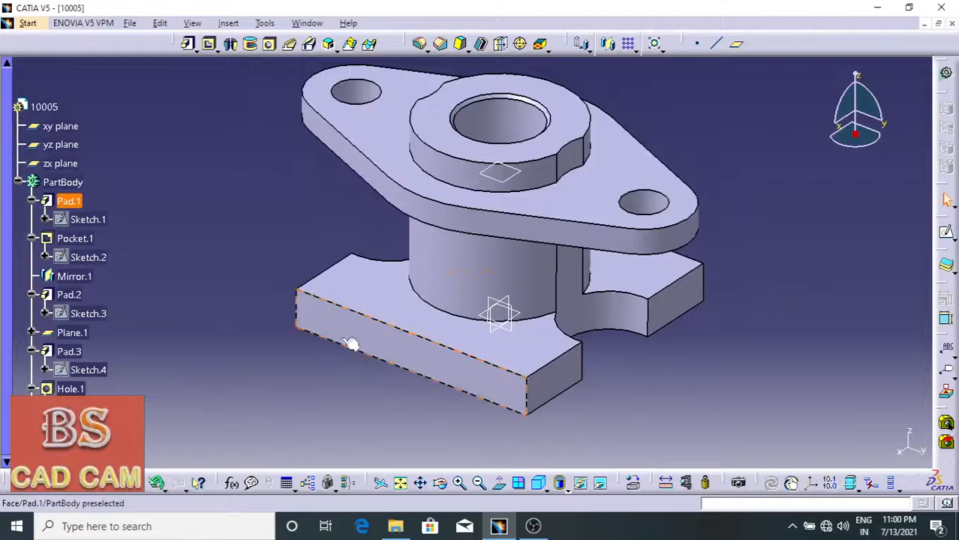
middle_drag(389, 403, 707, 181)
click(514, 282)
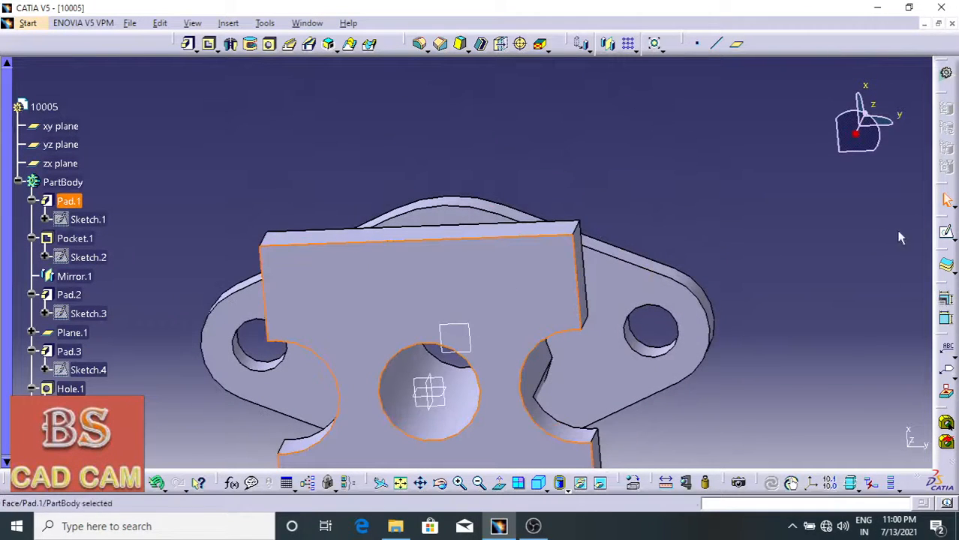
click(947, 233)
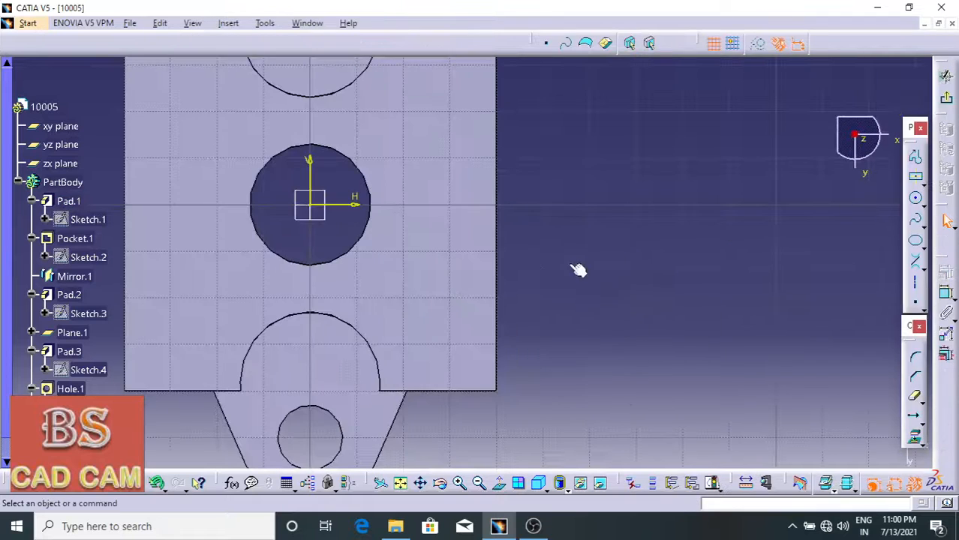
middle_drag(589, 283, 686, 344)
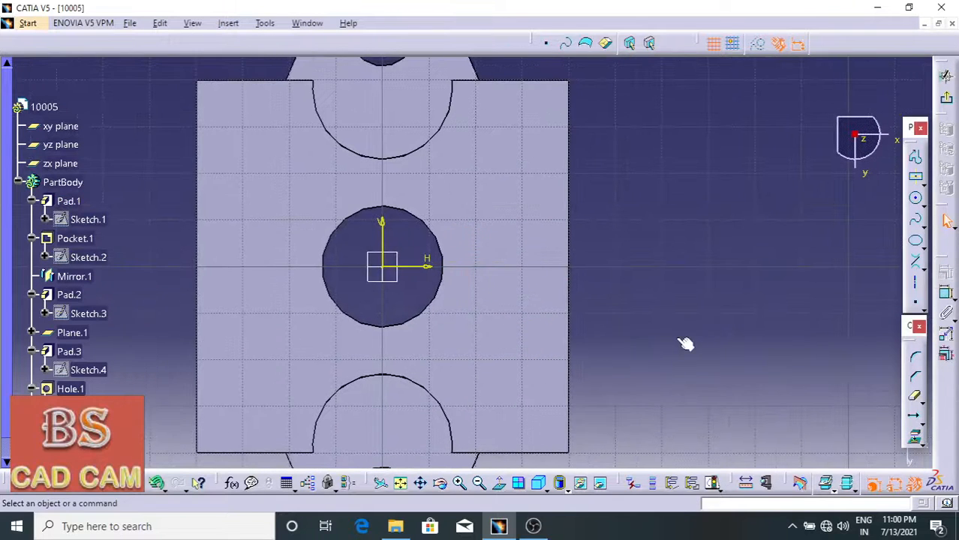
Step: Sketch a diagonal line from the origin to the base plate's corner on the positive H and V side
click(925, 261)
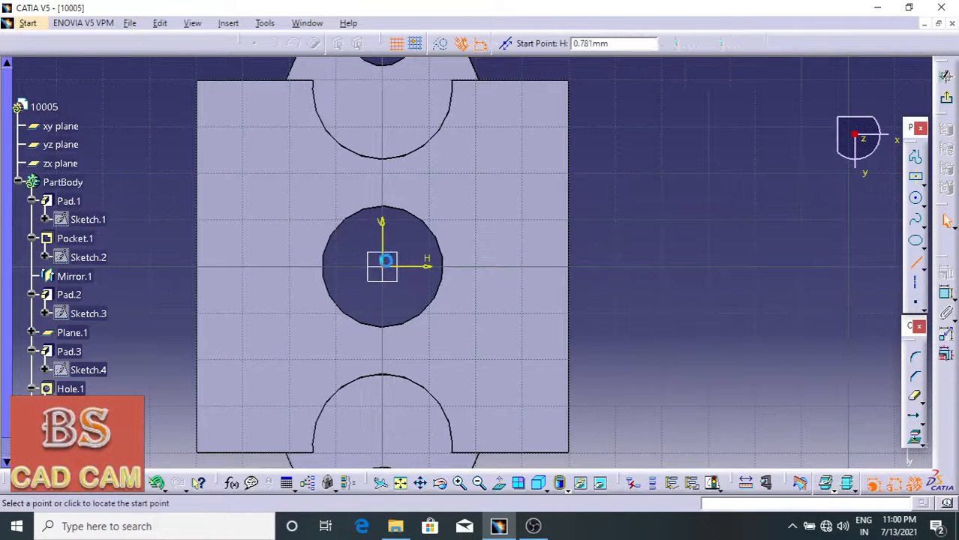
click(383, 277)
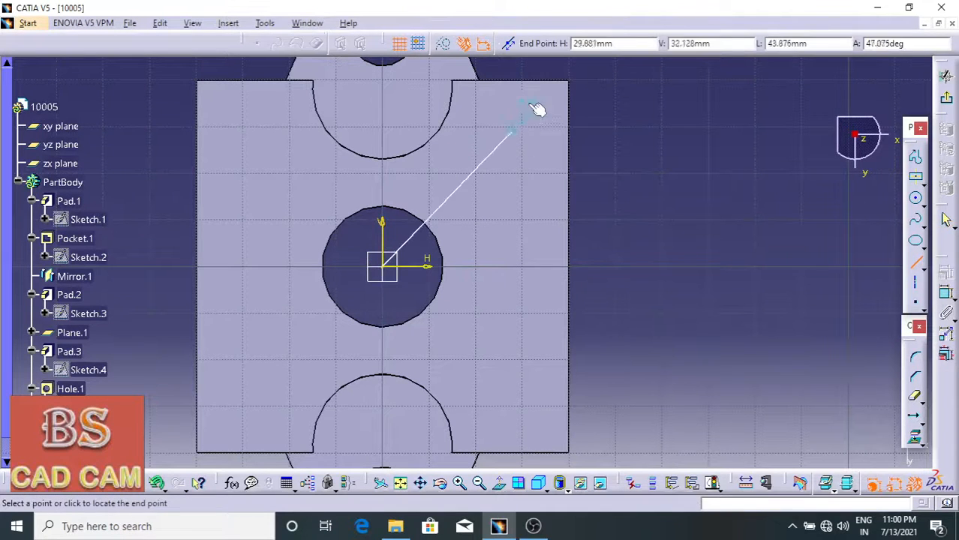
click(571, 87)
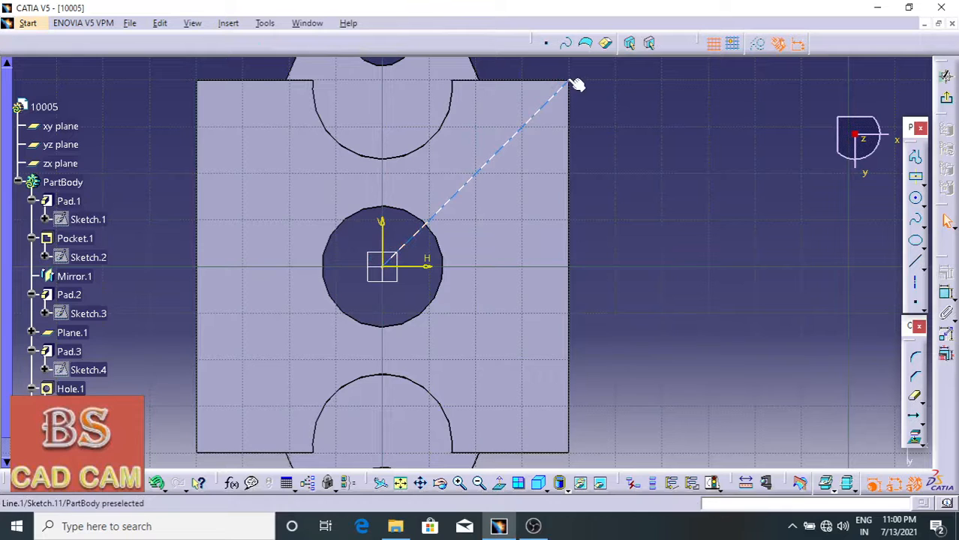
Step: Constrain the diagonal line's outer endpoint coincident with the plate's corner vertex and make the line a construction element
drag(568, 81, 556, 106)
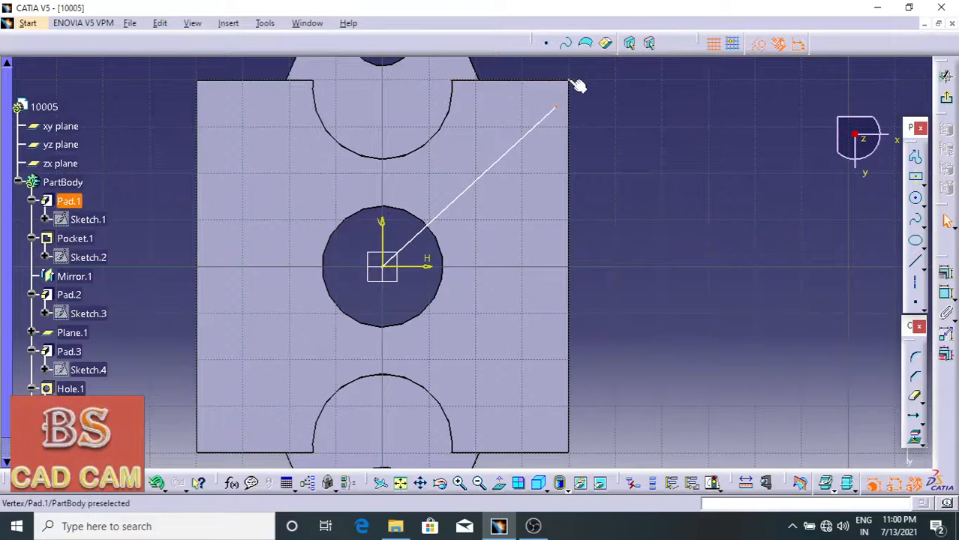
click(945, 272)
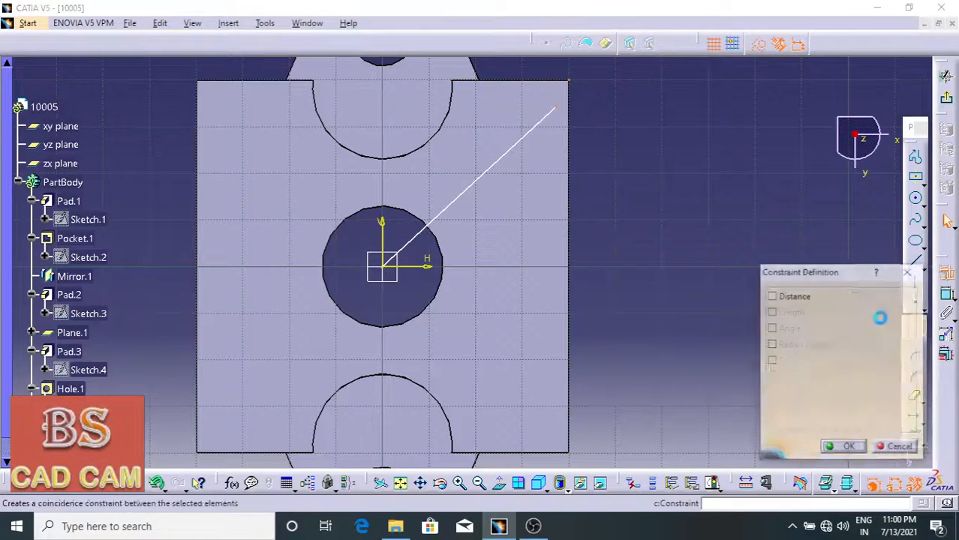
click(878, 313)
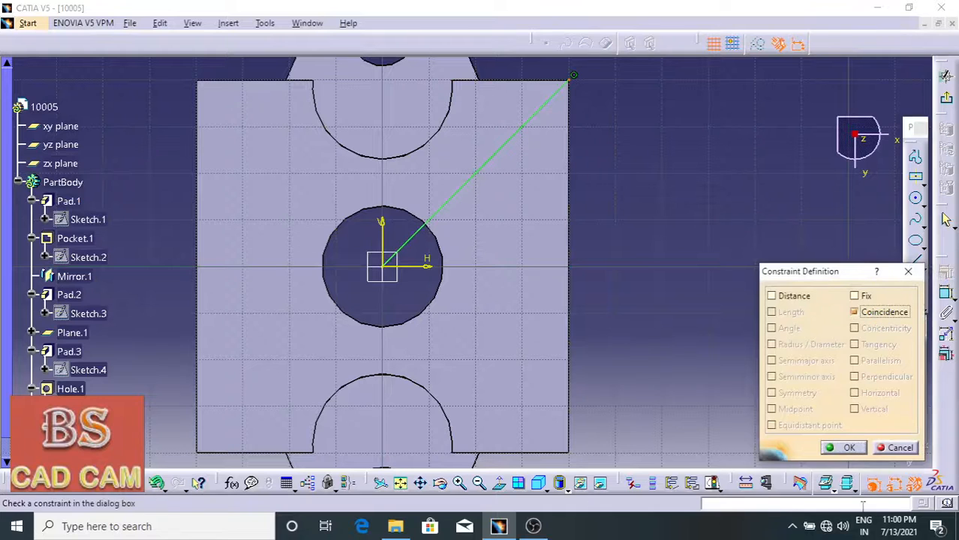
click(844, 447)
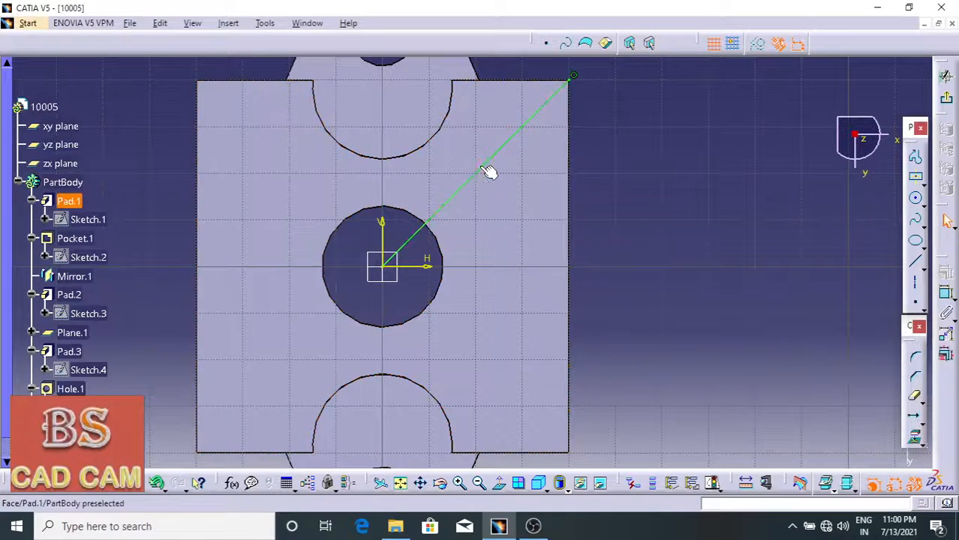
click(752, 47)
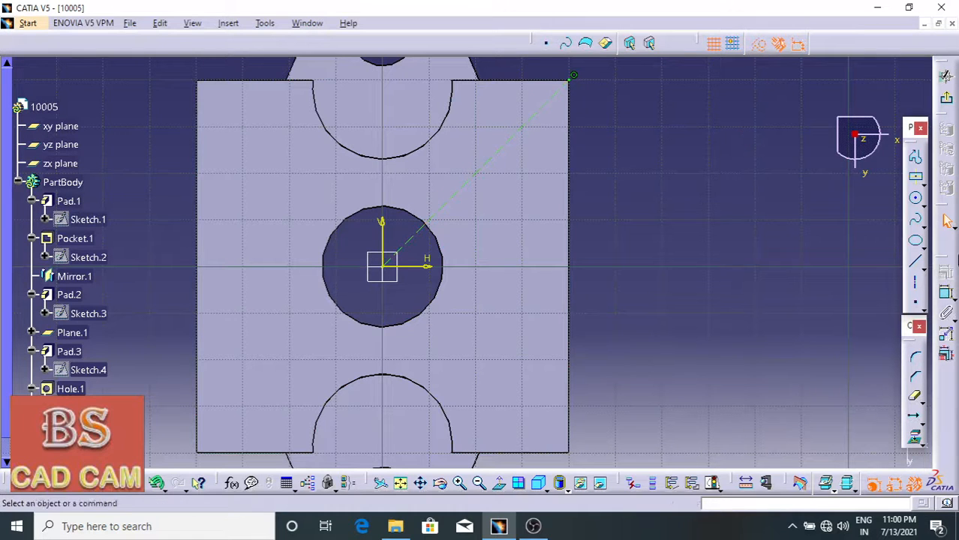
Step: Sketch a construction circle centred on the origin and set its diameter to 85 mm
click(917, 200)
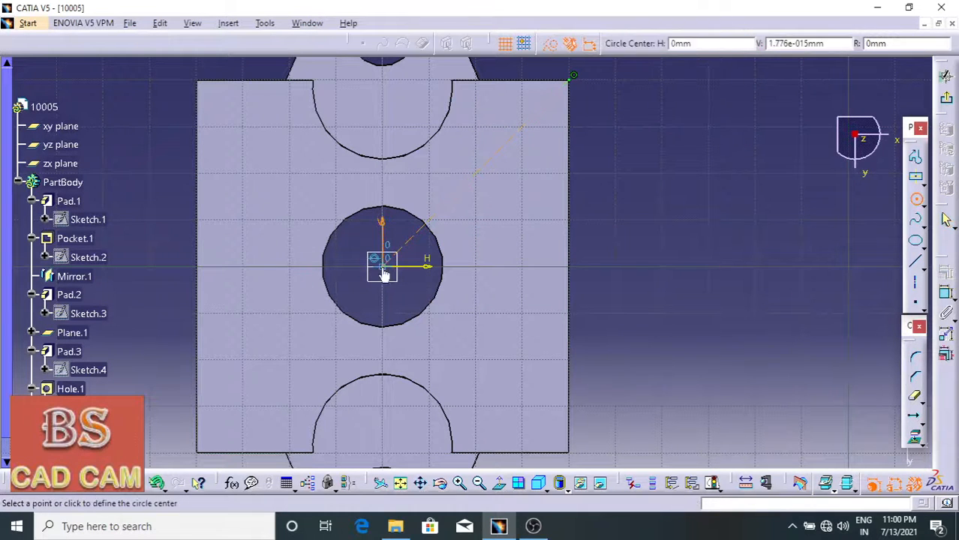
click(527, 148)
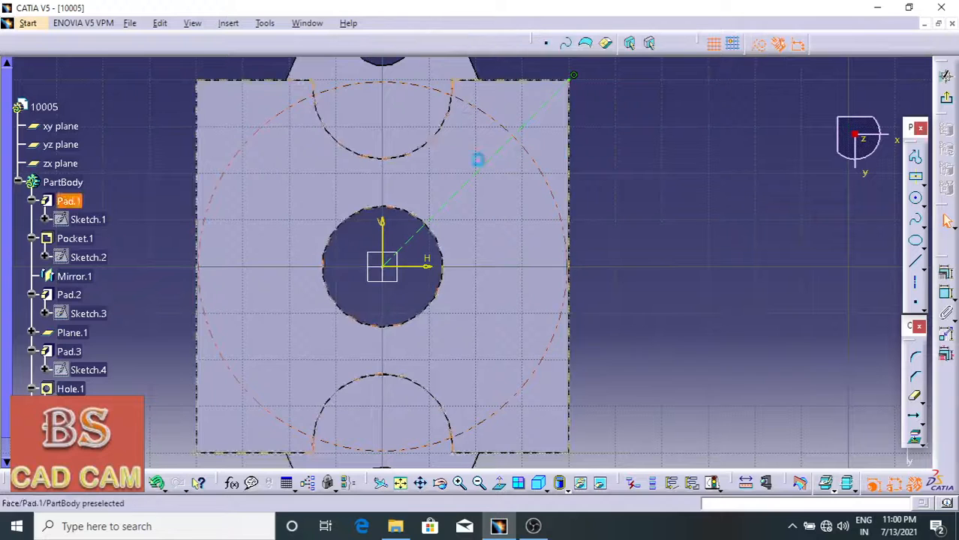
click(945, 295)
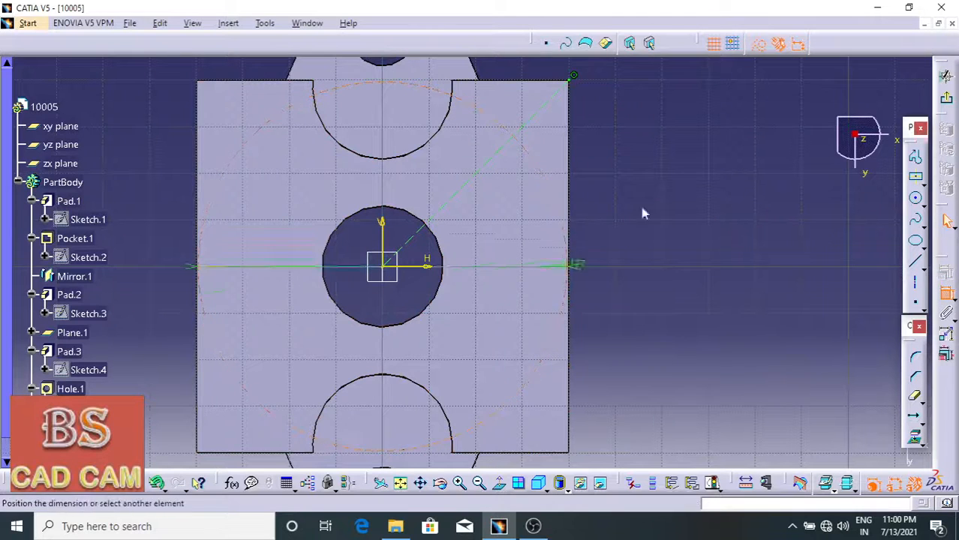
click(670, 167)
double_click(674, 167)
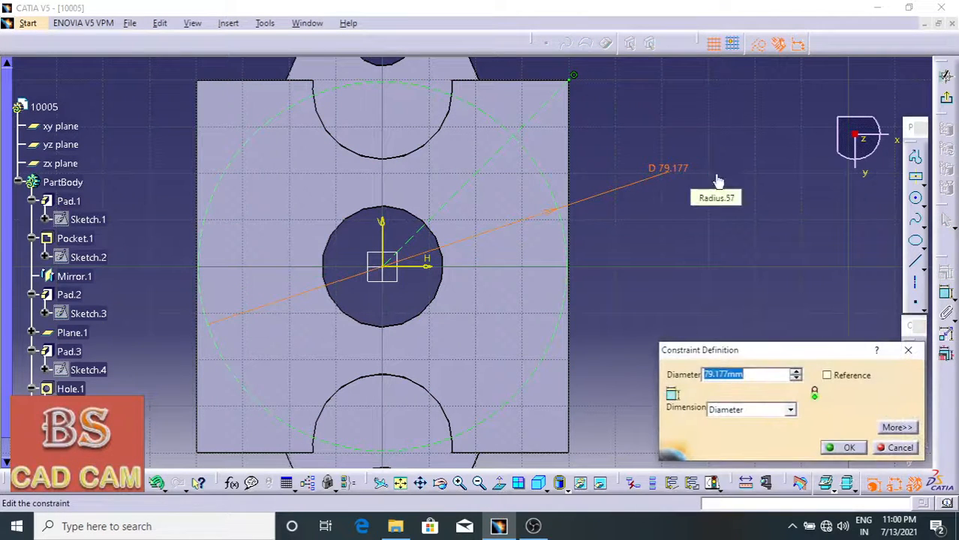
key(Return)
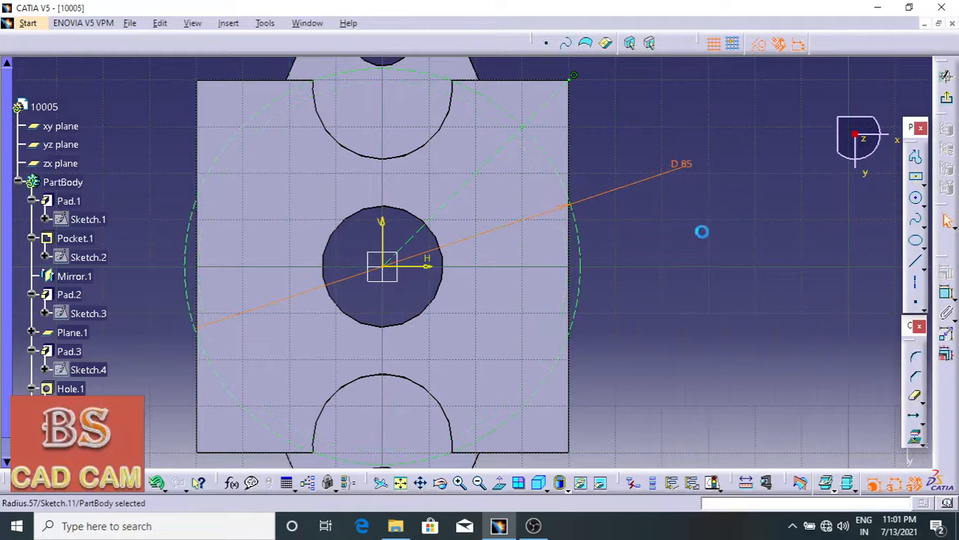
click(668, 214)
Step: Sketch a circle centred where the diagonal crosses the construction circle and set its diameter to 10 mm
middle_drag(688, 258, 691, 296)
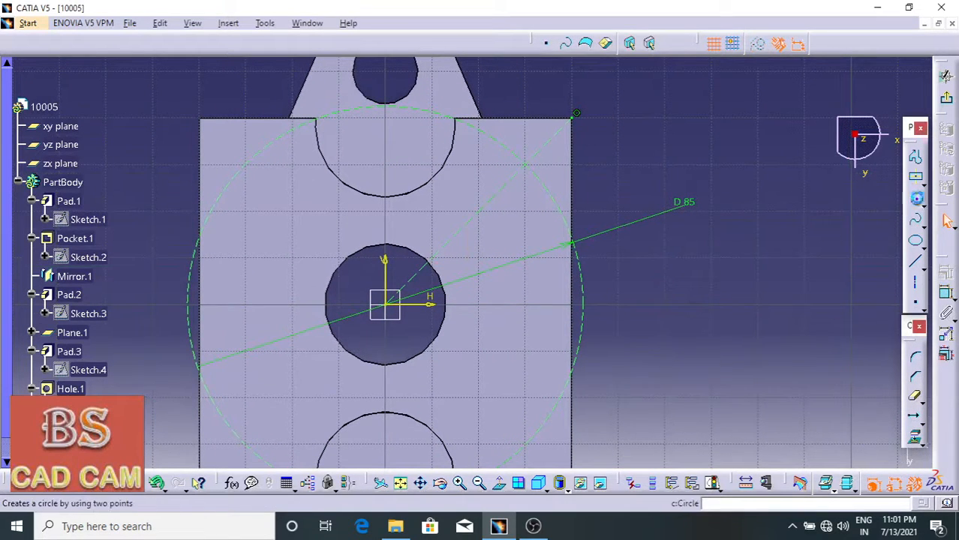
click(917, 198)
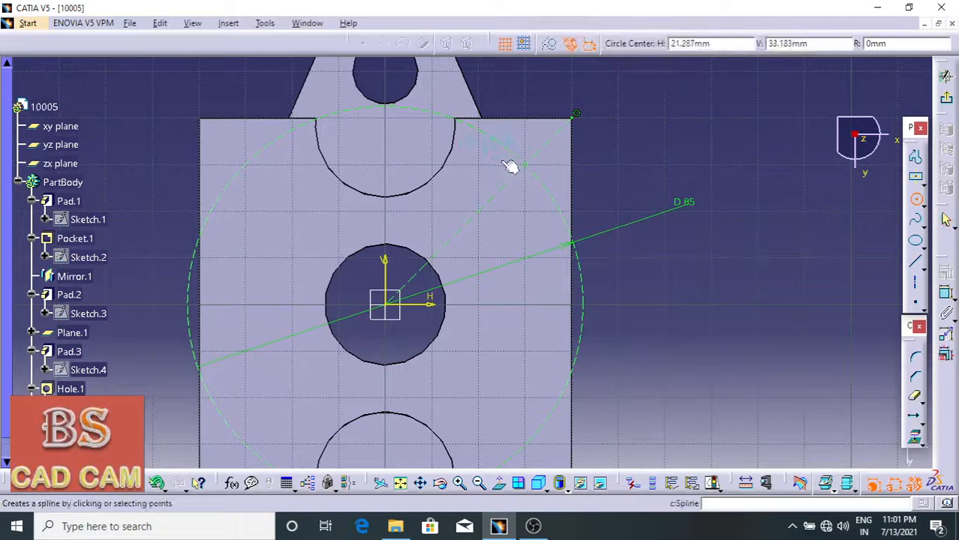
click(549, 167)
click(947, 294)
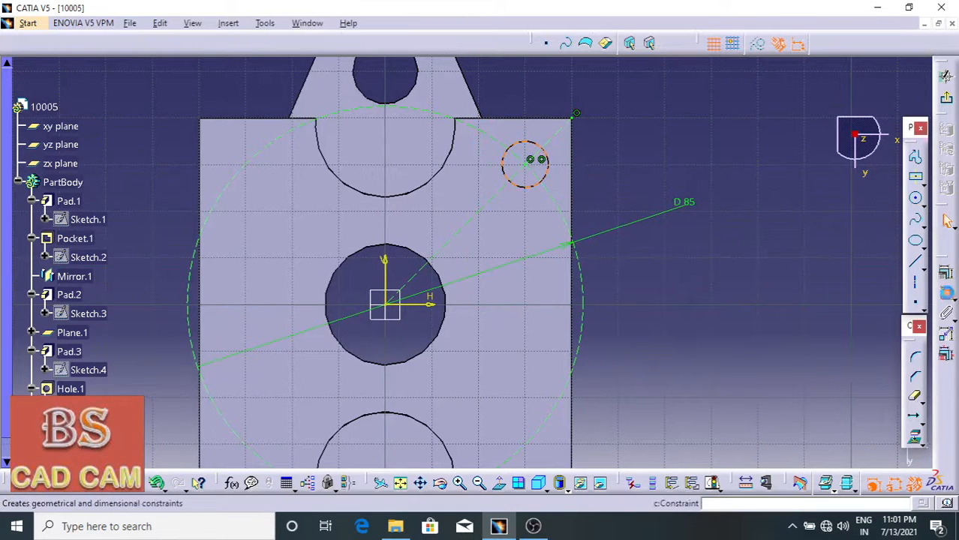
click(634, 144)
double_click(634, 144)
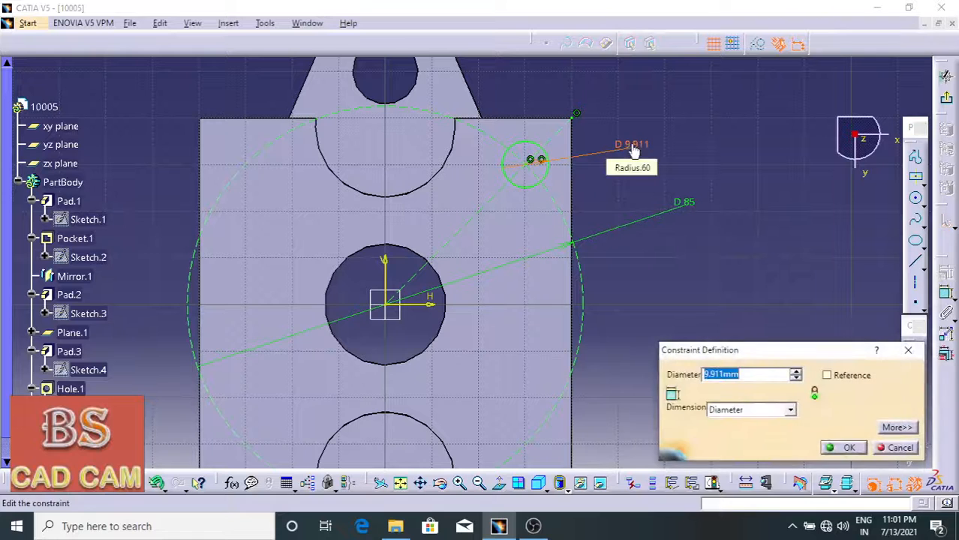
text(10)
key(Return)
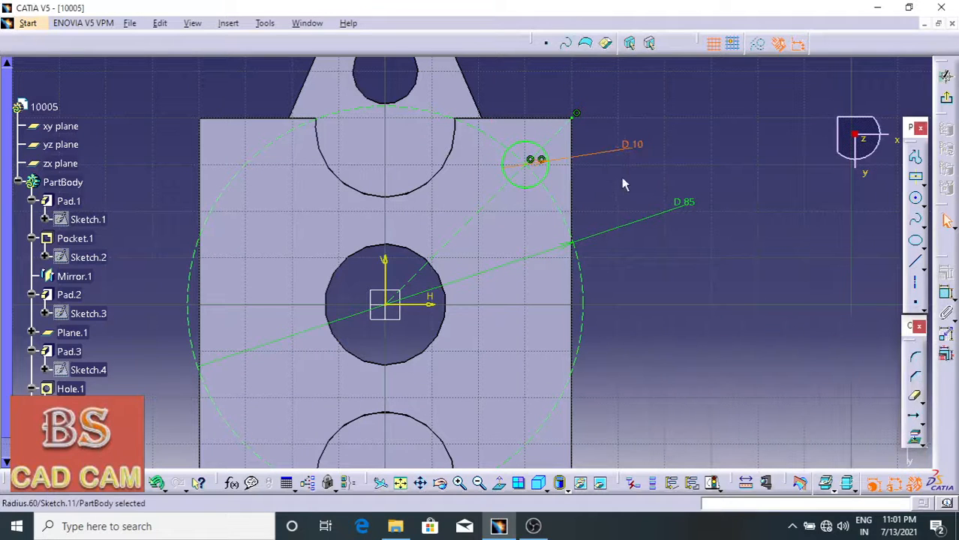
Step: Exit the sketch and cut the 10 mm circle through the base plate as a pocket with limit Up to next
click(947, 107)
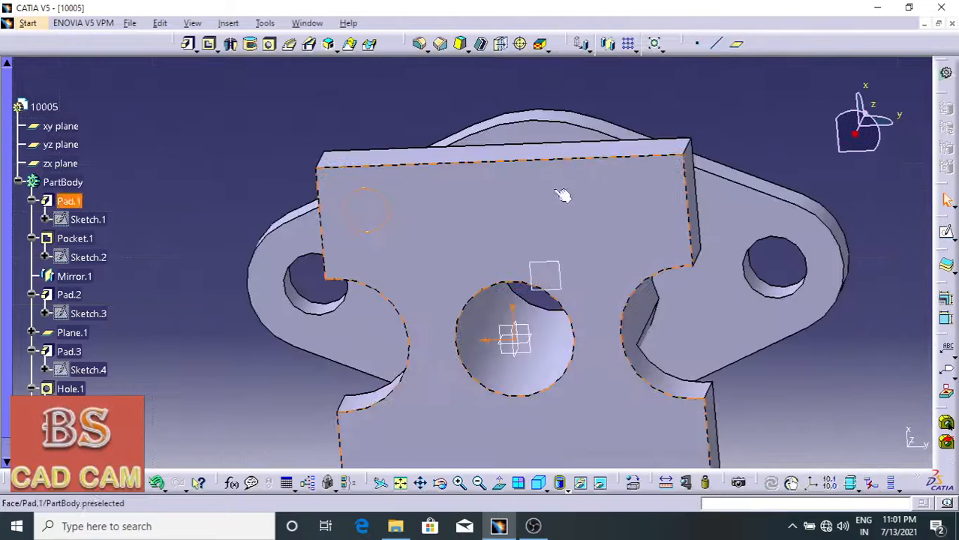
click(210, 43)
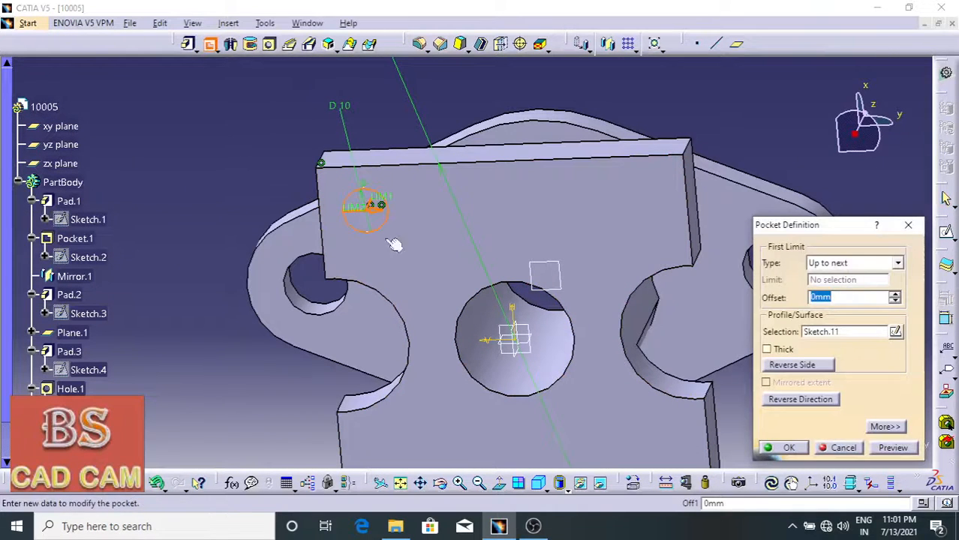
click(799, 451)
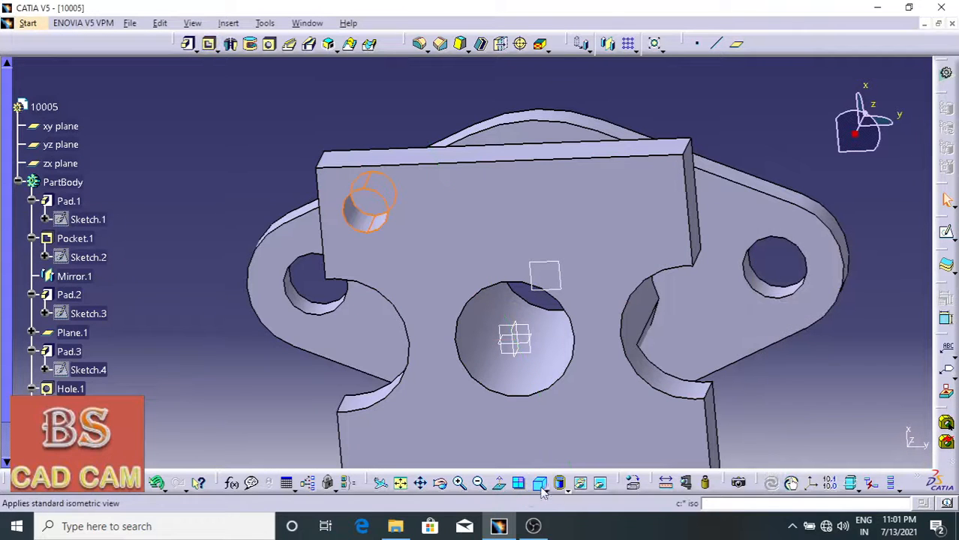
Step: Start a circular pattern of the 10 mm base-plate pocket with the central boss's cylindrical face as the reference element
click(539, 483)
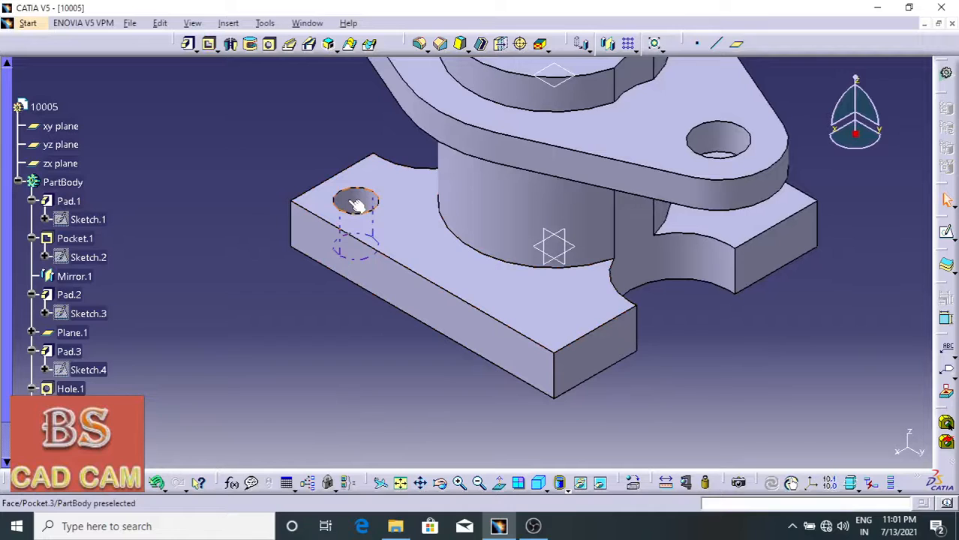
click(633, 49)
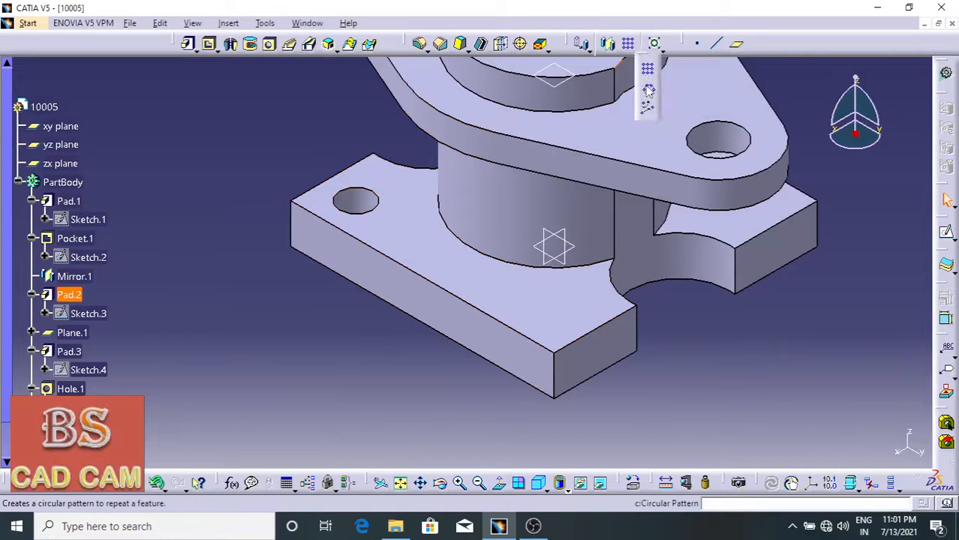
click(648, 90)
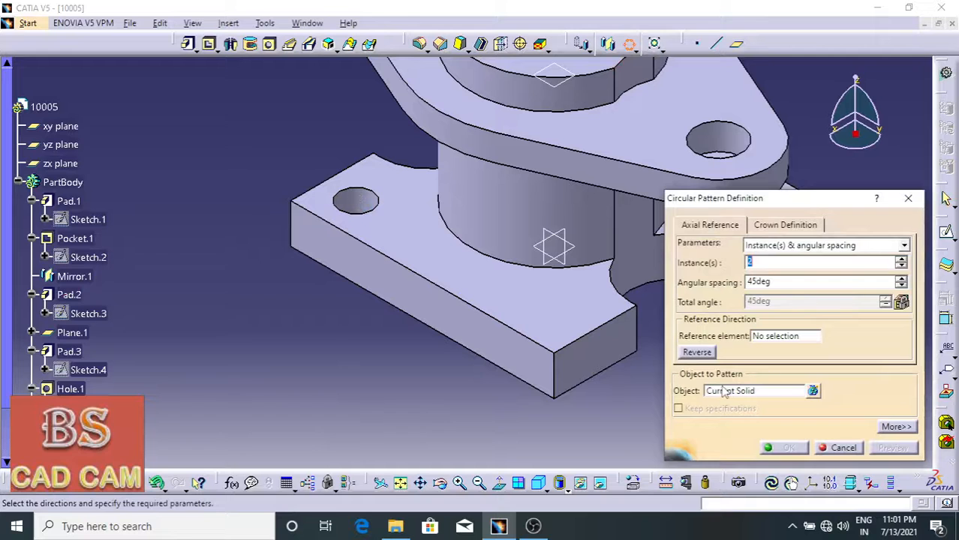
click(722, 390)
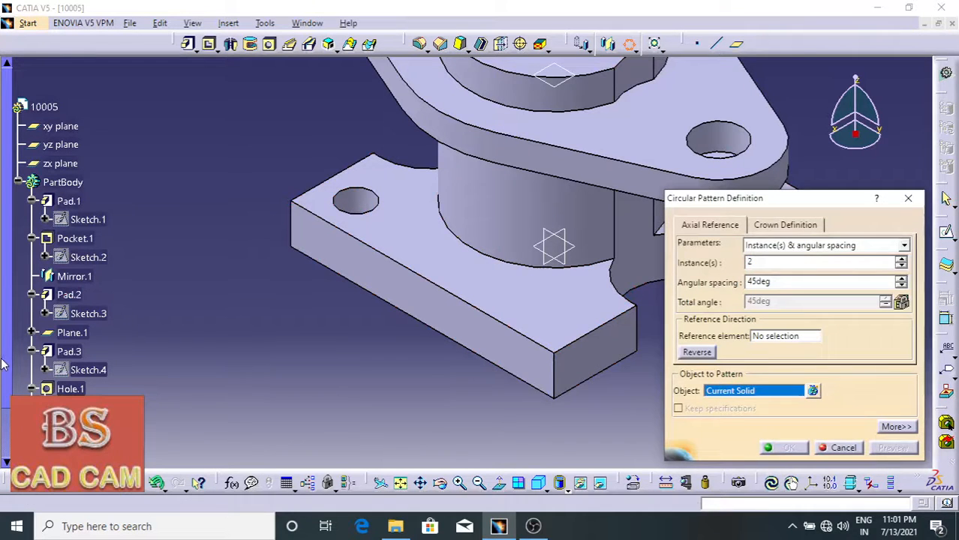
drag(3, 371, 3, 438)
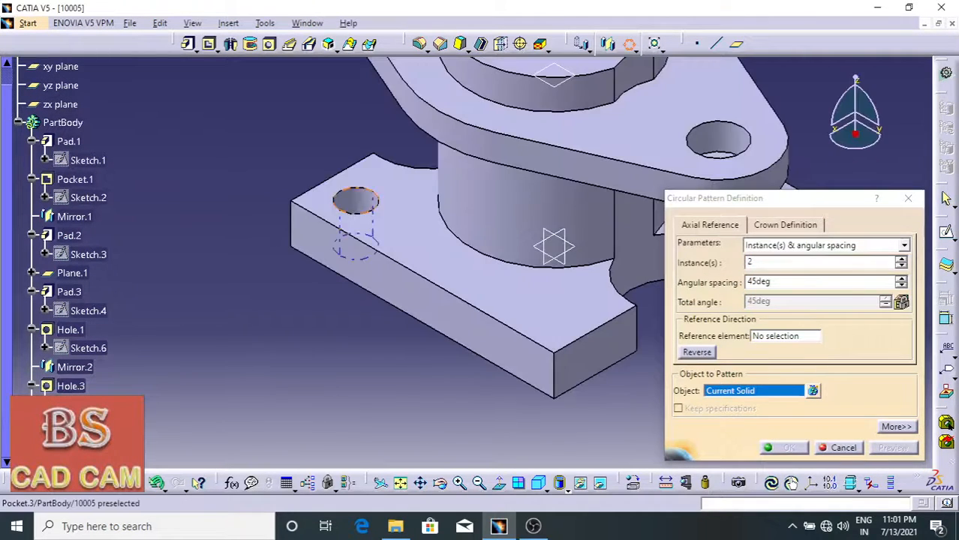
click(356, 201)
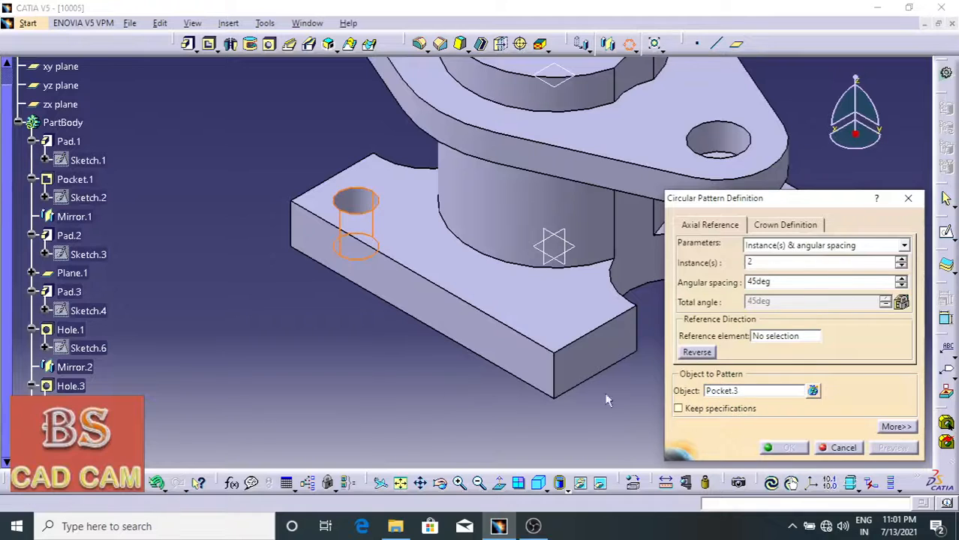
click(785, 337)
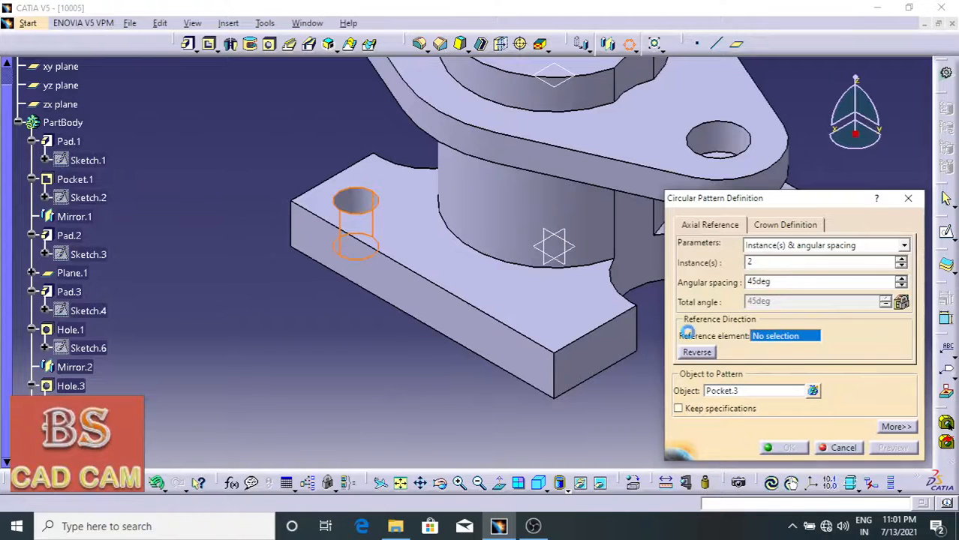
click(510, 202)
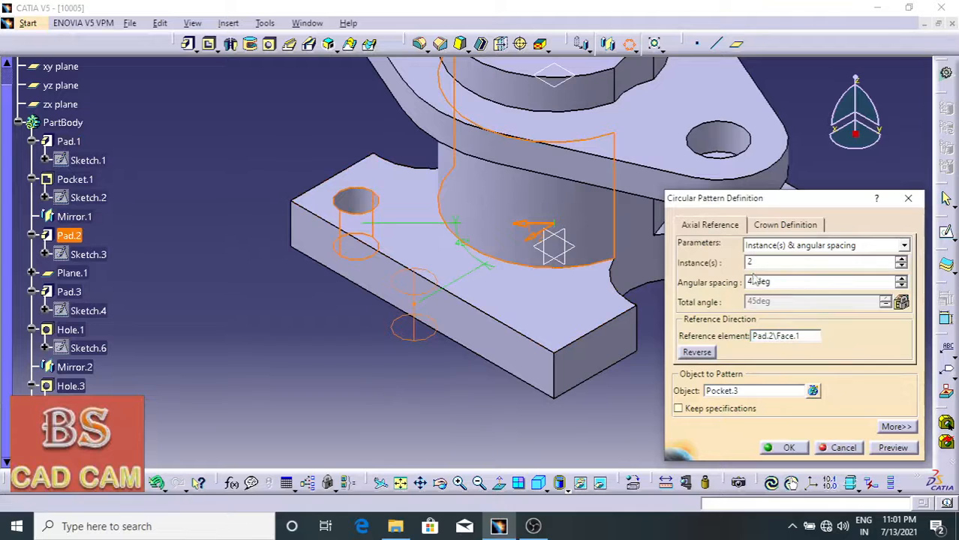
Step: Set the circular pattern to 4 instances at 90 deg angular spacing, preview it and create the base mounting holes
drag(782, 280, 718, 283)
drag(776, 262, 710, 274)
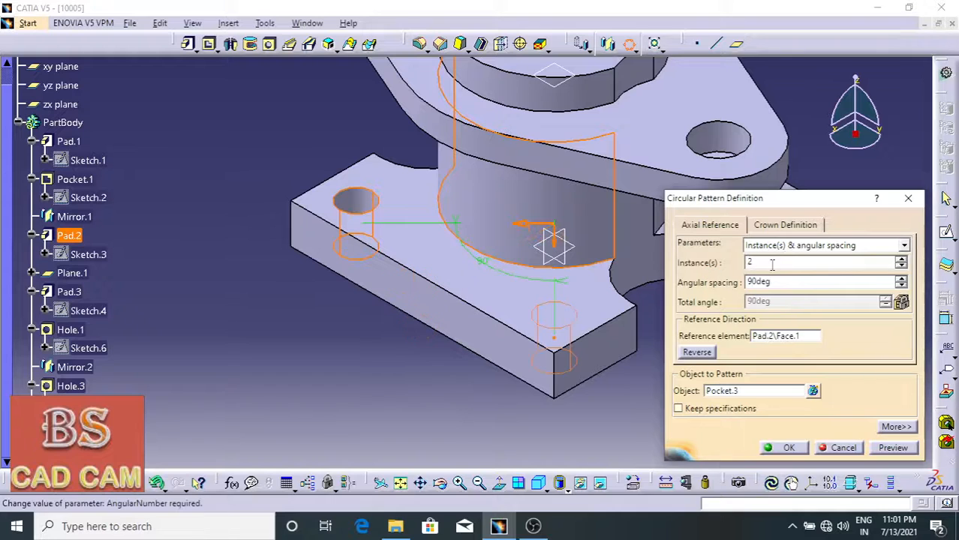
drag(769, 264, 723, 268)
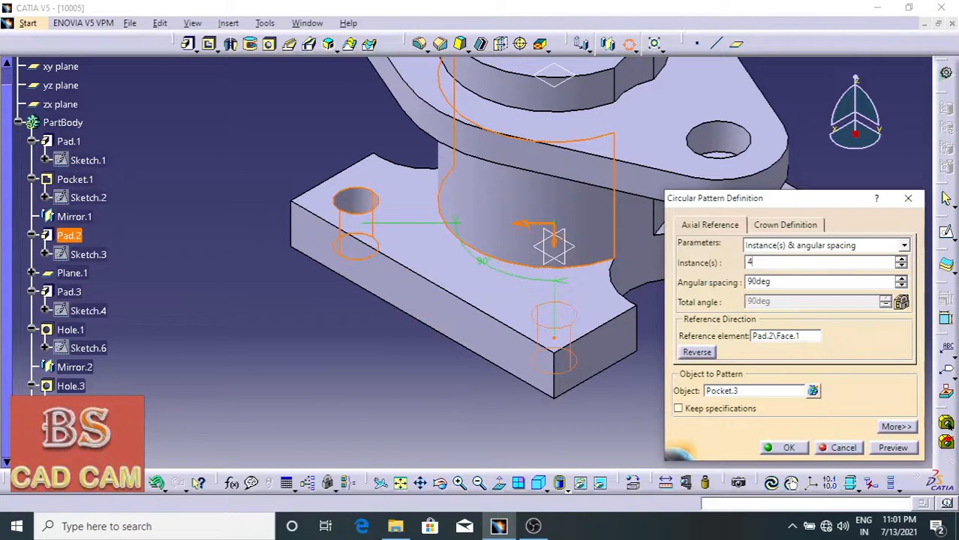
text(4)
middle_drag(374, 411, 245, 413)
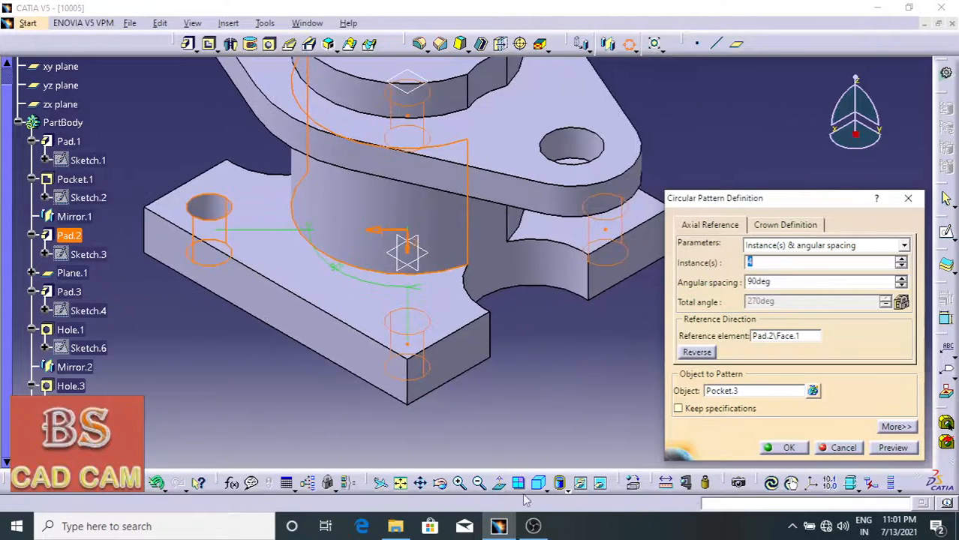
click(893, 447)
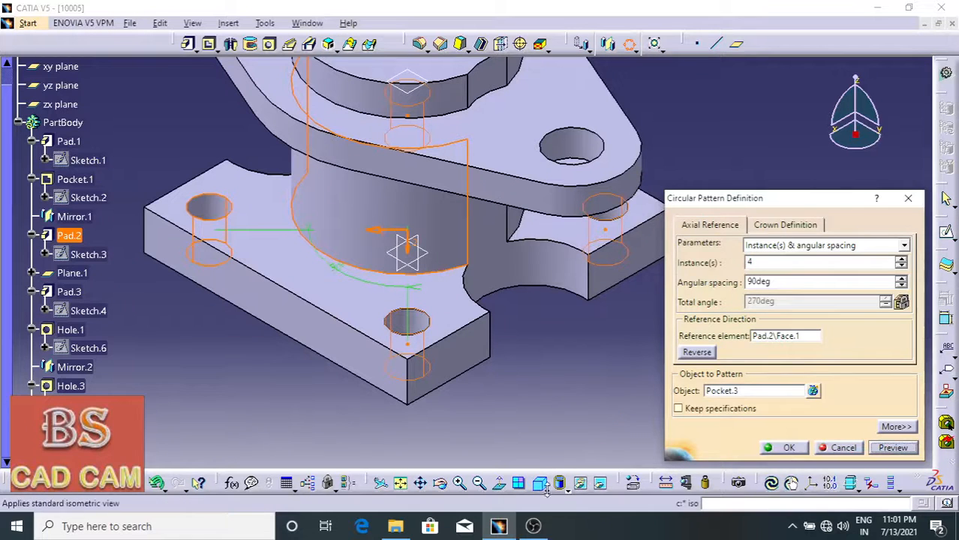
click(440, 484)
drag(663, 188, 737, 141)
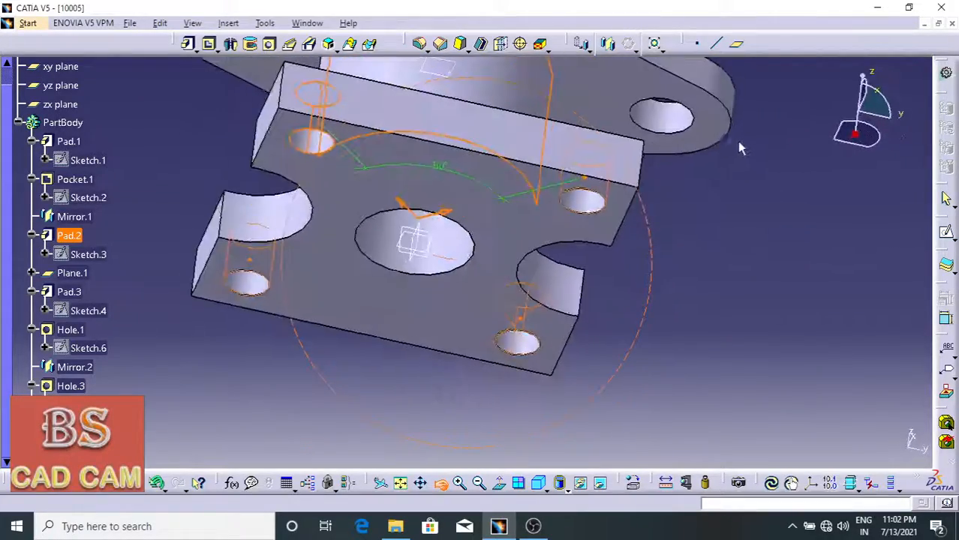
click(797, 449)
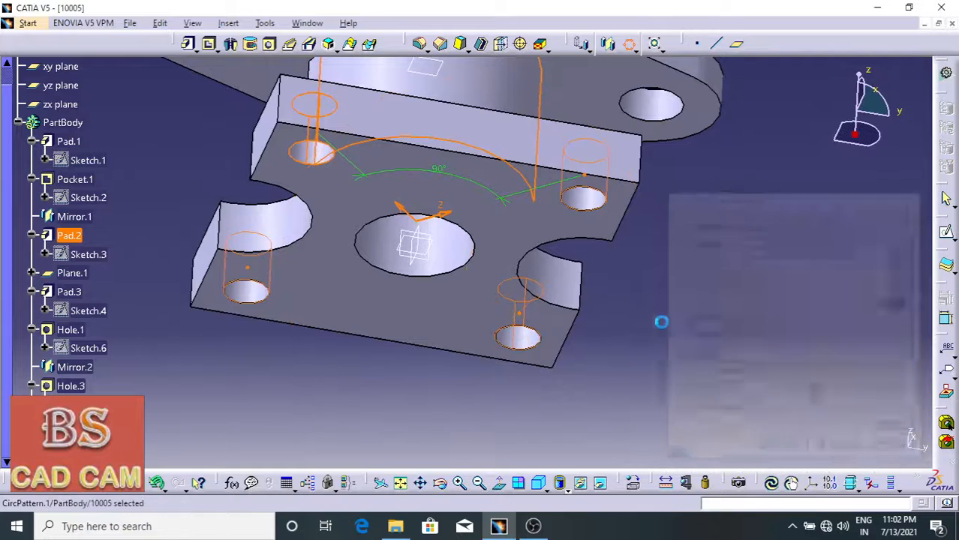
Step: Fillet the four outer vertical corner edges of the base plate with a 10 mm radius
click(540, 484)
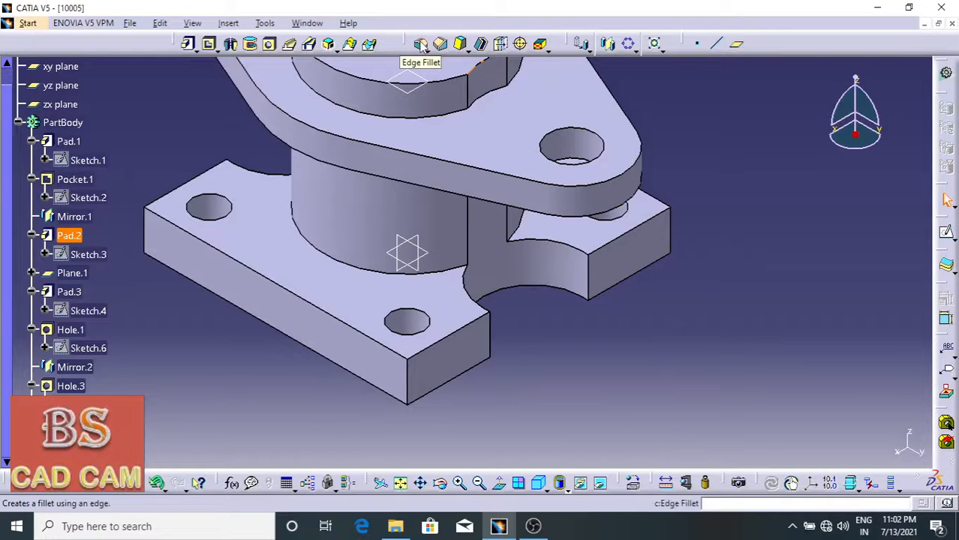
click(421, 45)
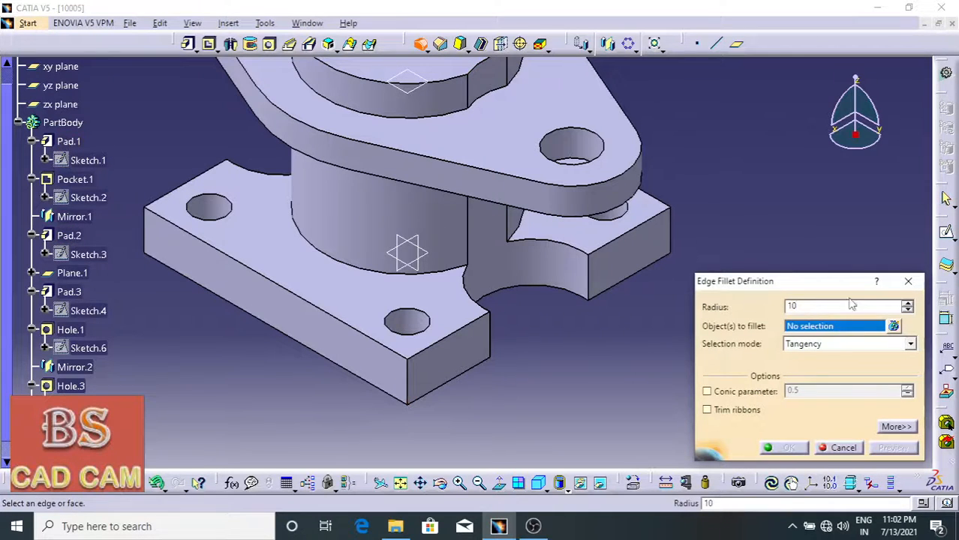
click(411, 388)
click(148, 225)
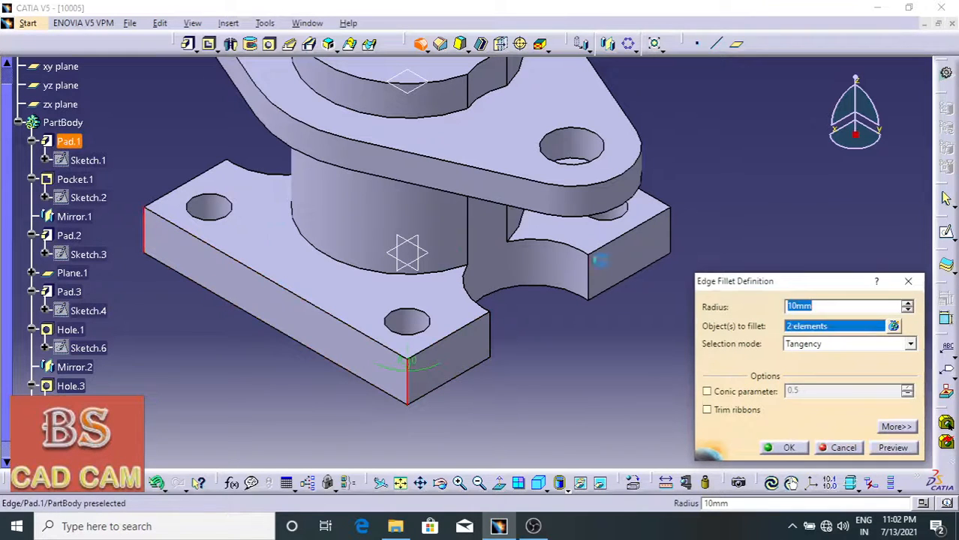
click(672, 229)
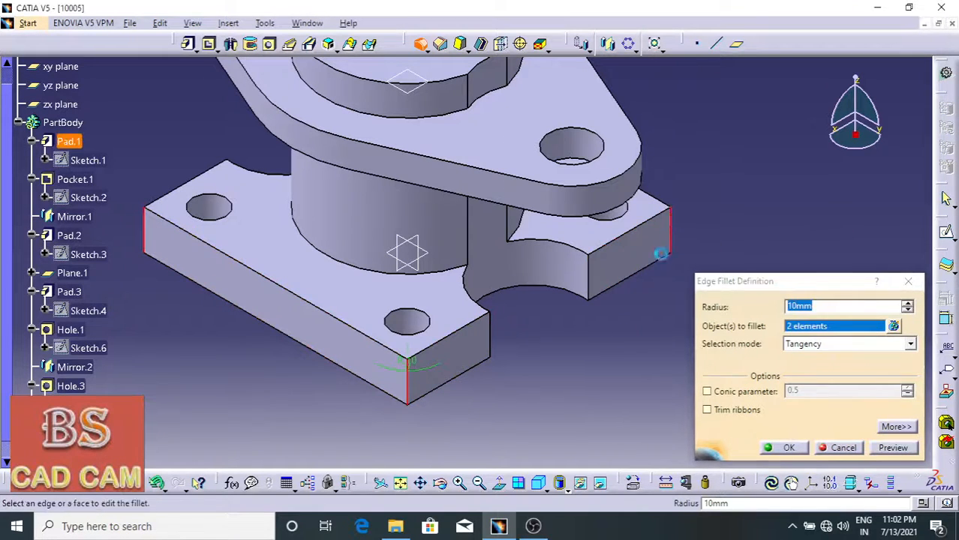
click(440, 482)
drag(638, 294, 584, 345)
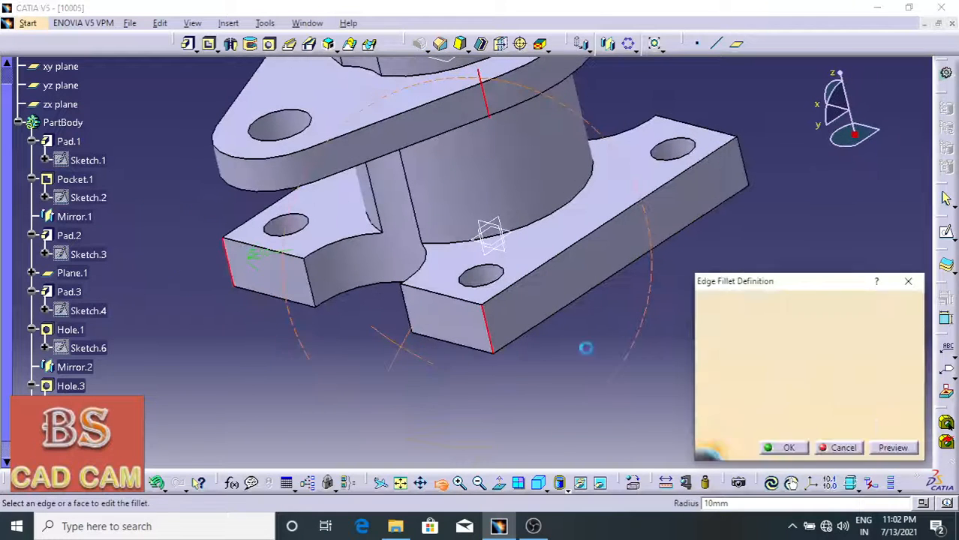
click(748, 167)
click(786, 449)
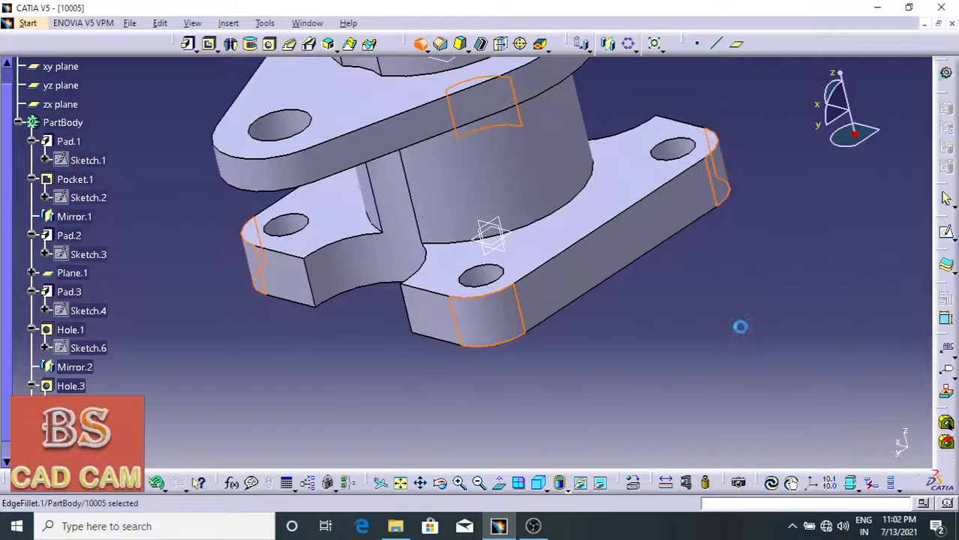
Step: Return to the isometric view, collapse the PartBody branch in the tree and fit the whole bracket in view
click(538, 482)
middle_click(737, 282)
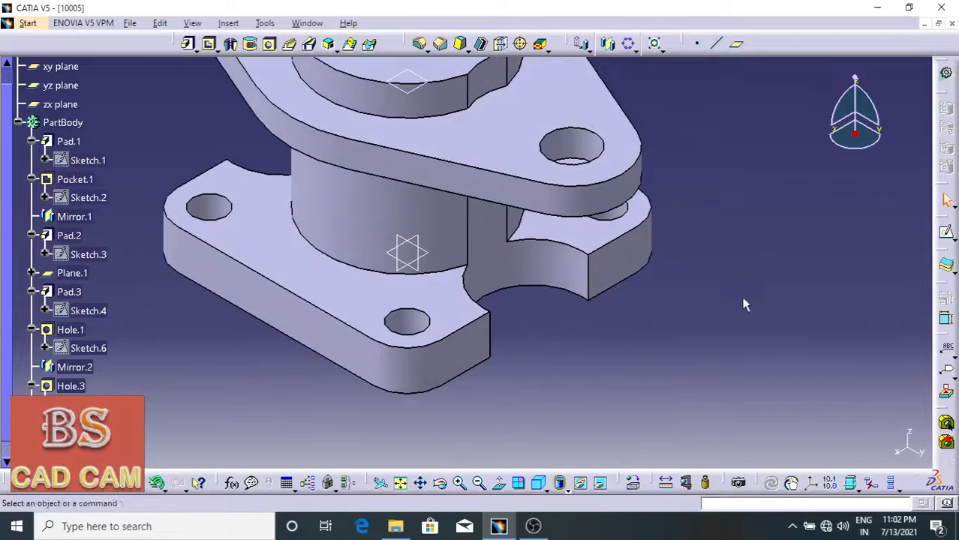
middle_drag(745, 304, 752, 328)
click(19, 123)
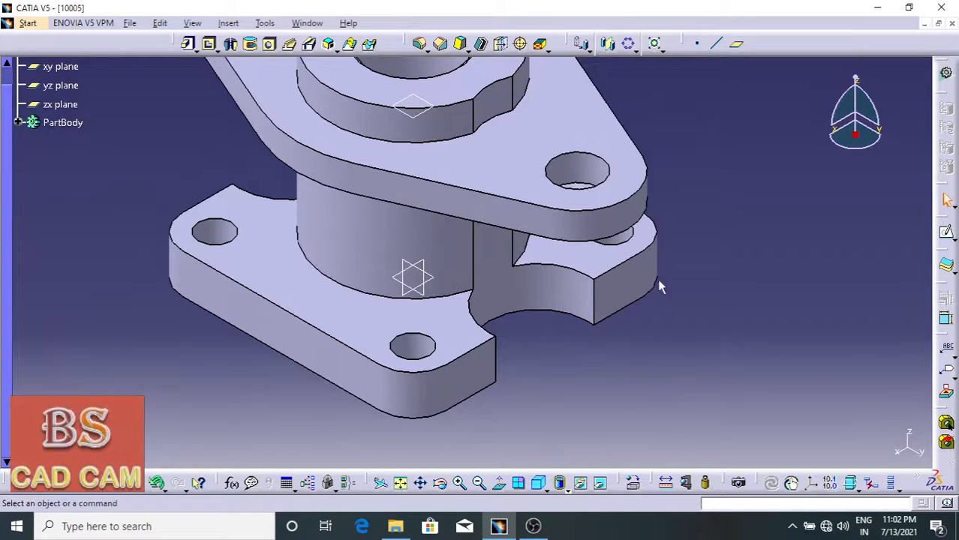
click(402, 485)
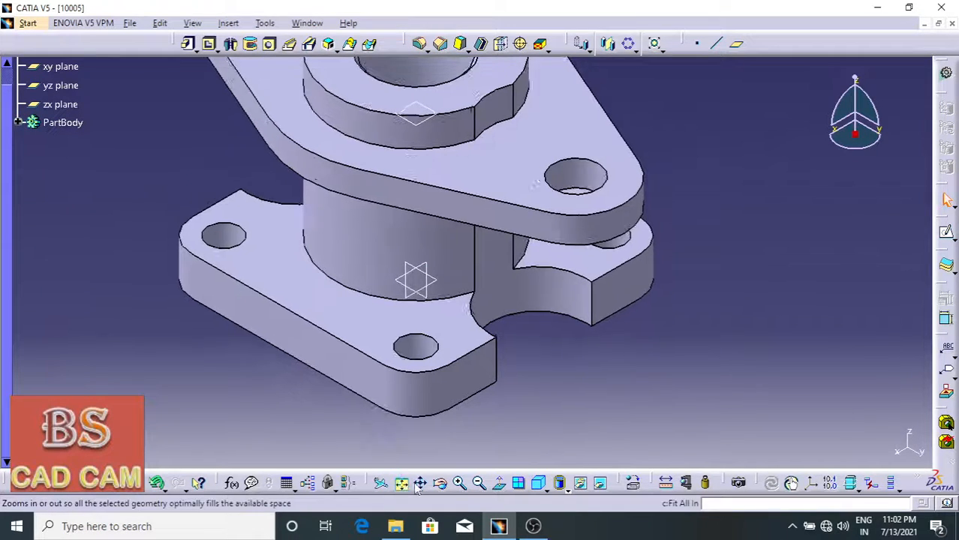
middle_drag(642, 357, 617, 302)
drag(8, 236, 14, 217)
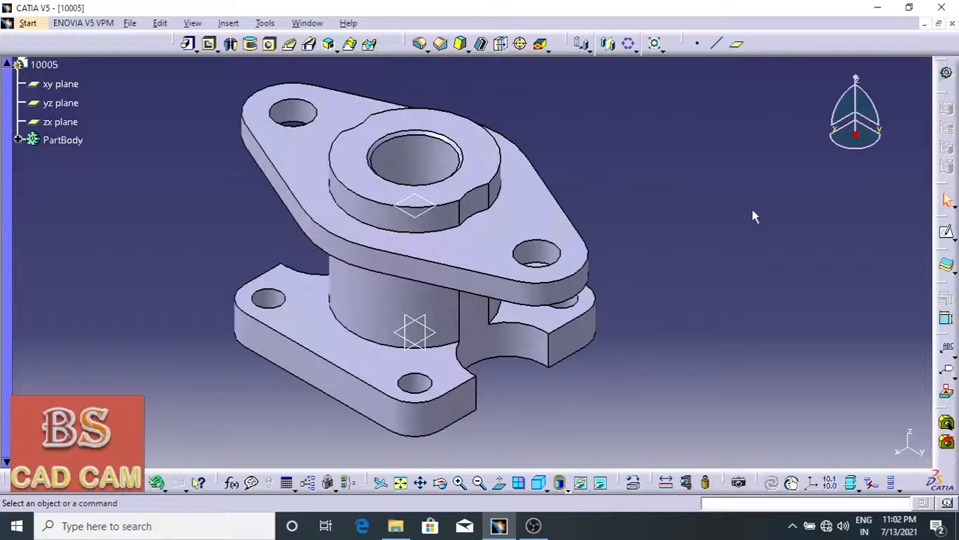
click(28, 23)
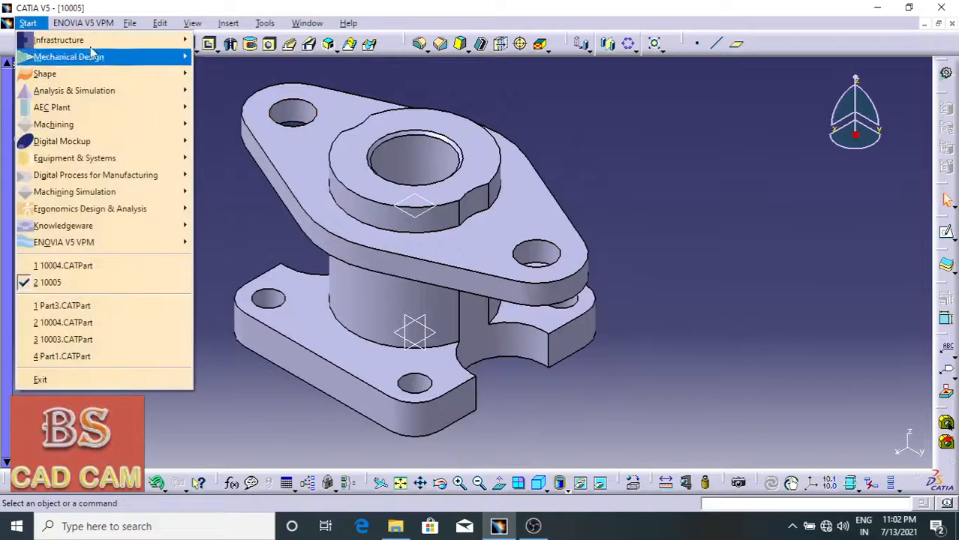
mouse_move(130, 23)
click(147, 131)
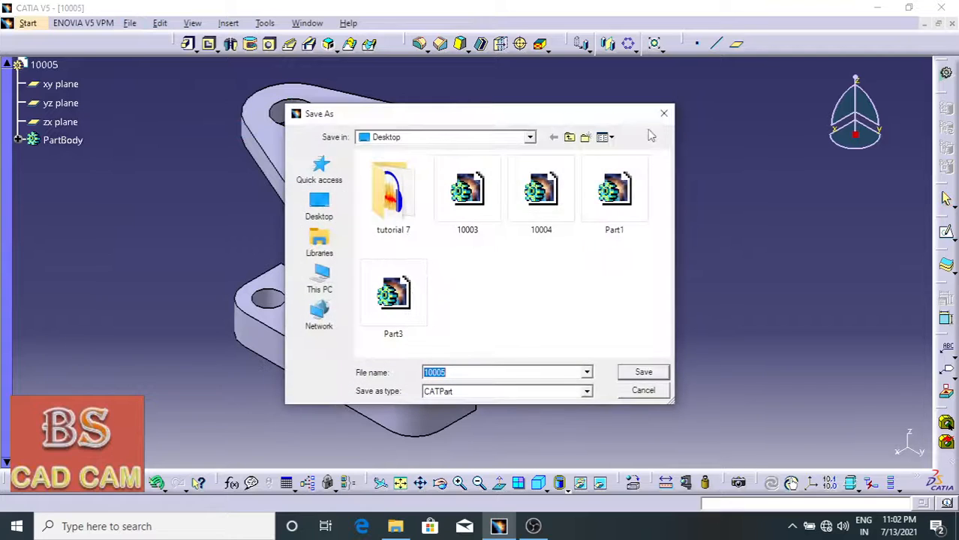
click(662, 114)
Step: Save the part to the Desktop as 10005 in CATPart format
click(132, 24)
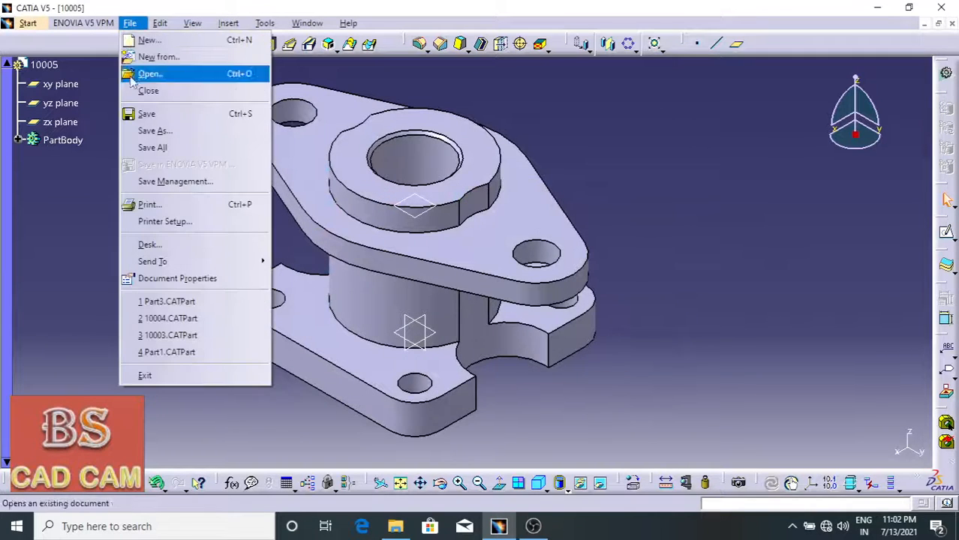
click(150, 130)
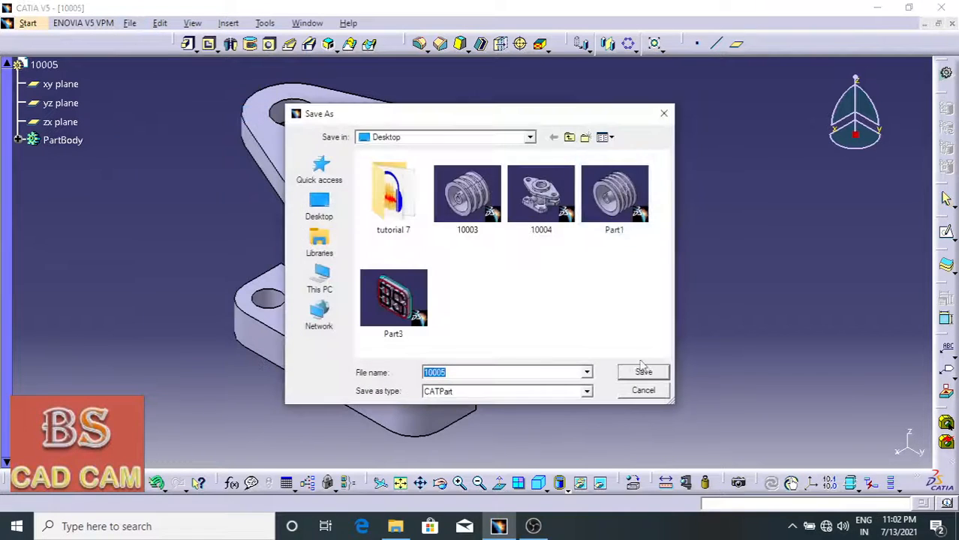
click(639, 371)
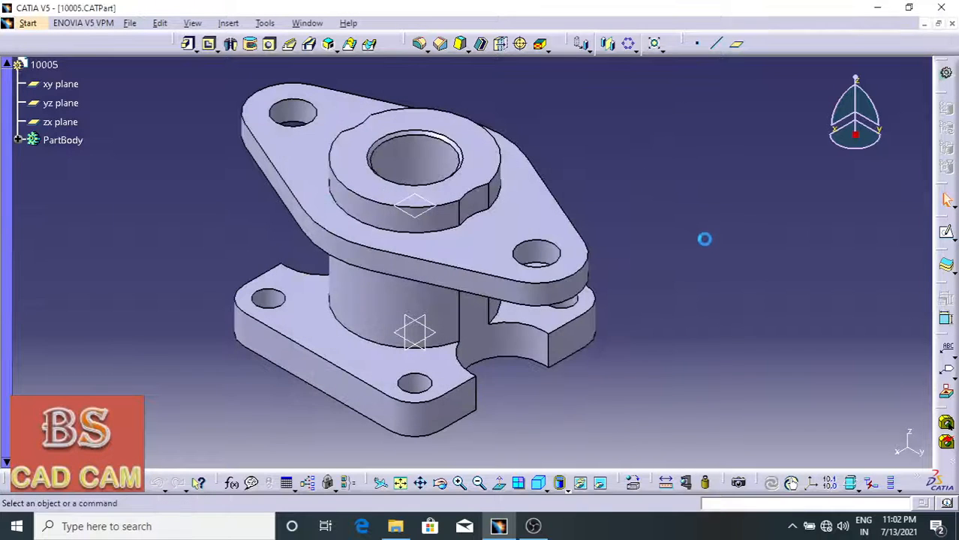